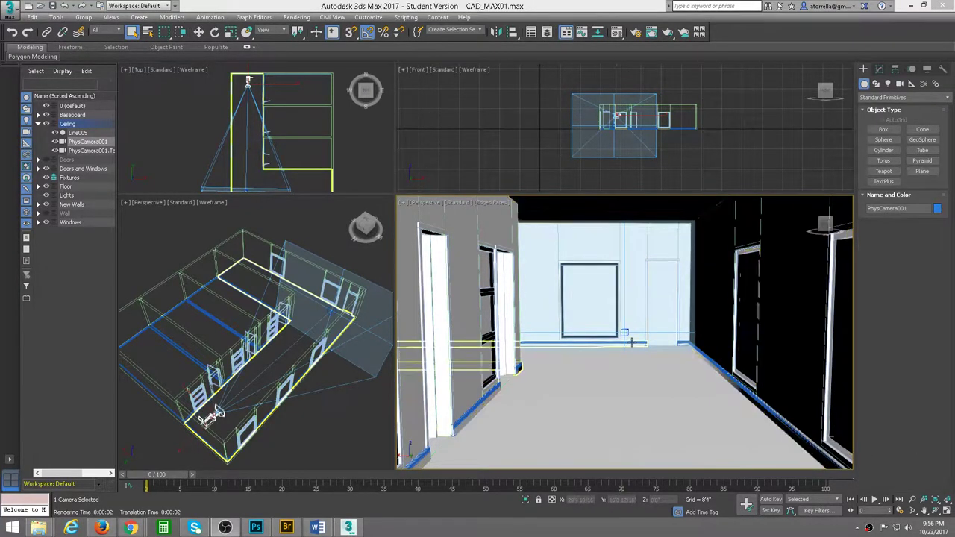
Step: Select the ceiling line Line005 and hide it with its Scene Explorer eye icon
right_click(591, 209)
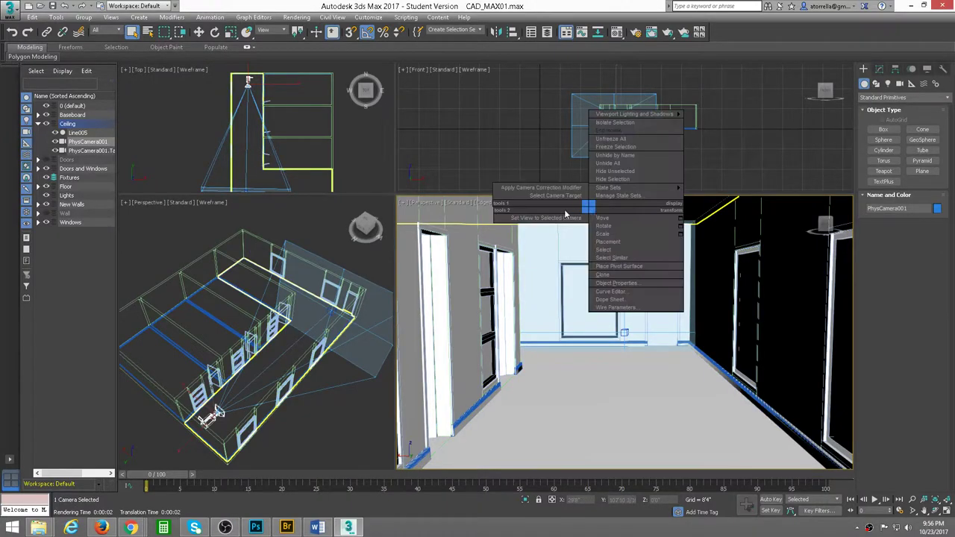
left_click(567, 214)
left_click(581, 210)
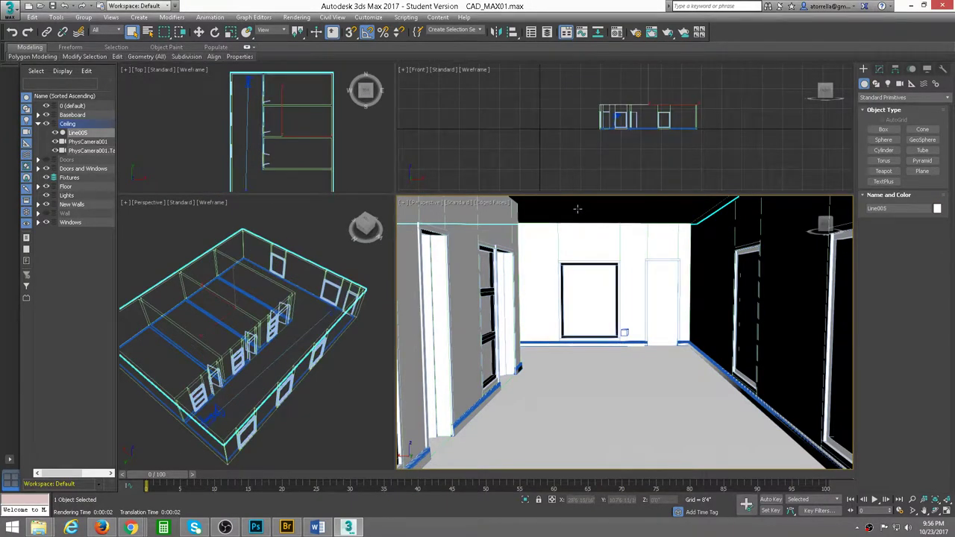
right_click(576, 209)
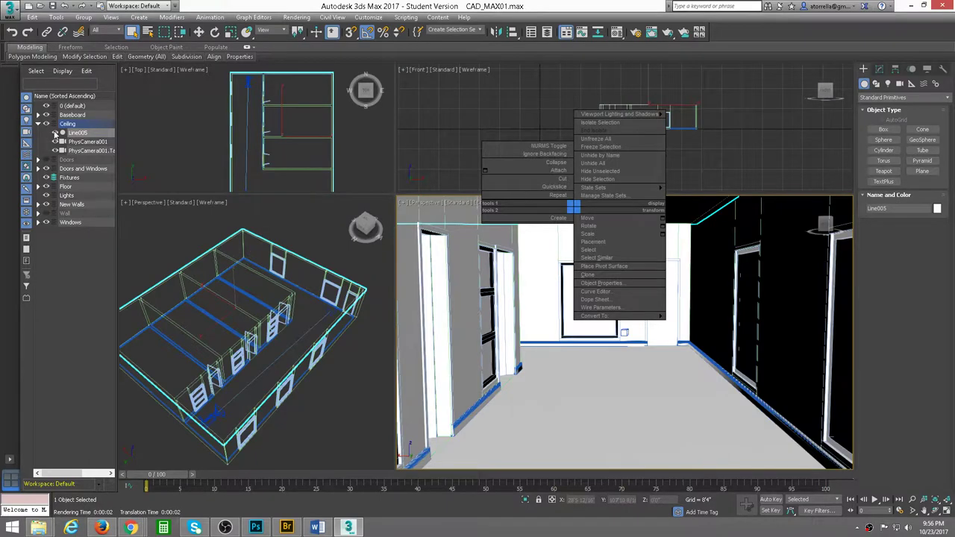
key("Escape")
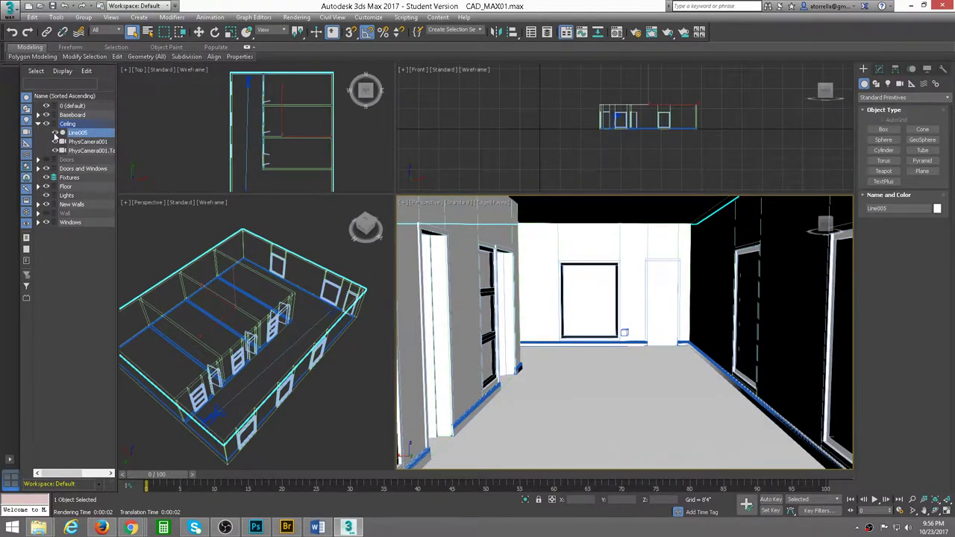
left_click(54, 133)
Step: Pan the Perspective view across the rooms and enlarge the Front viewport
mouse_move(567, 328)
middle_mouse_down()
mouse_move(559, 293)
mouse_move(610, 277)
mouse_move(605, 337)
mouse_move(693, 335)
mouse_move(697, 299)
mouse_move(776, 297)
middle_mouse_up()
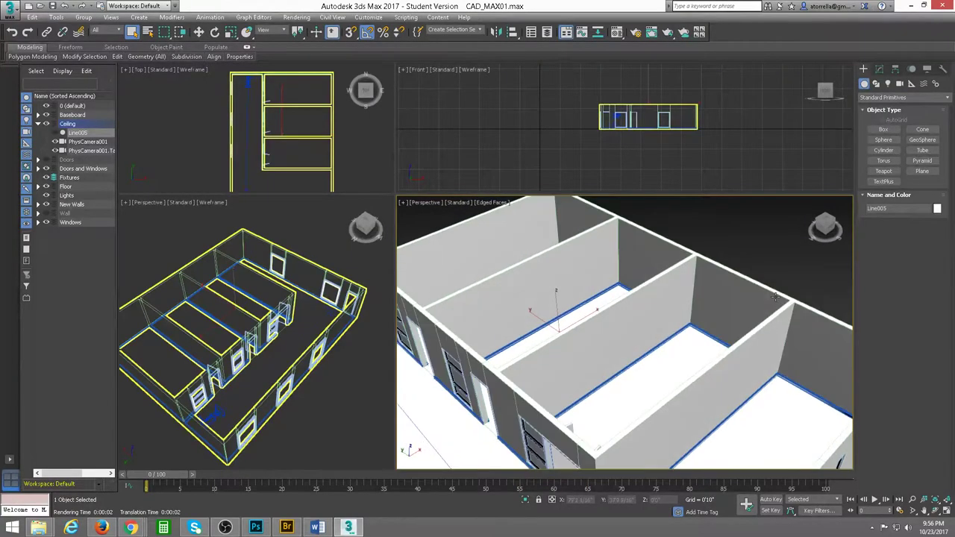
scroll(664, 210, "down", 3)
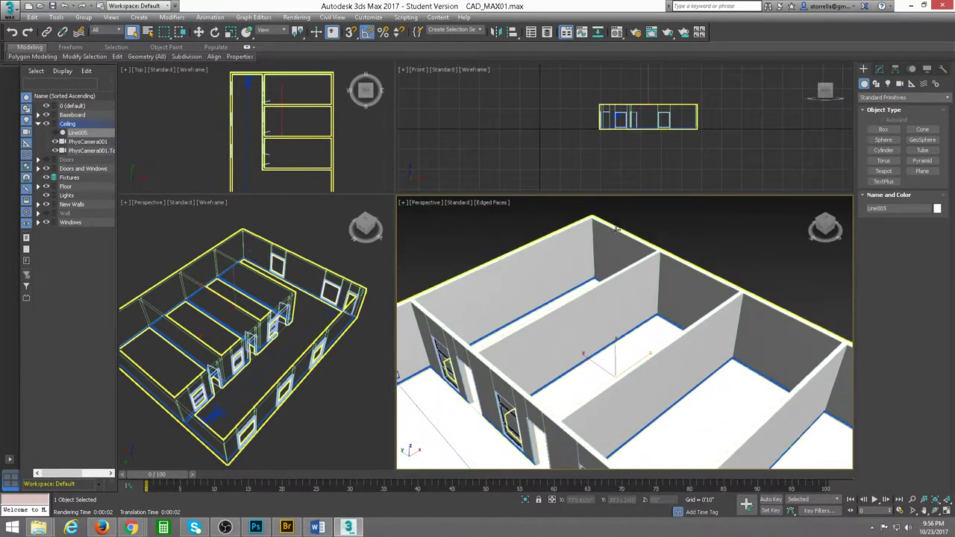
left_click_drag(396, 193, 282, 361)
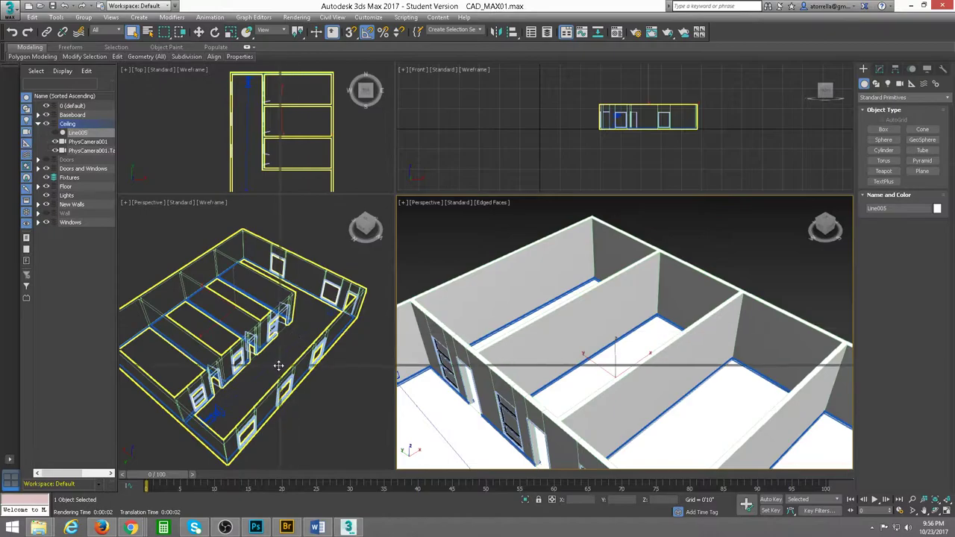
Step: Zoom the Front view close on the wall top, panning to empty grid beside it
scroll(654, 220, "up", 4)
scroll(634, 164, "up", 4)
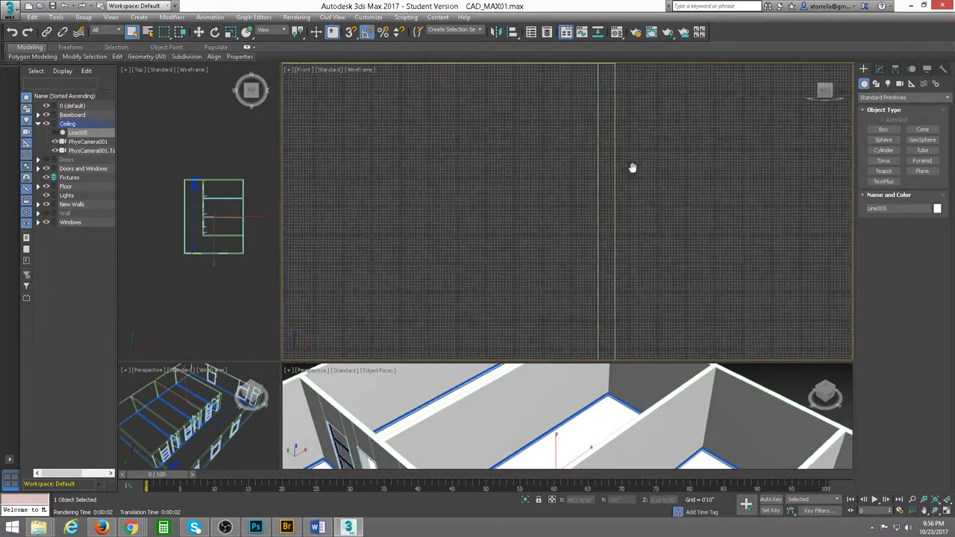
middle_click_drag(600, 314, 644, 239)
scroll(640, 246, "up", 2)
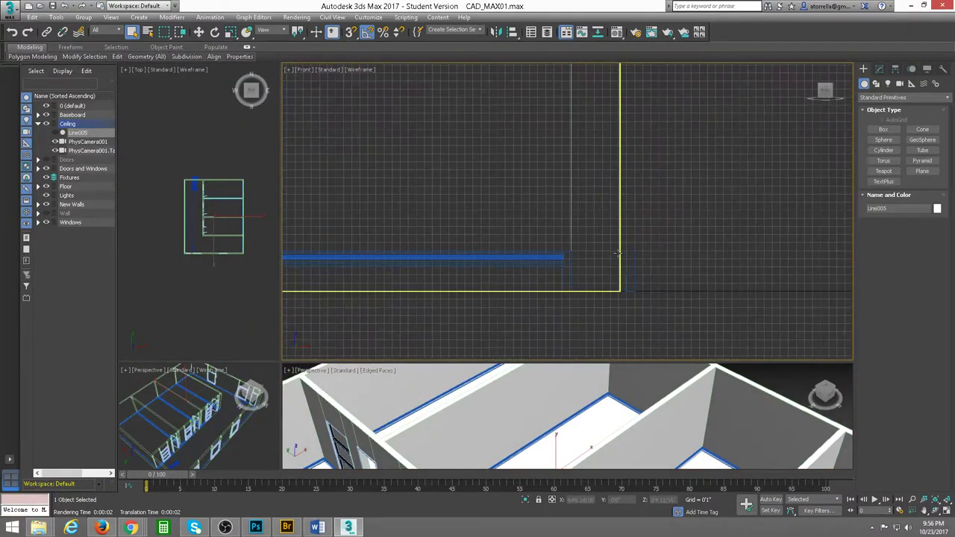
scroll(635, 268, "up", 1)
mouse_move(624, 286)
middle_mouse_down()
mouse_move(589, 277)
mouse_move(684, 162)
mouse_move(647, 182)
mouse_move(630, 168)
mouse_move(624, 192)
mouse_move(634, 156)
mouse_move(627, 258)
mouse_move(632, 126)
mouse_move(633, 229)
mouse_move(596, 169)
middle_mouse_up()
scroll(627, 215, "up", 2)
scroll(624, 216, "up", 1)
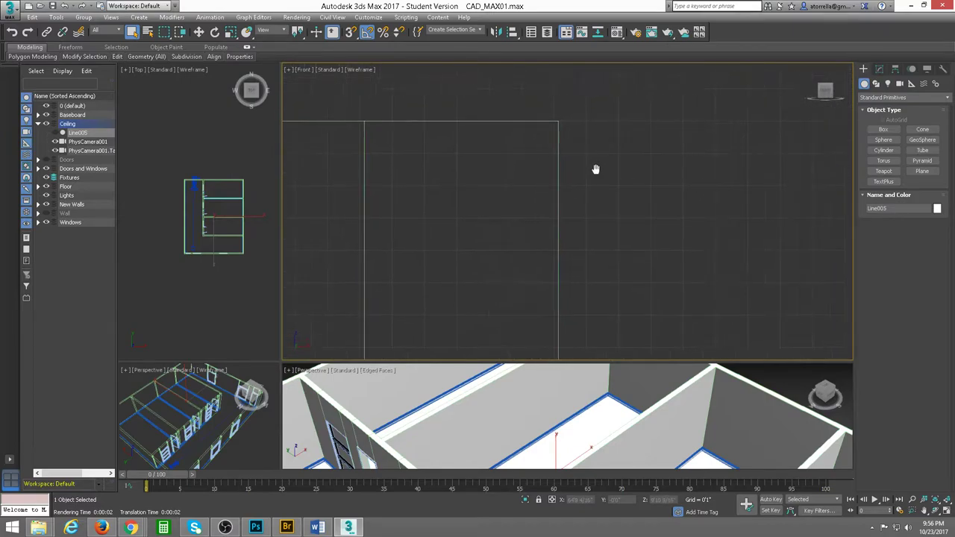
Step: Review the Grid and Snap Settings, then set the Snaps Toggle to 2.5D
right_click(350, 32)
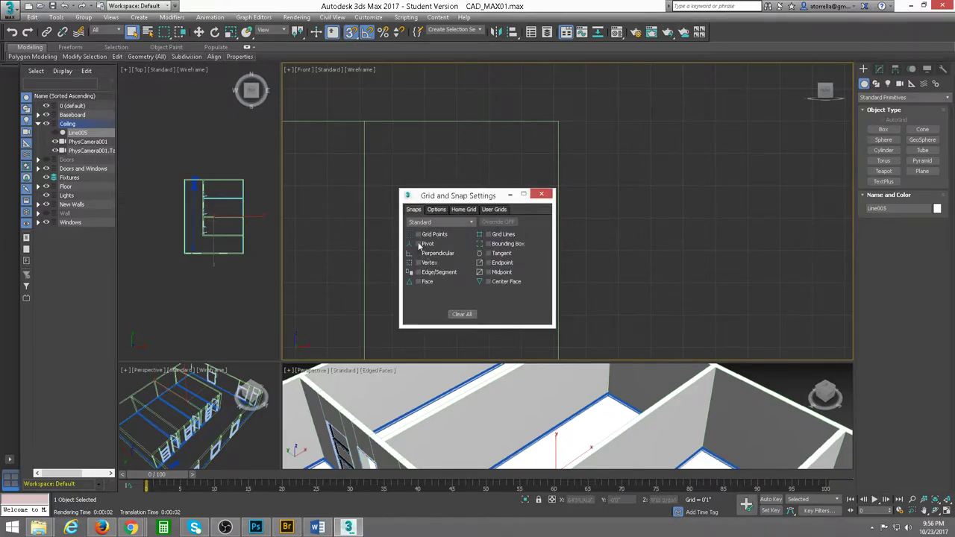
left_click(541, 194)
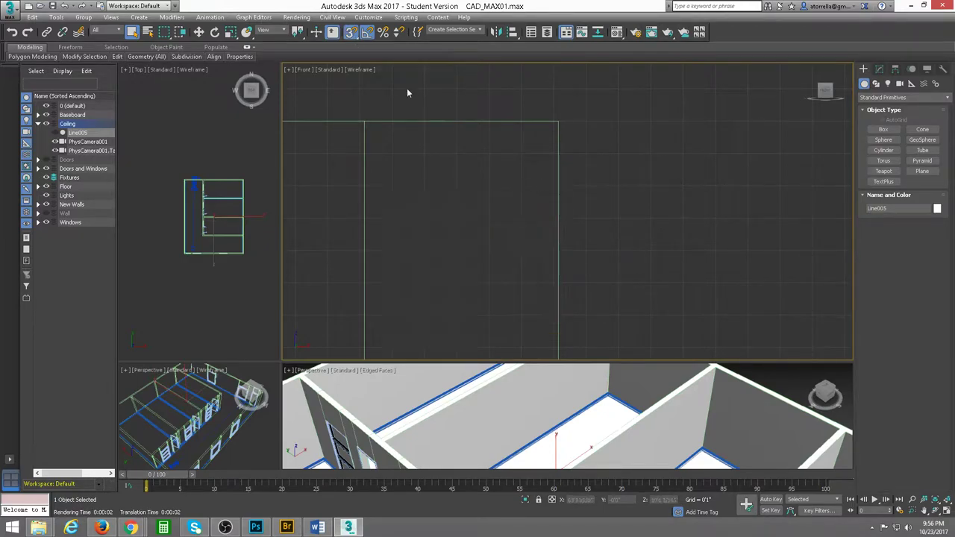
left_click_drag(352, 34, 352, 54)
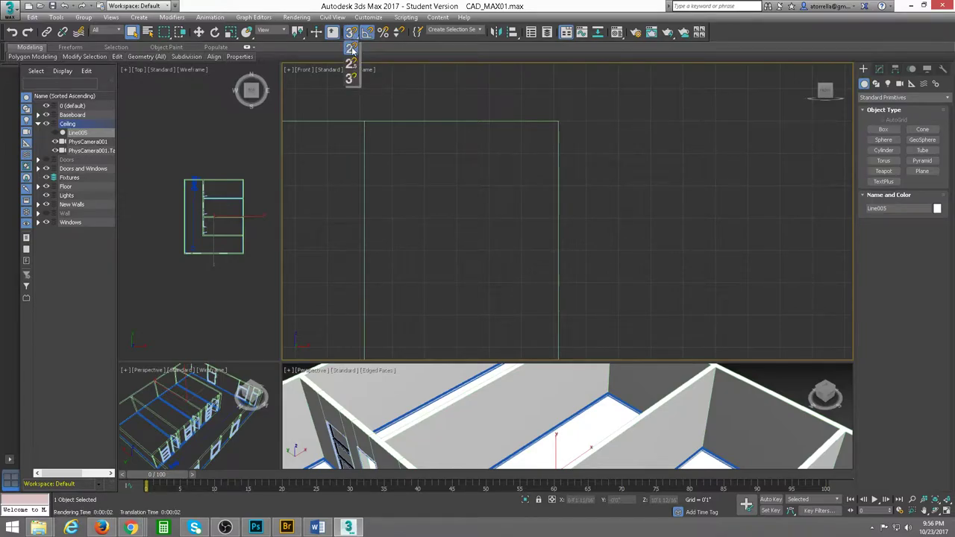
Step: Draw Line014, a closed four-corner profile with one slanted edge, in the Front view
left_click(876, 84)
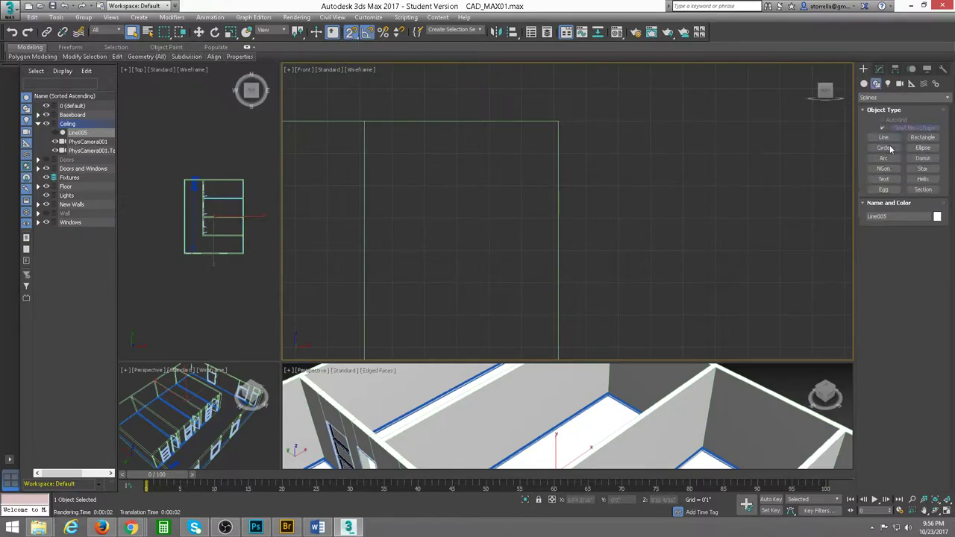
left_click(883, 137)
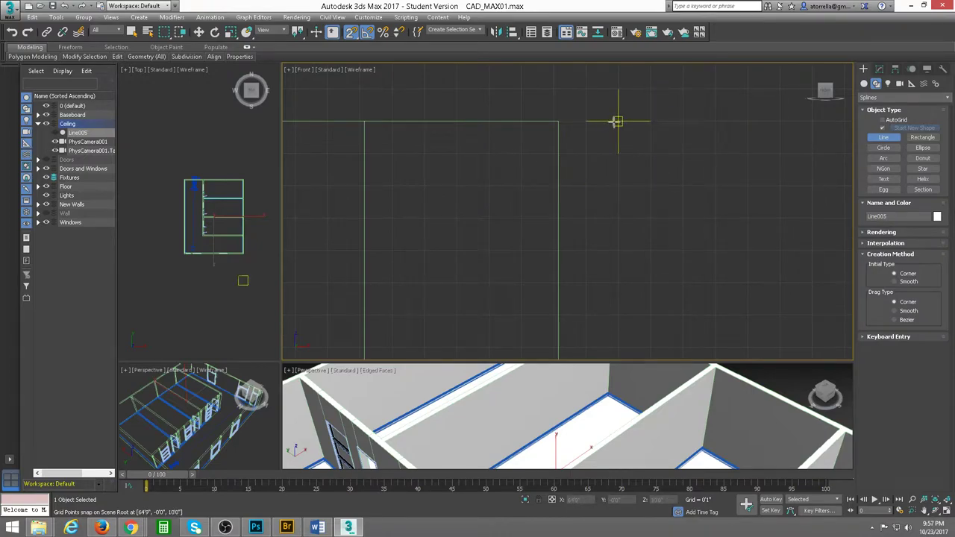
middle_click_drag(629, 124, 572, 142)
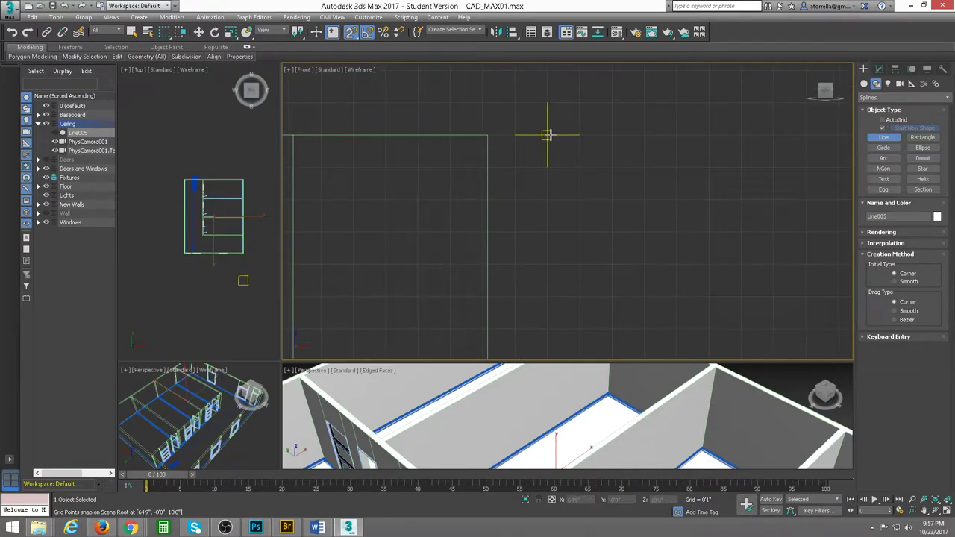
left_click(547, 135)
left_click(611, 135)
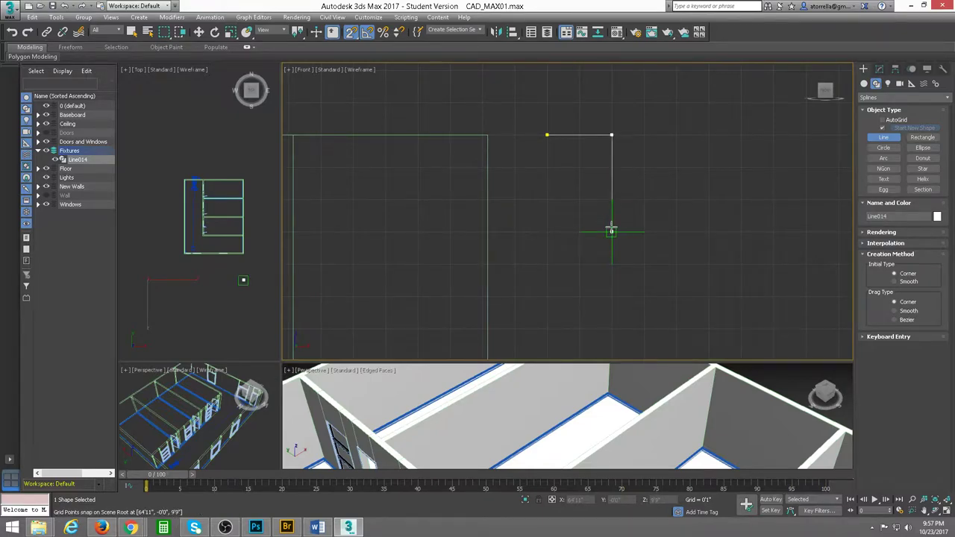
left_click(611, 231)
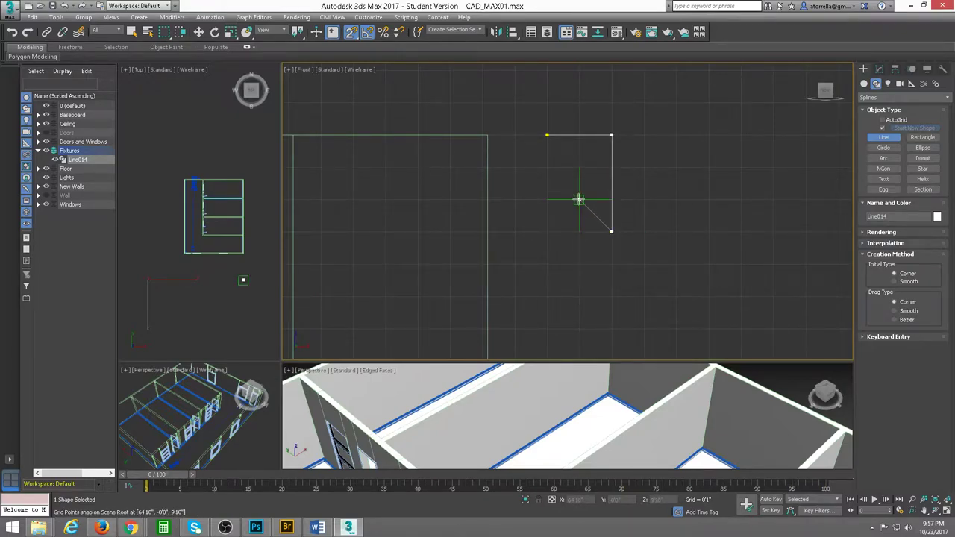
left_click(579, 200)
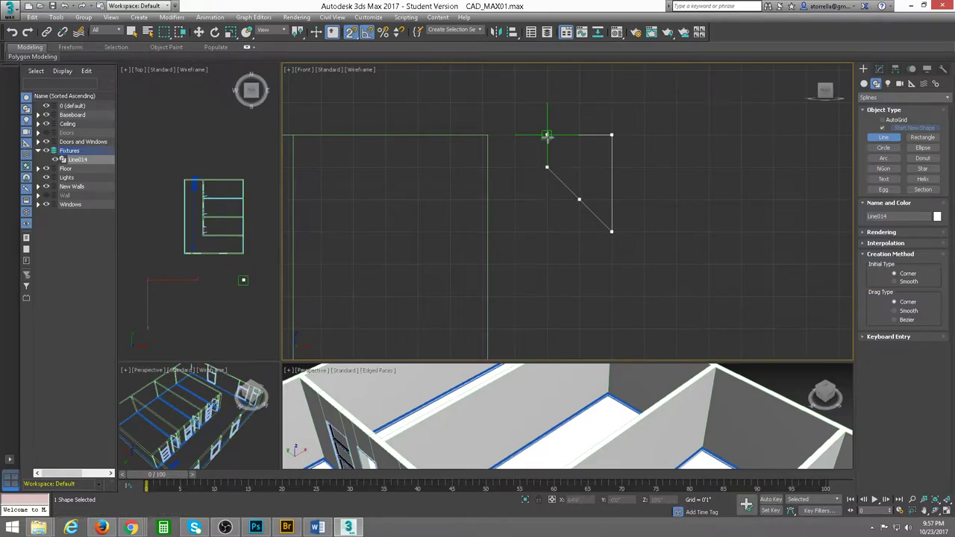
left_click(547, 135)
left_click(464, 297)
scroll(560, 195, "up", 1)
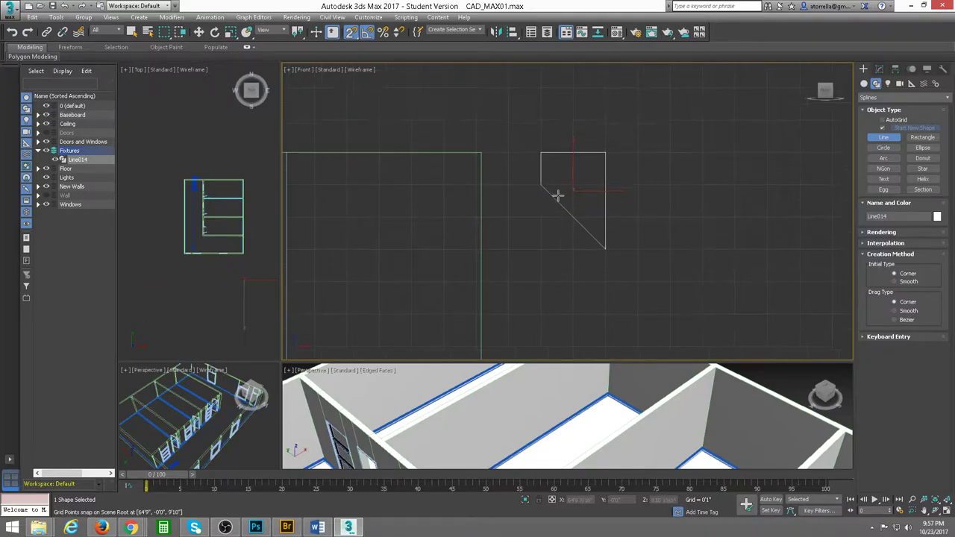
scroll(560, 195, "up", 1)
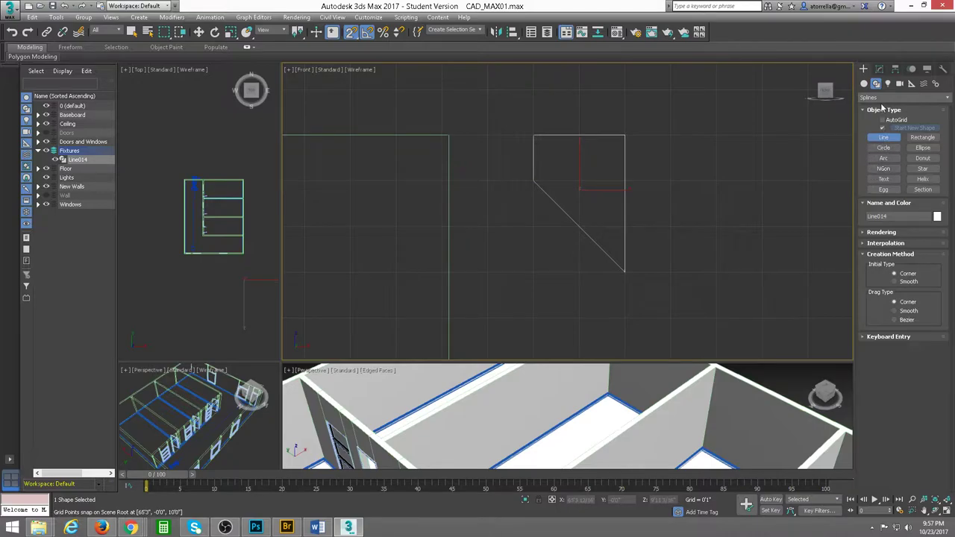
left_click(879, 69)
Step: At Vertex level on Line014, fillet the profile's left corner into a curve
left_click(864, 111)
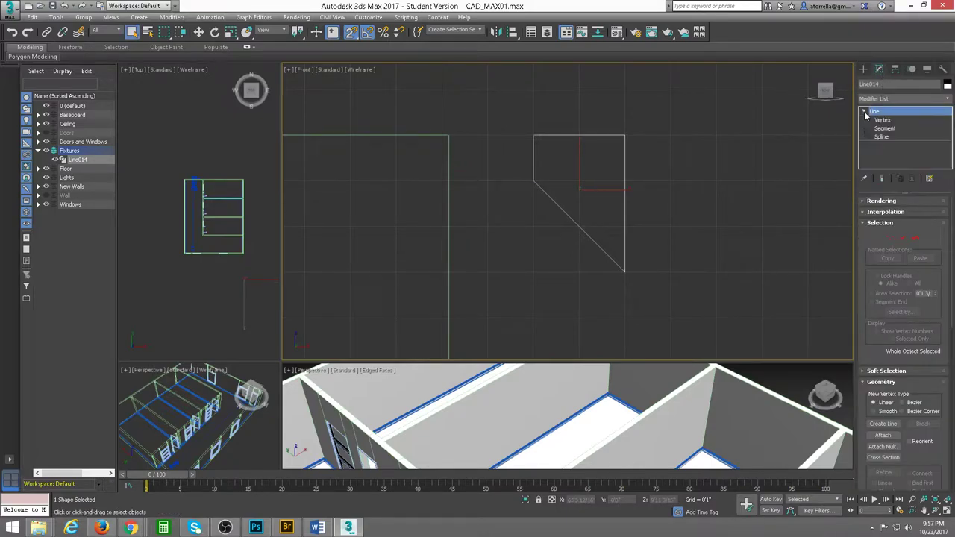
left_click(892, 238)
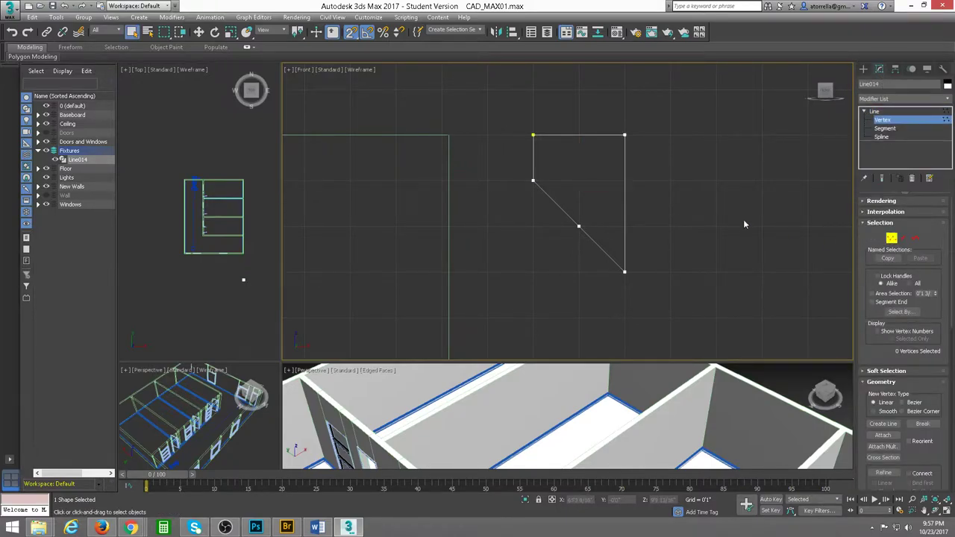
left_click_drag(554, 200, 555, 200)
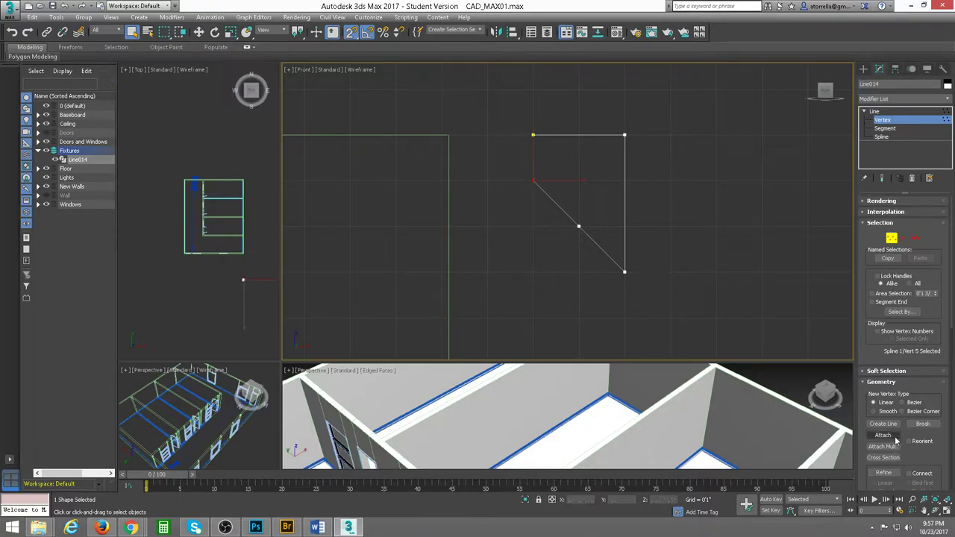
left_click_drag(919, 459, 917, 252)
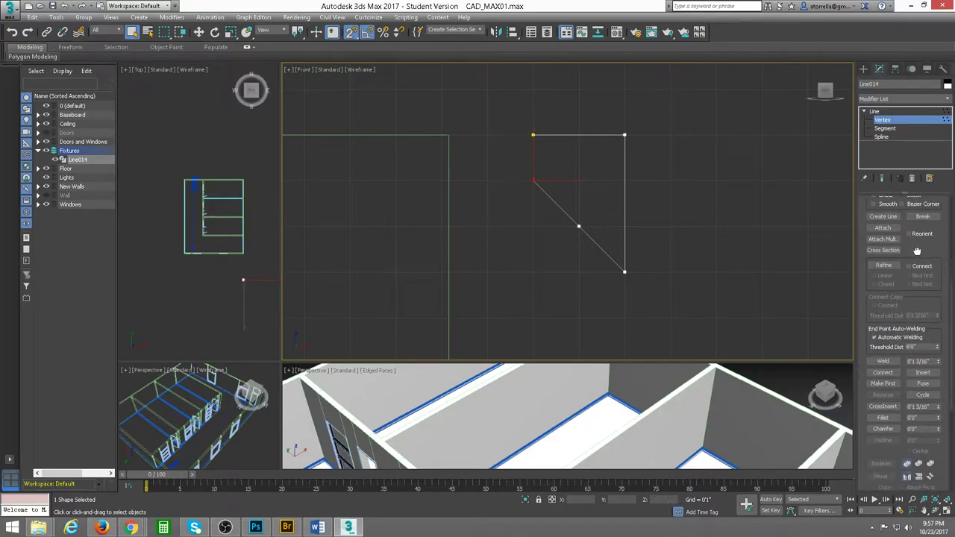
left_click(883, 416)
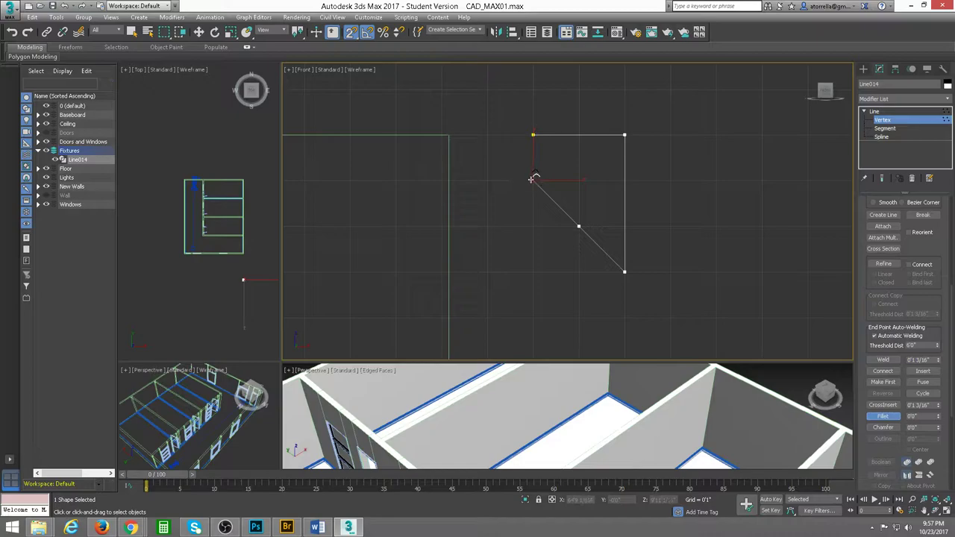
left_click_drag(534, 181, 552, 153)
Step: With snapping off, move the curve vertices and tangents into an S-shape, then select the lower-right corner
key("w")
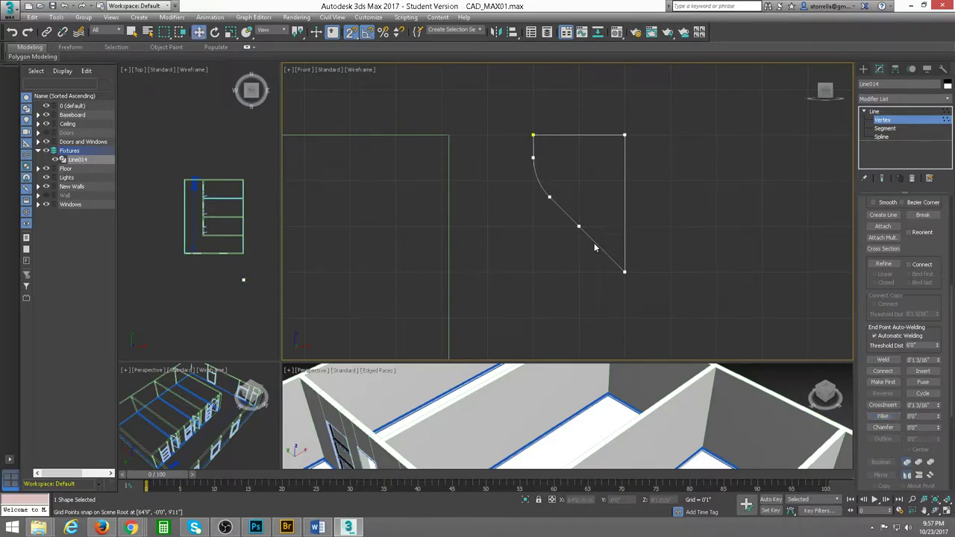
left_click(578, 227)
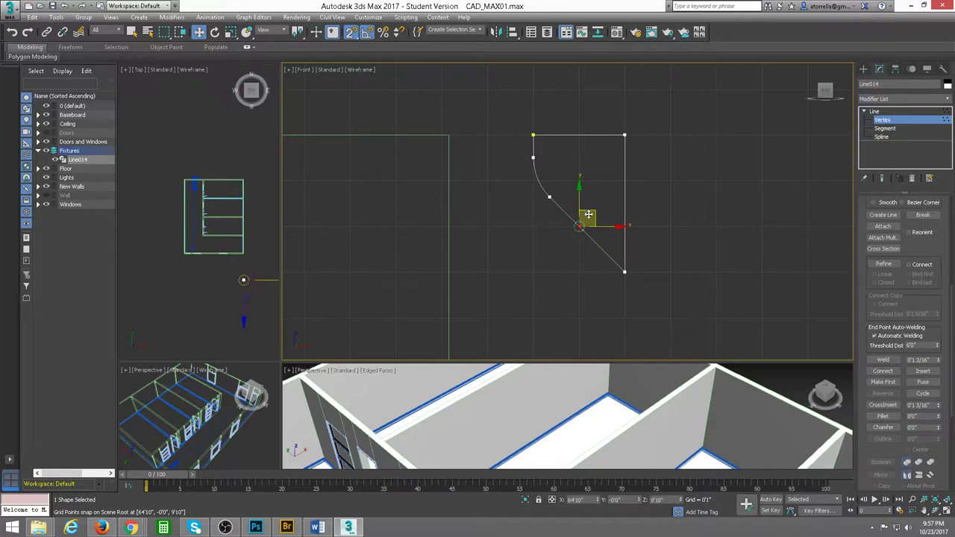
key("s")
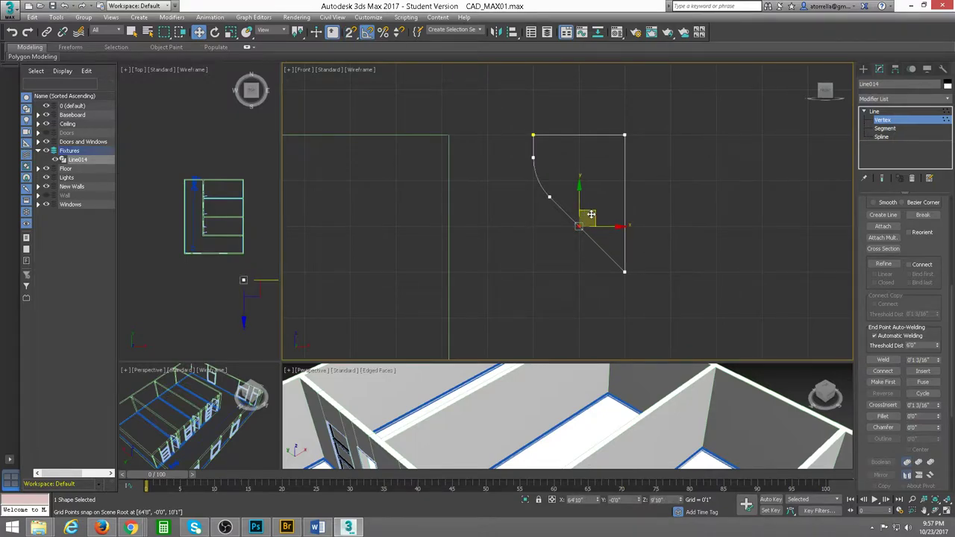
left_click_drag(591, 215, 601, 199)
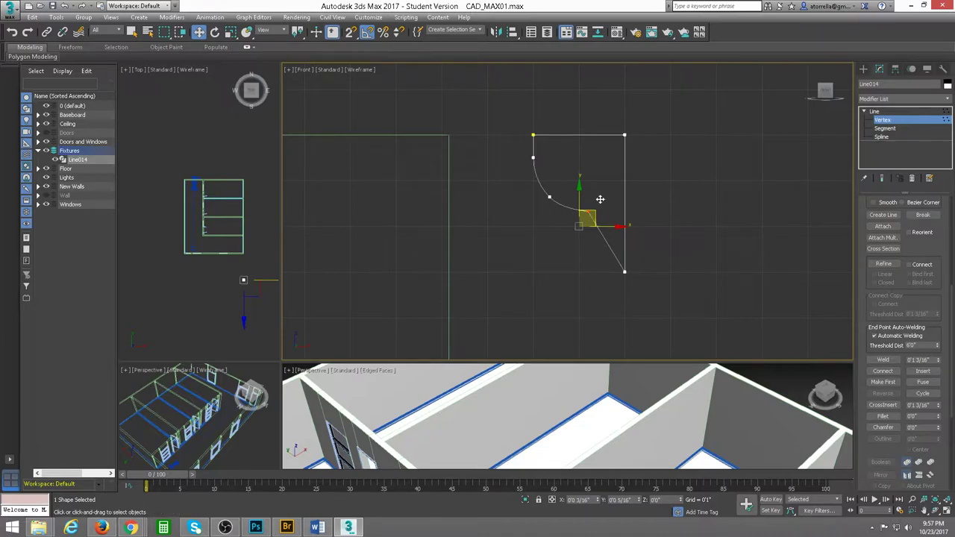
left_click(550, 195)
left_click_drag(556, 194, 542, 207)
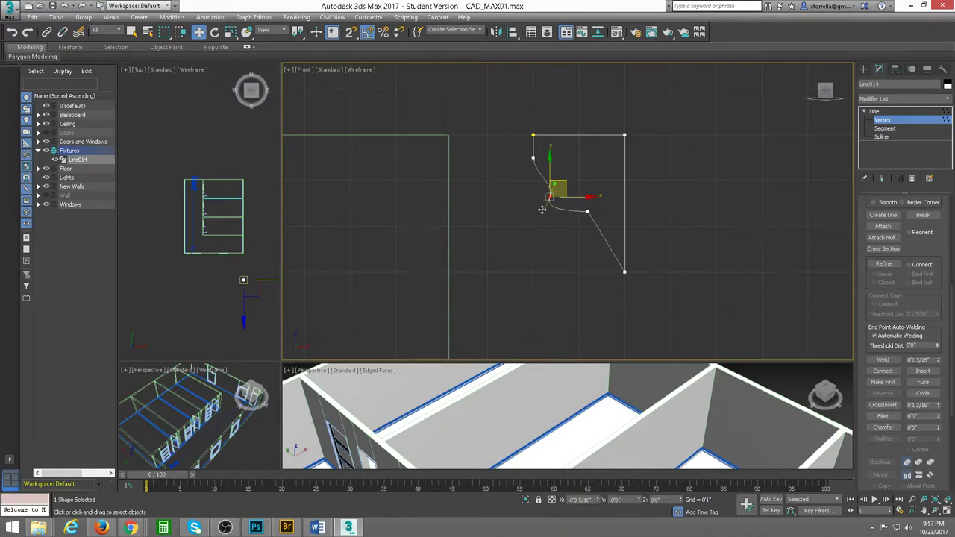
left_click(533, 157)
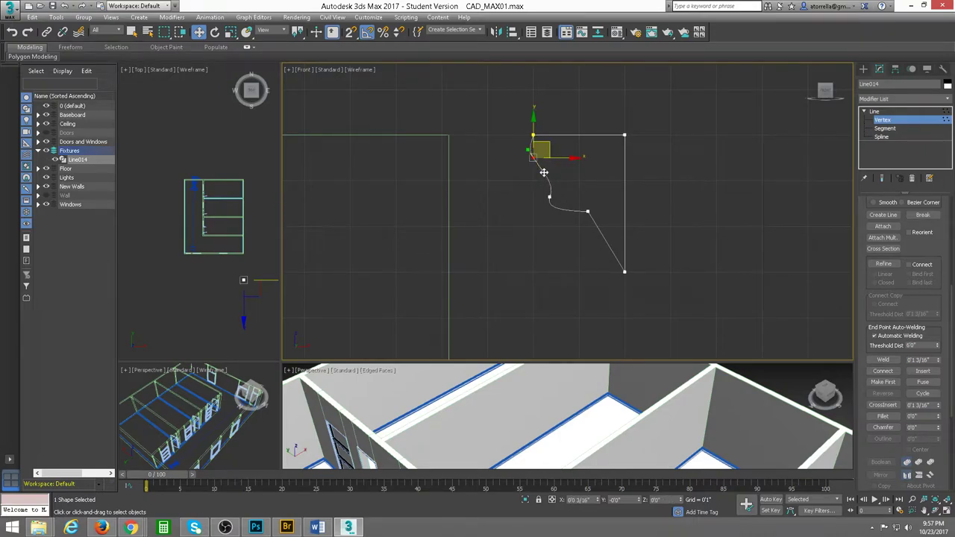
left_click_drag(545, 172, 545, 173)
left_click(588, 212)
left_click(884, 417)
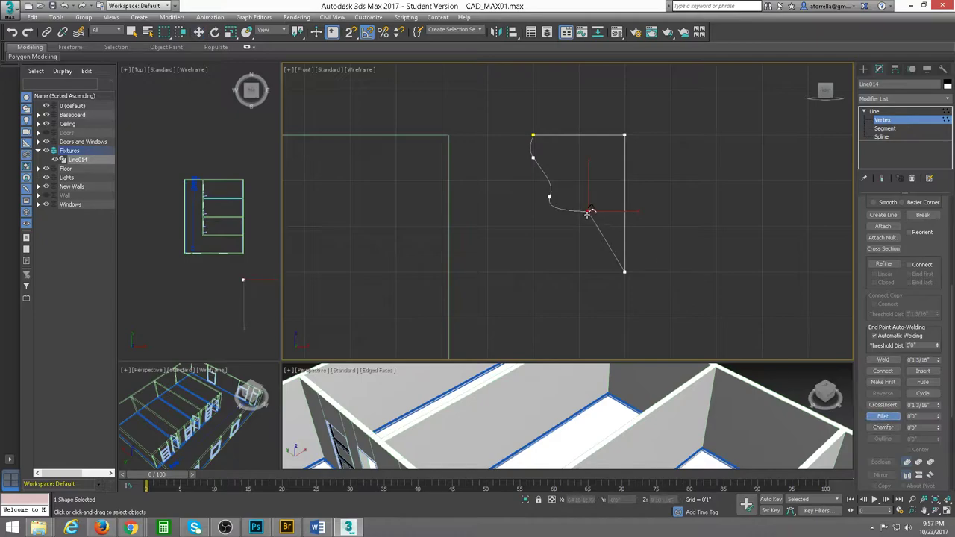
Step: Fillet the lower-right corner and adjust the middle and lower vertices to smooth the wavy curve
left_click_drag(588, 212, 591, 194)
left_click_drag(629, 266, 633, 249)
left_click_drag(532, 194, 562, 210)
key("w")
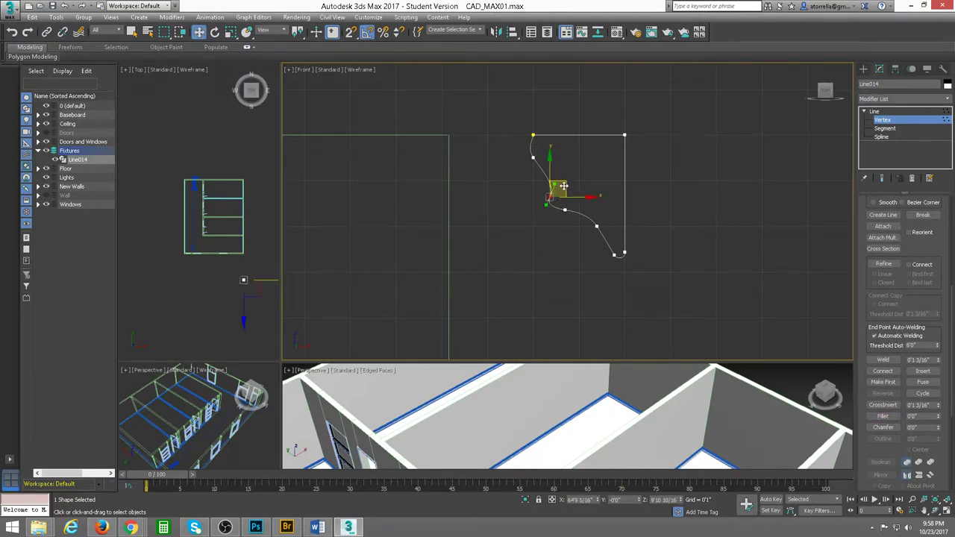
left_click_drag(564, 184, 574, 174)
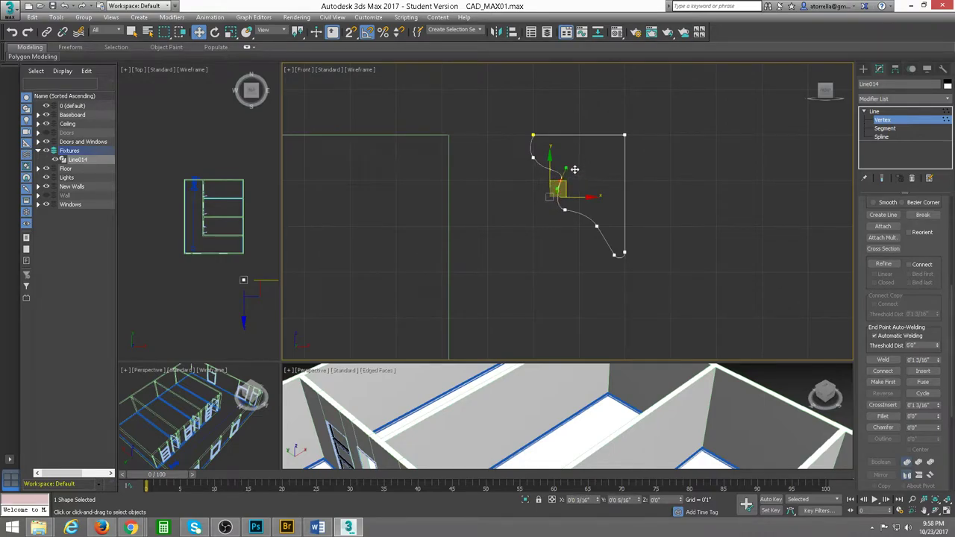
mouse_move(565, 196)
left_mouse_down()
mouse_move(582, 176)
mouse_move(576, 184)
left_mouse_up()
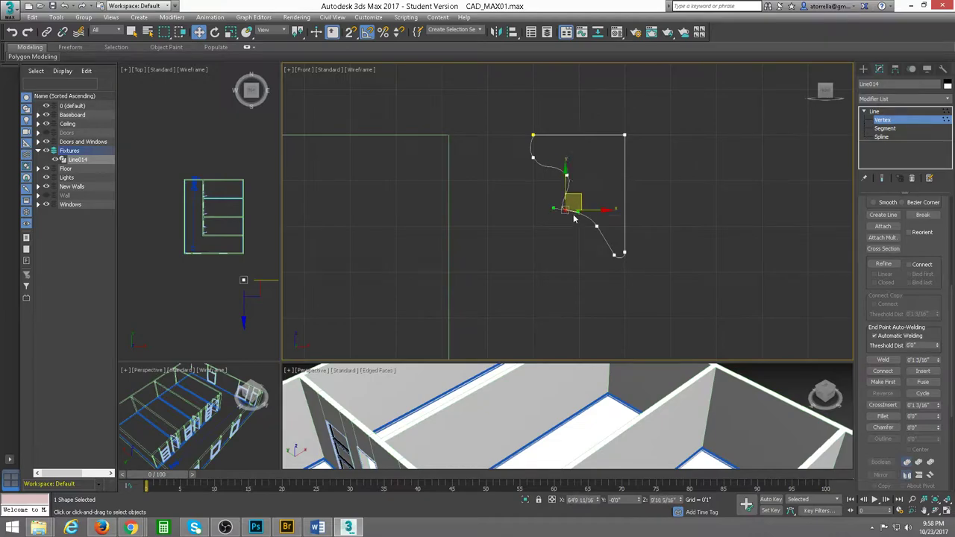
left_click_drag(579, 223, 589, 233)
mouse_move(576, 203)
left_mouse_down()
mouse_move(588, 210)
mouse_move(582, 220)
left_mouse_up()
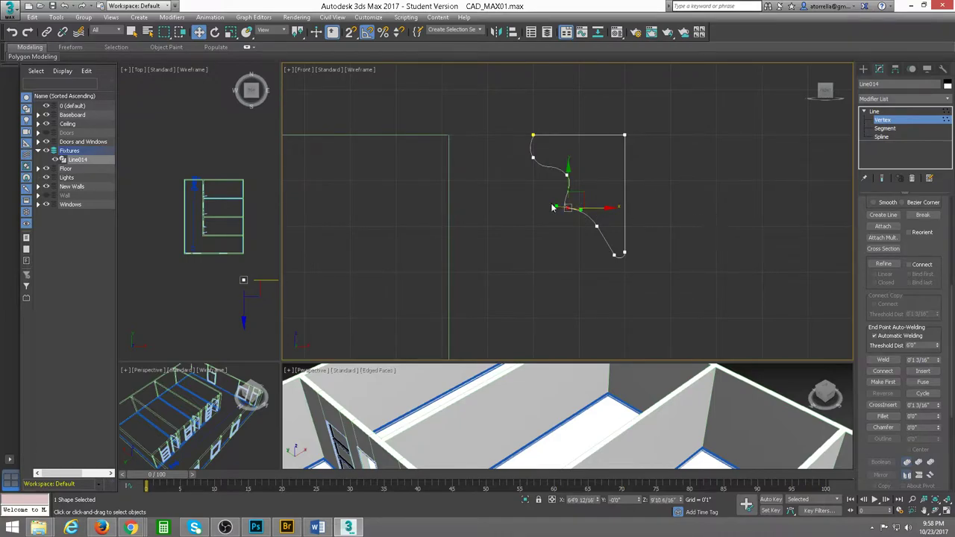
left_click_drag(557, 205, 559, 205)
Step: Convert the profile's bottom end vertex to a sharp Corner
left_click_drag(611, 252, 629, 259)
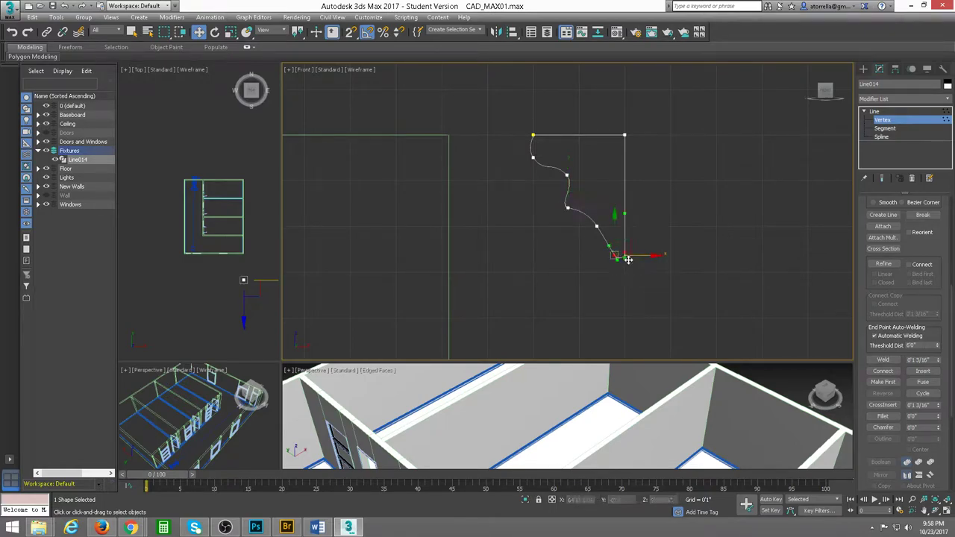
right_click(626, 257)
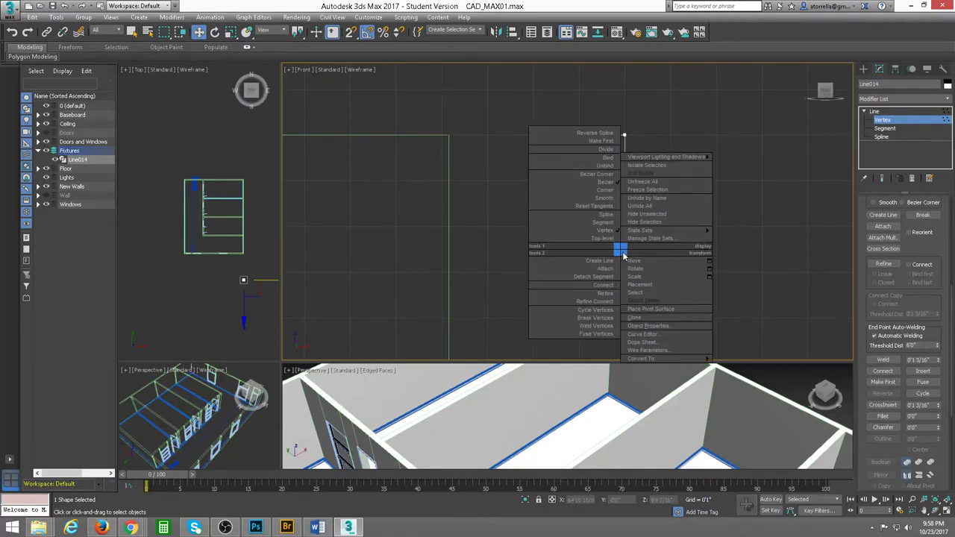
left_click(612, 192)
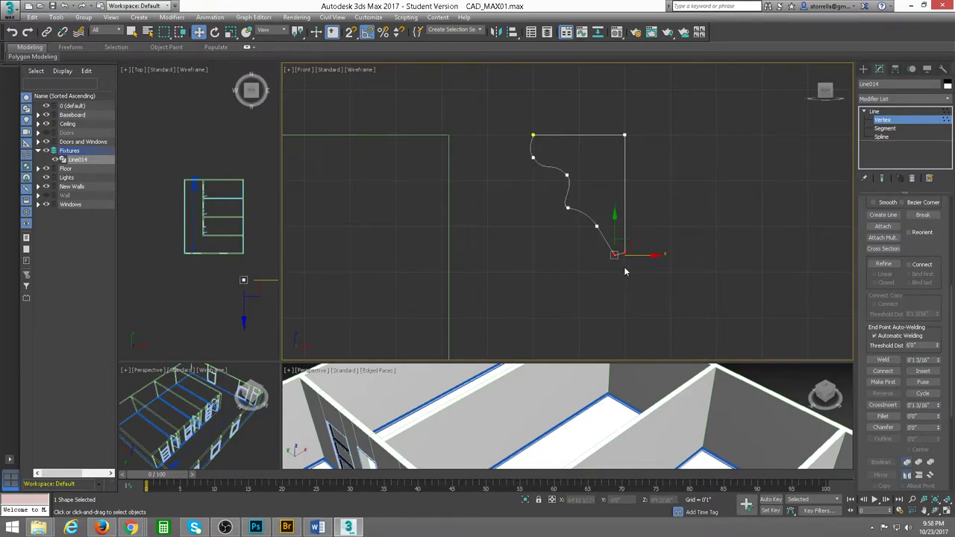
left_click(620, 271)
left_click(611, 255)
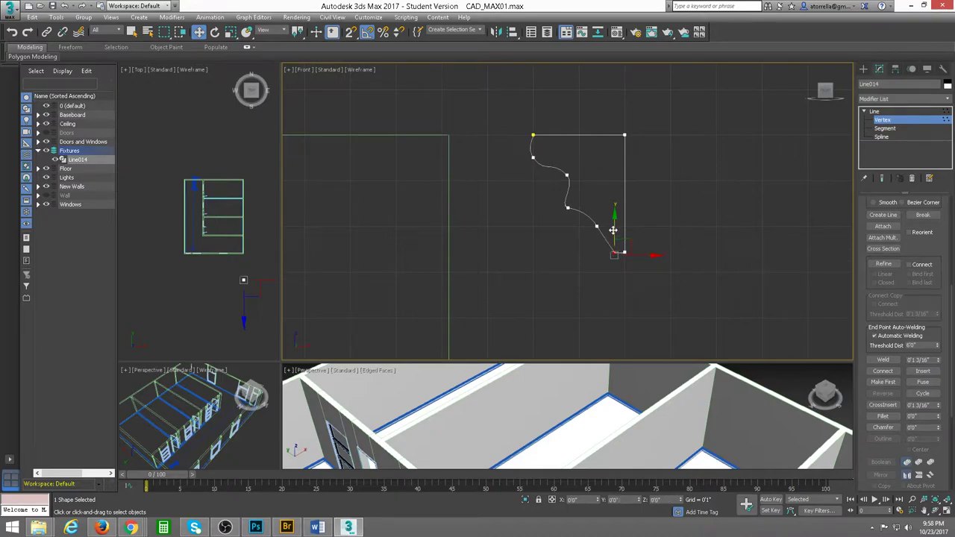
left_click(659, 225)
Step: Exit Vertex level, deselect the profile, and maximize the Perspective viewport
scroll(647, 218, "down", 2)
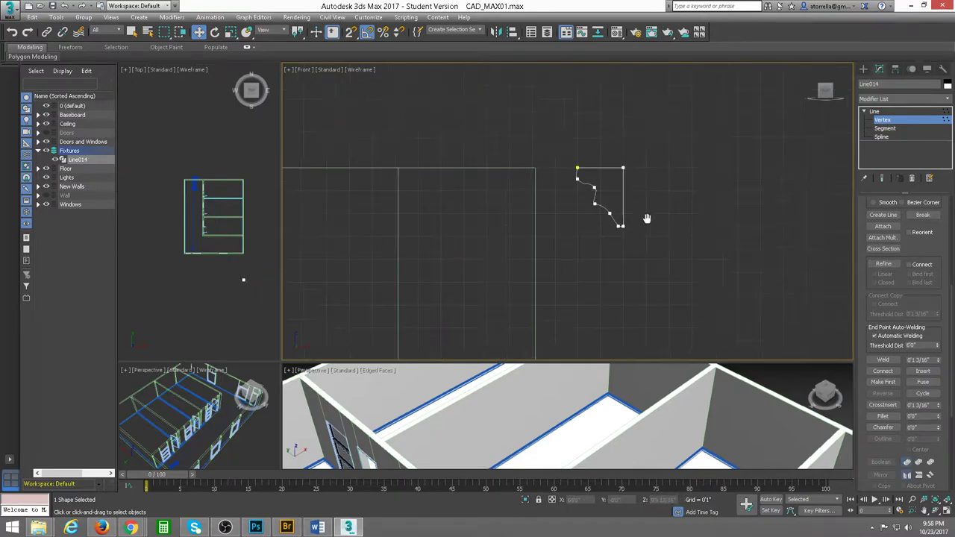
mouse_move(647, 217)
middle_mouse_down()
mouse_move(629, 177)
mouse_move(642, 202)
middle_mouse_up()
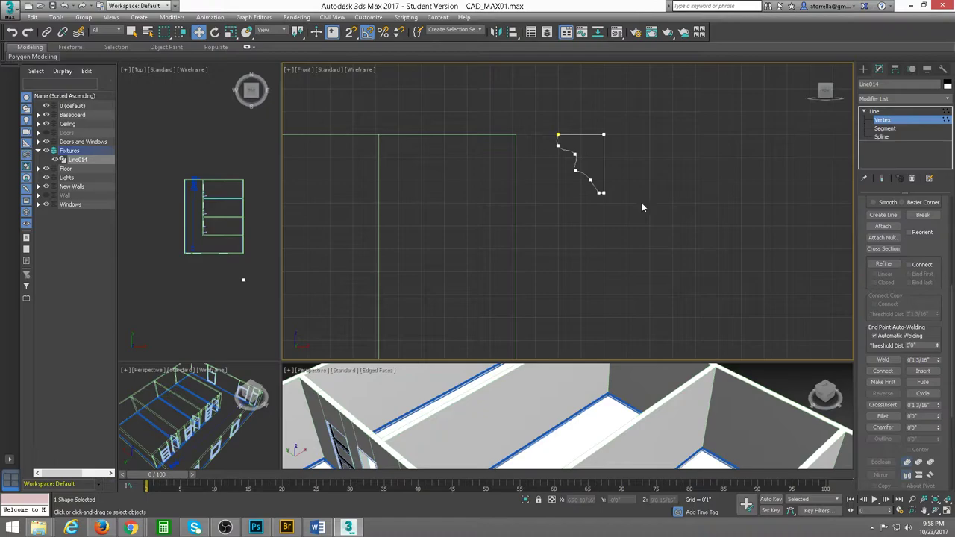
left_click(875, 111)
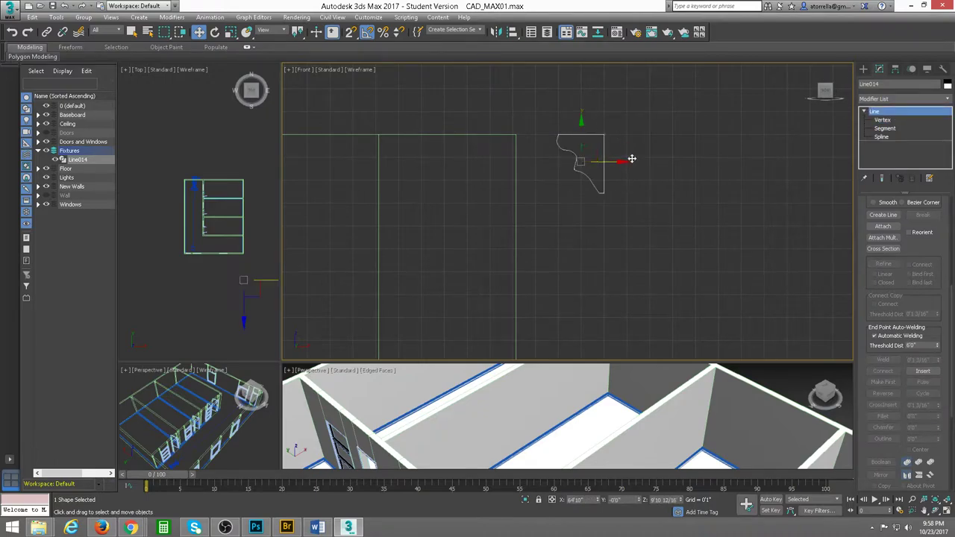
left_click(743, 131)
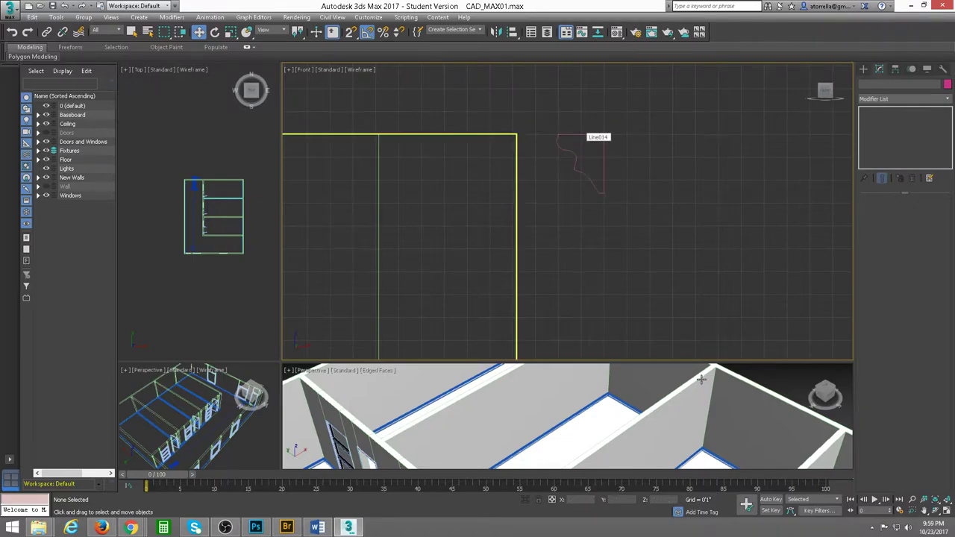
middle_click_drag(673, 280, 673, 267)
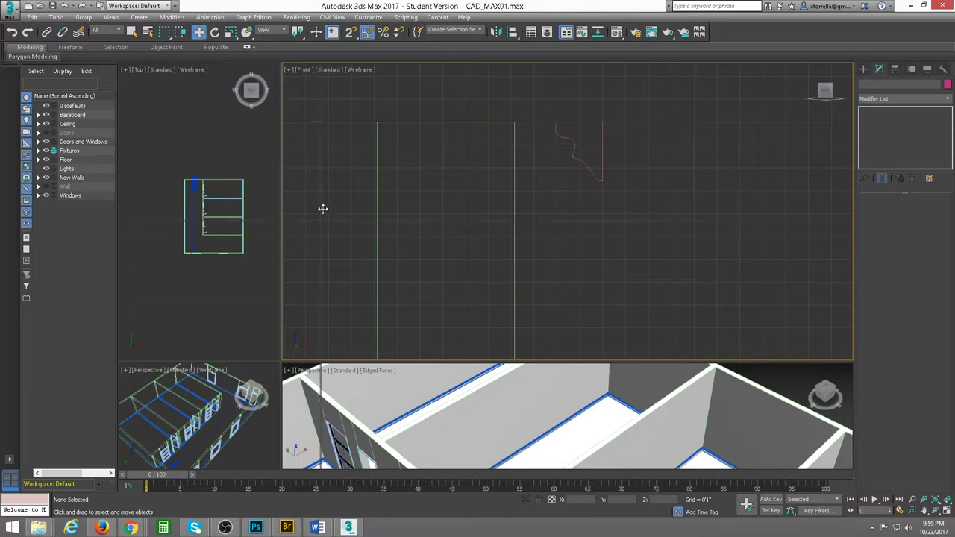
left_click_drag(313, 89, 313, 91)
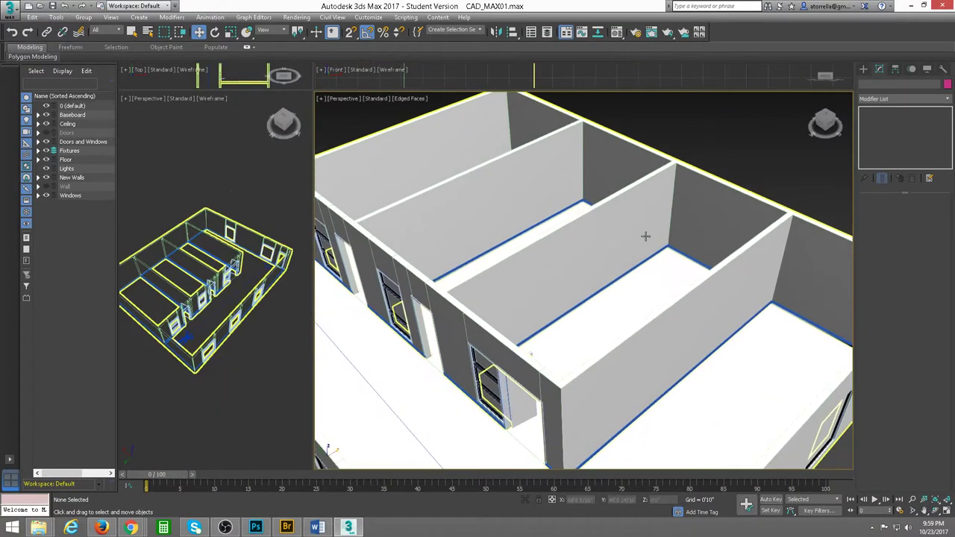
Step: Restore the four-viewport layout with the Front view showing the Line014 profile above Perspective
scroll(644, 228, "down", 4)
middle_click_drag(727, 192, 714, 213, "alt")
scroll(717, 216, "up", 3)
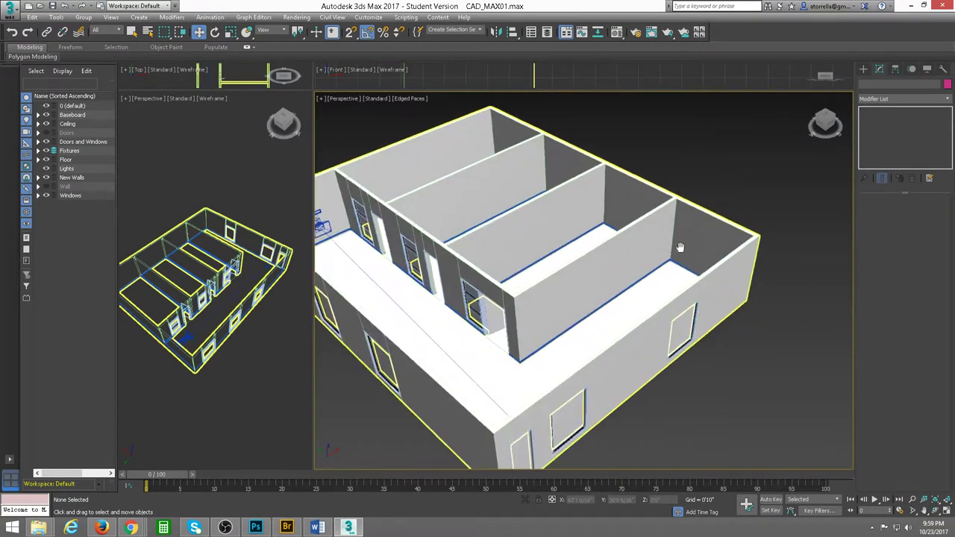
scroll(743, 231, "up", 2)
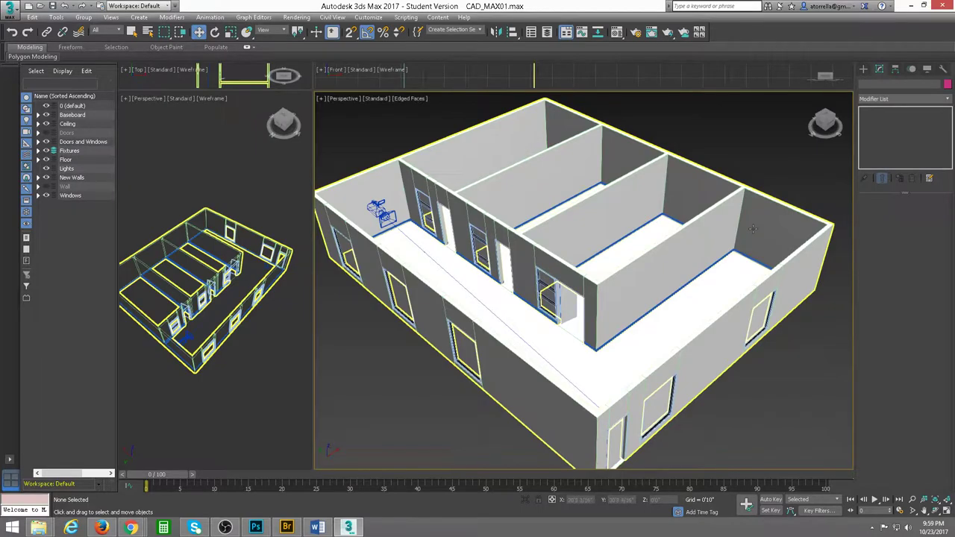
left_click(863, 68)
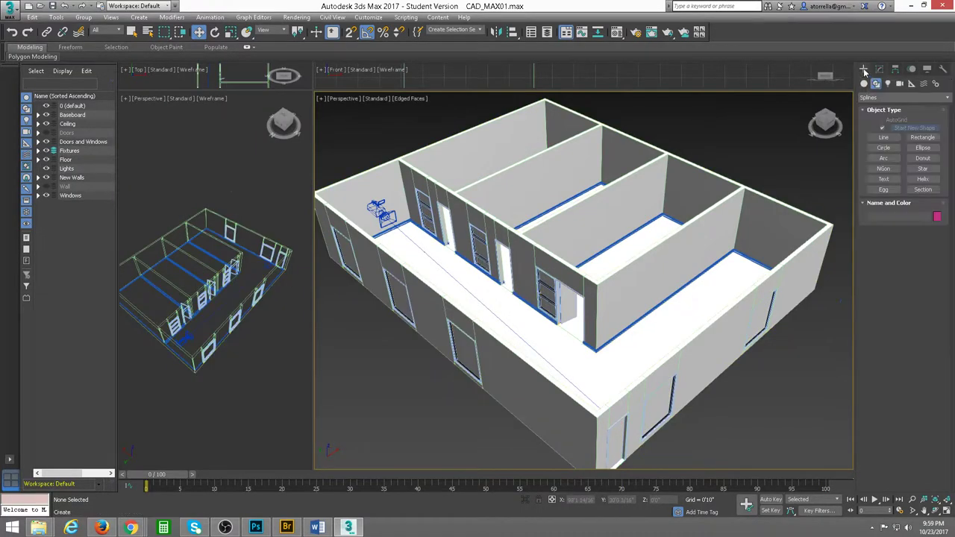
left_click(876, 83)
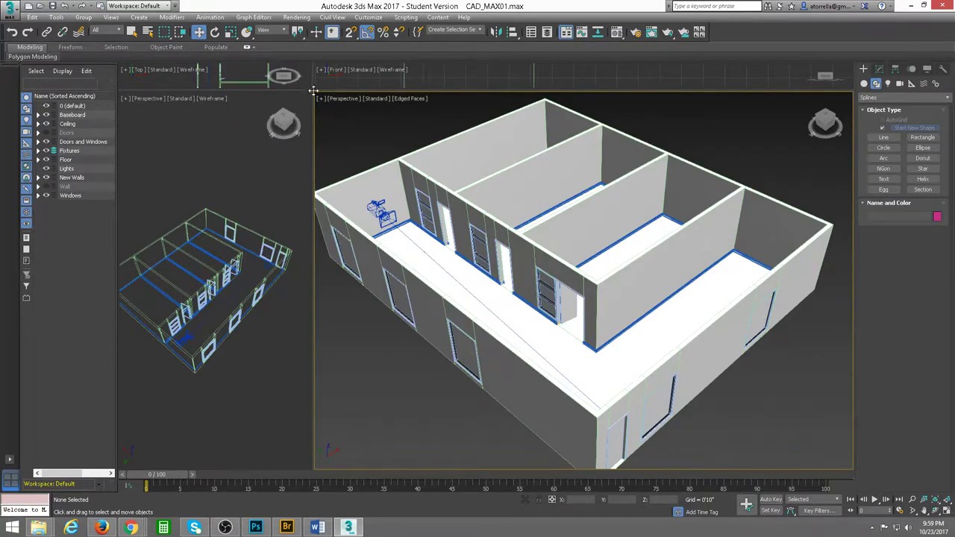
left_click_drag(312, 94, 302, 238)
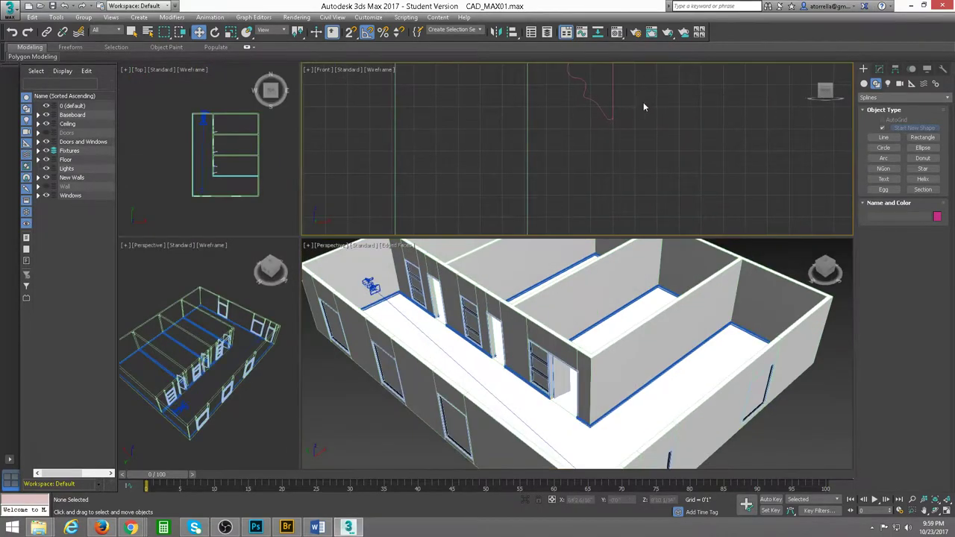
right_click(612, 91)
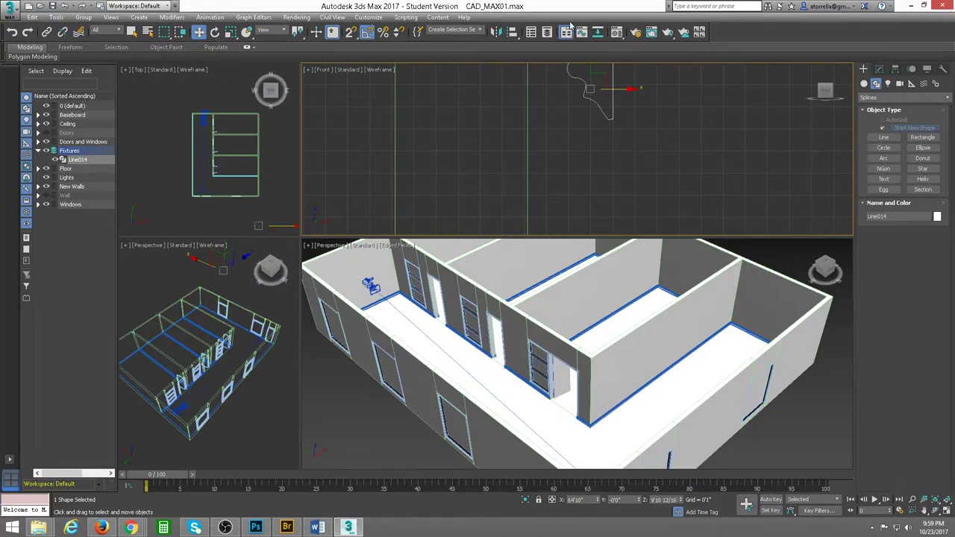
Step: Open the Layer Explorer and check that Line014 sits in the Fixtures layer
left_click(548, 33)
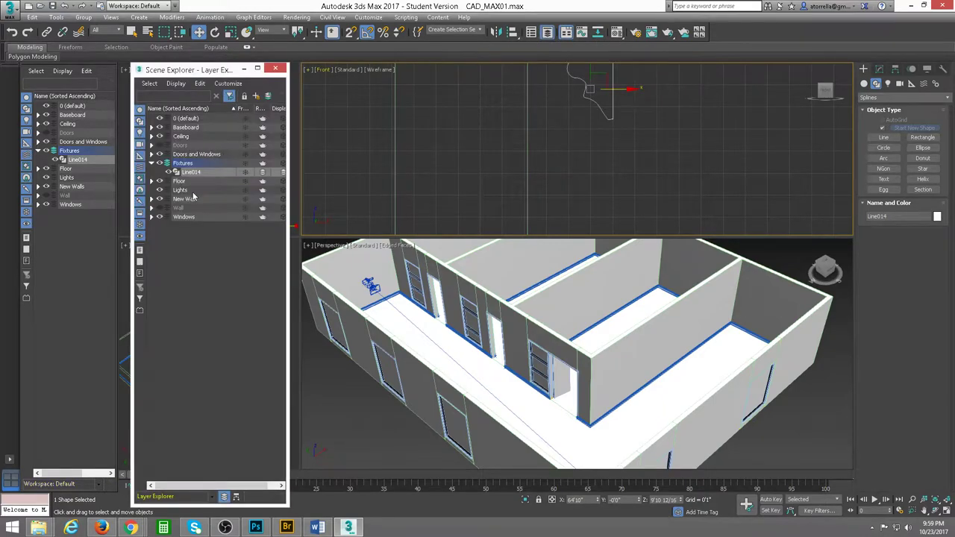
left_click(151, 164)
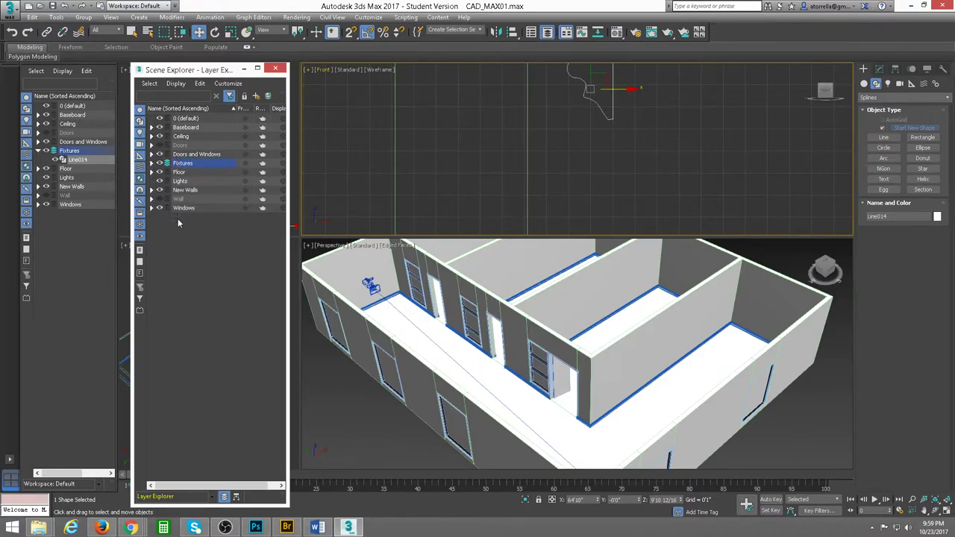
left_click(151, 163)
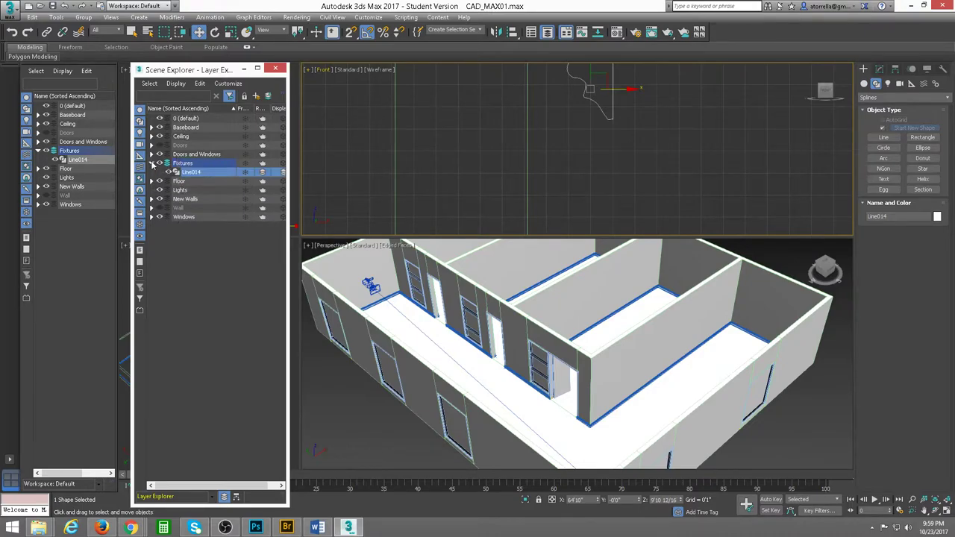
left_click(152, 164)
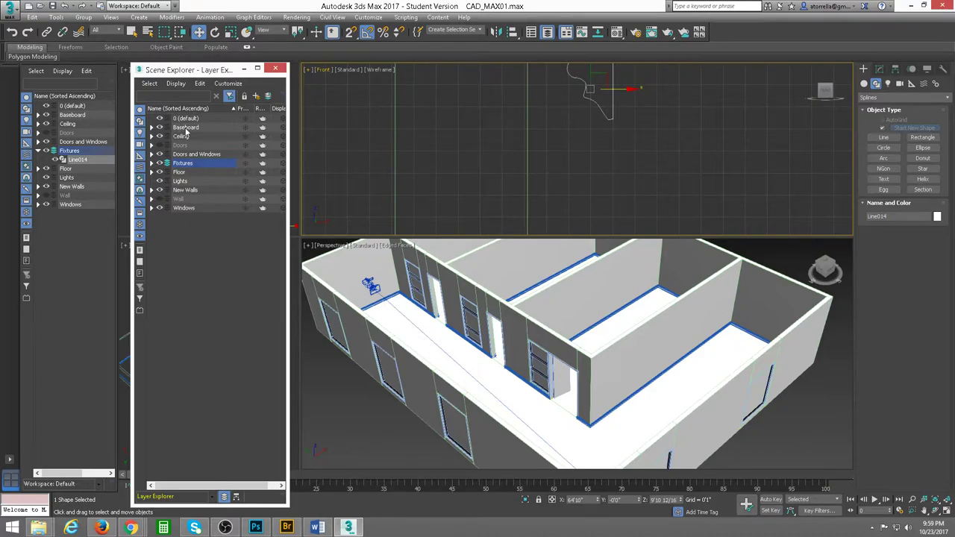
Step: Create Layer001 and drag it out of 0 (default) to the top level
left_click(187, 129)
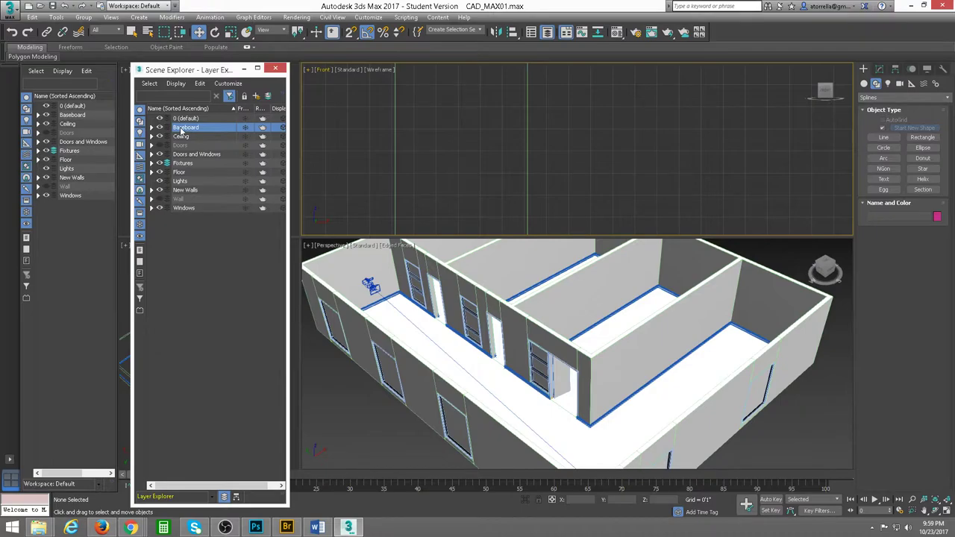
left_click(256, 97)
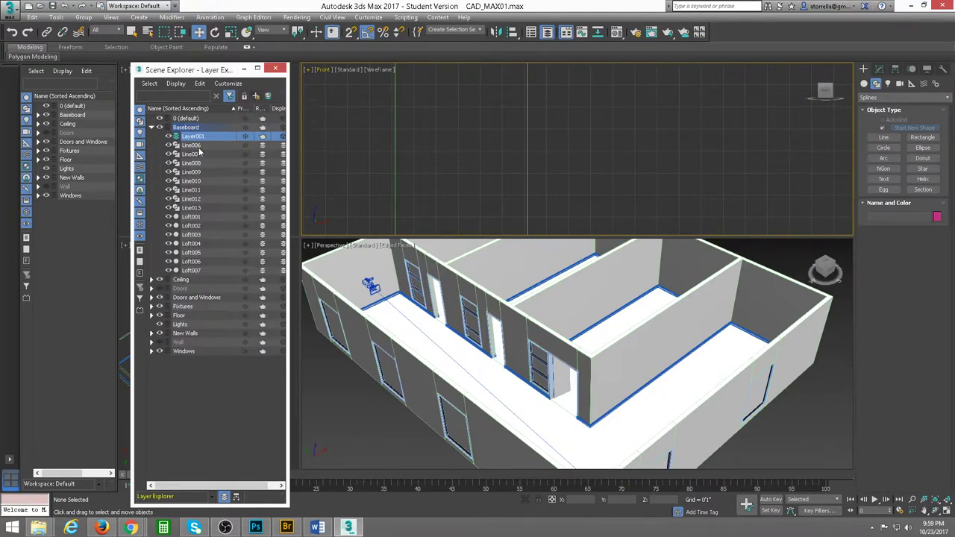
left_click_drag(188, 138, 186, 122)
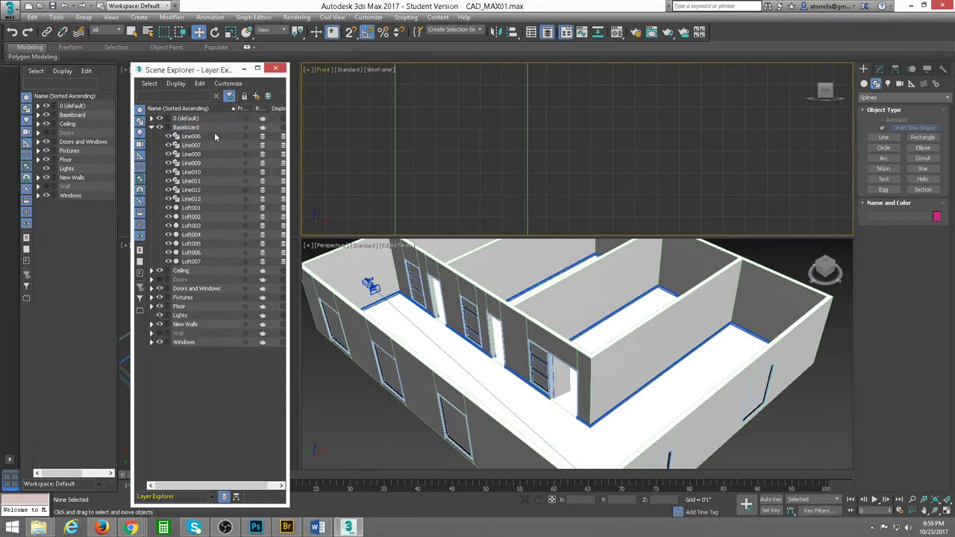
left_click(151, 128)
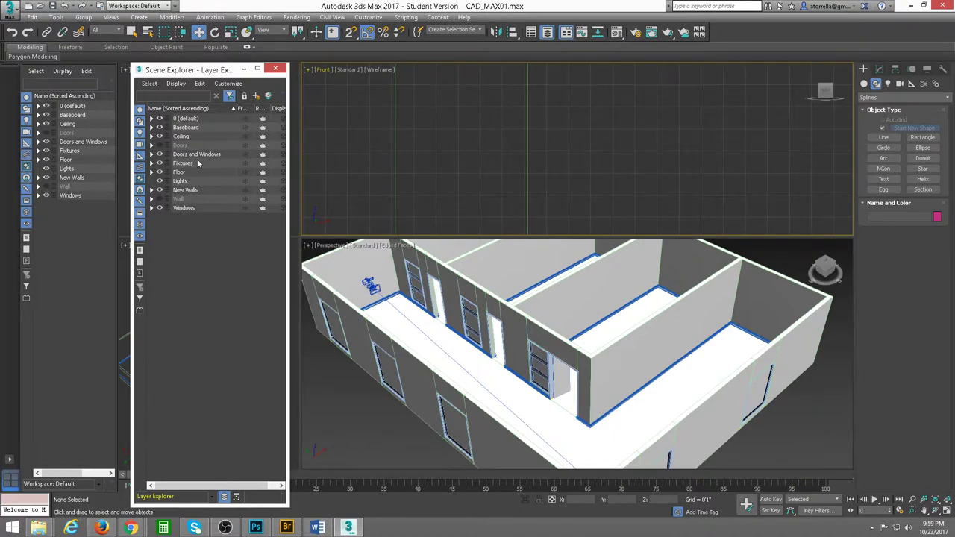
left_click(152, 128)
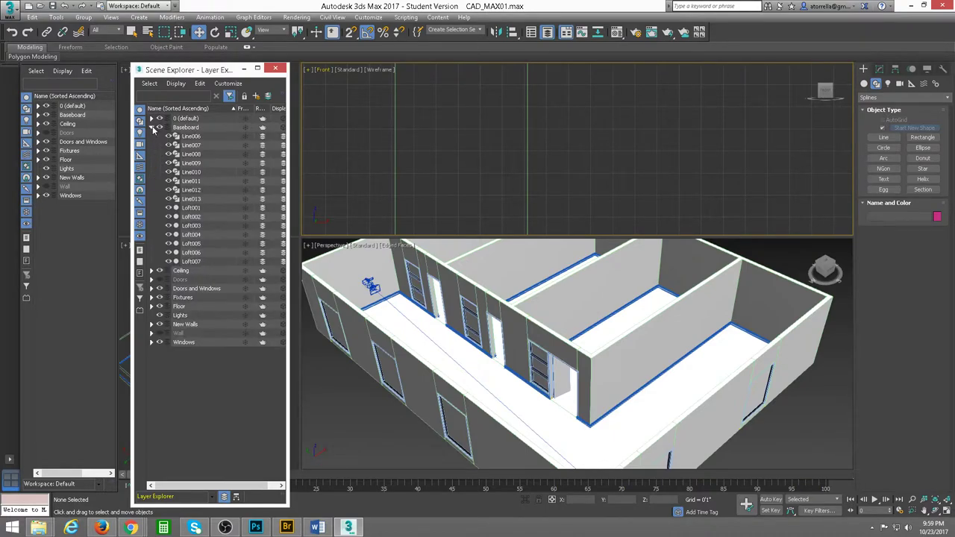
left_click(152, 128)
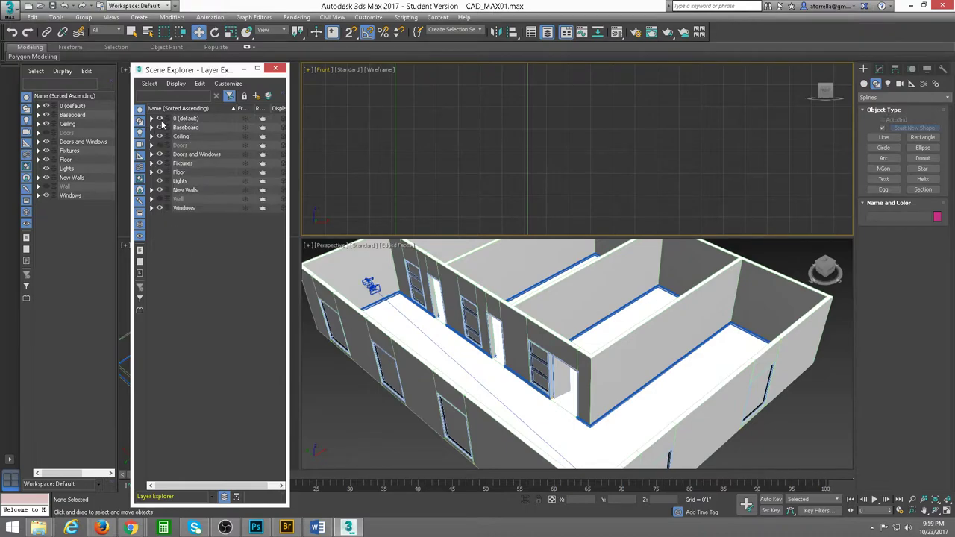
left_click(151, 120)
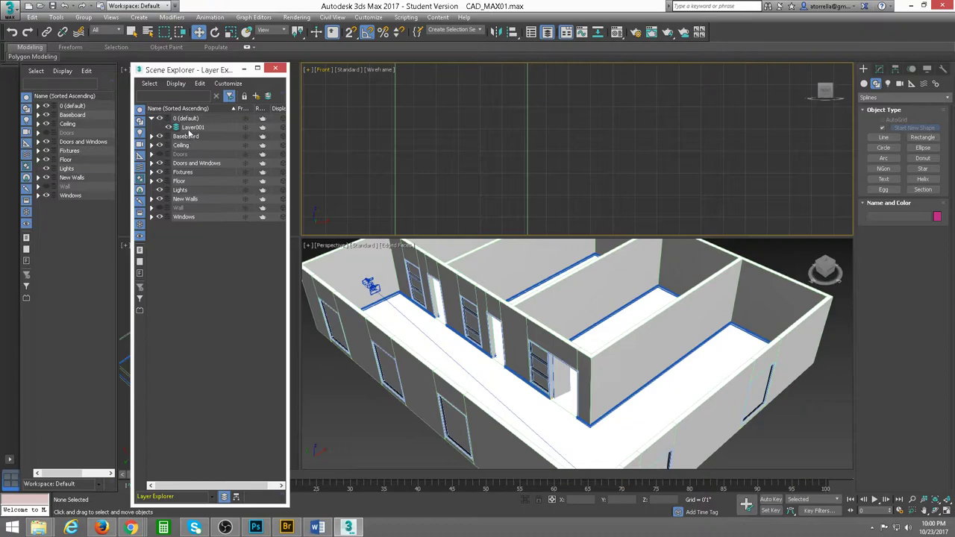
left_click_drag(180, 129, 183, 113)
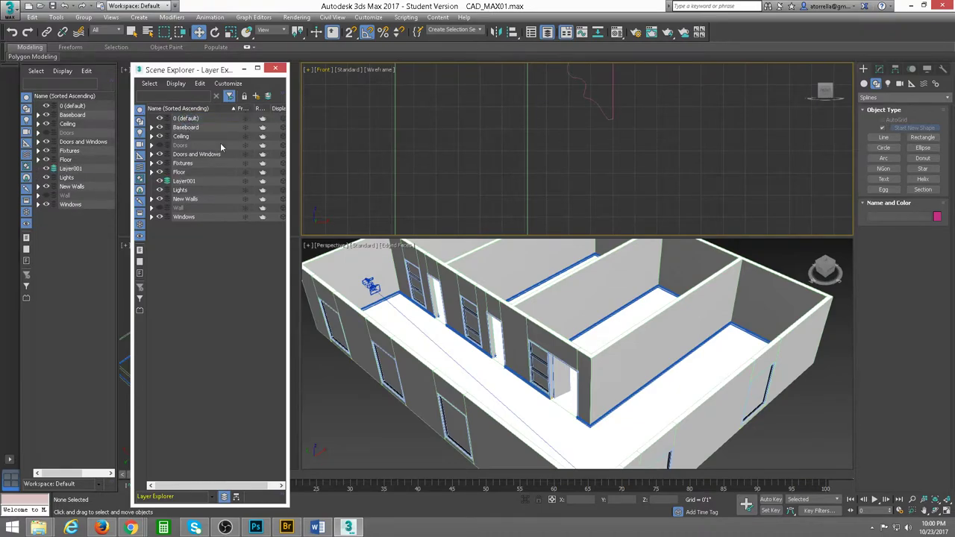
Step: Rename Layer001 to 'Cronw Moulding' in the Layer Explorer
left_click(152, 129)
left_click(151, 128)
left_click(183, 183)
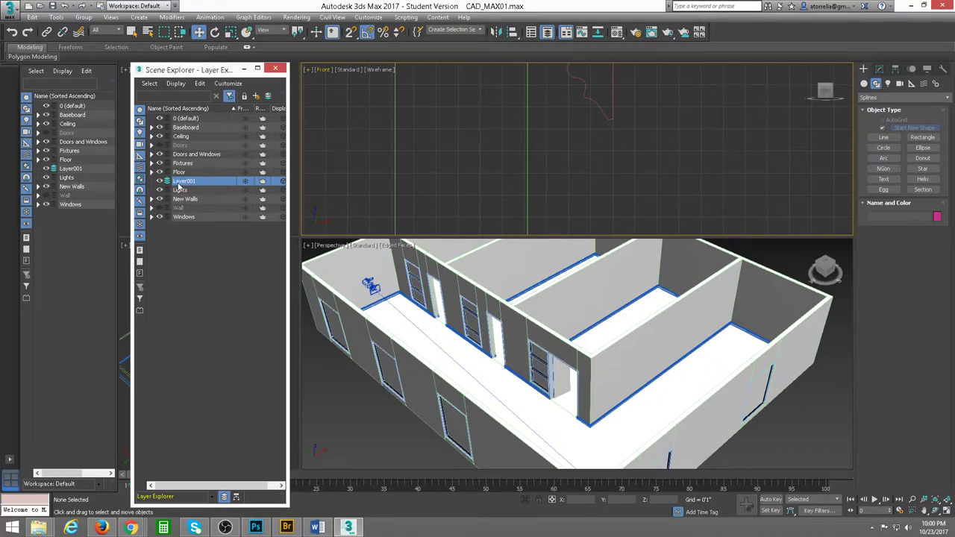
right_click(178, 185)
left_click(194, 224)
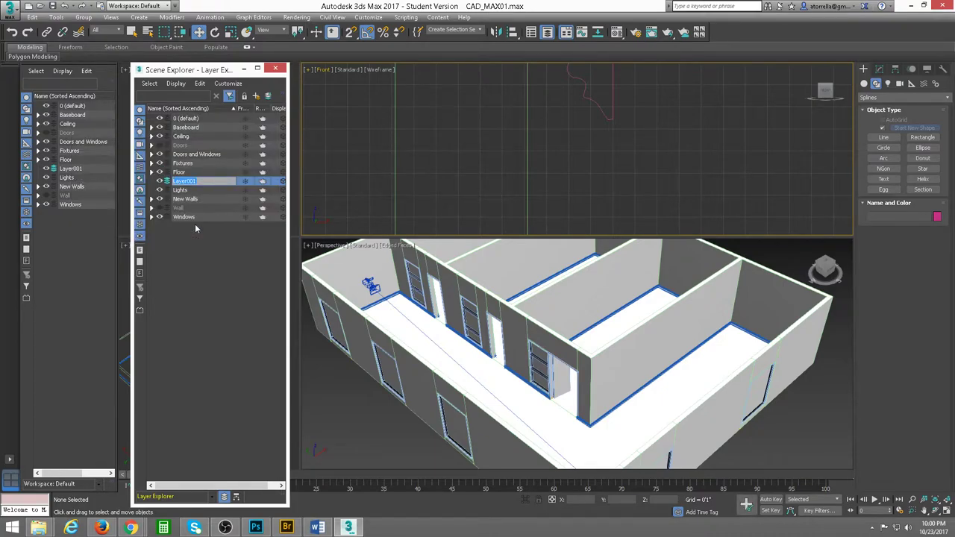
type("F")
key("Return")
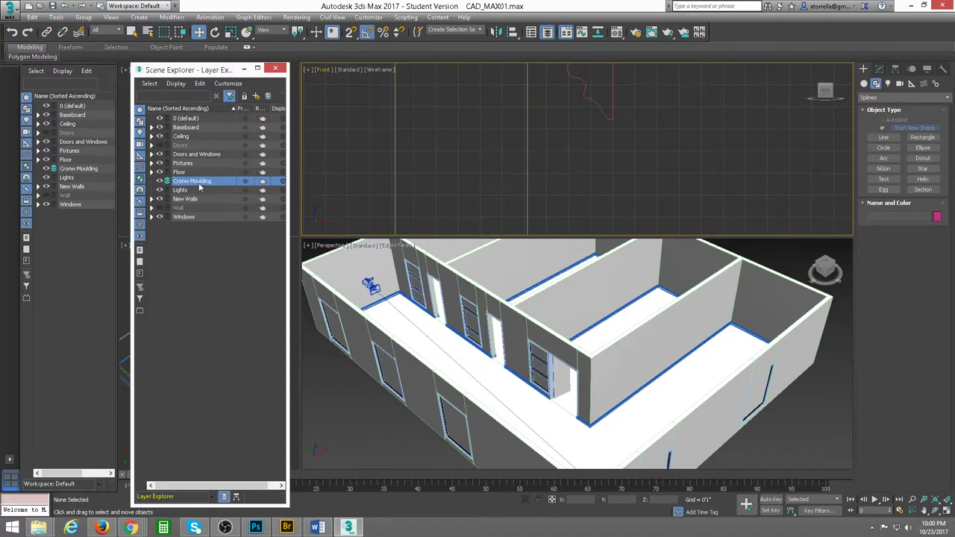
left_click(612, 84)
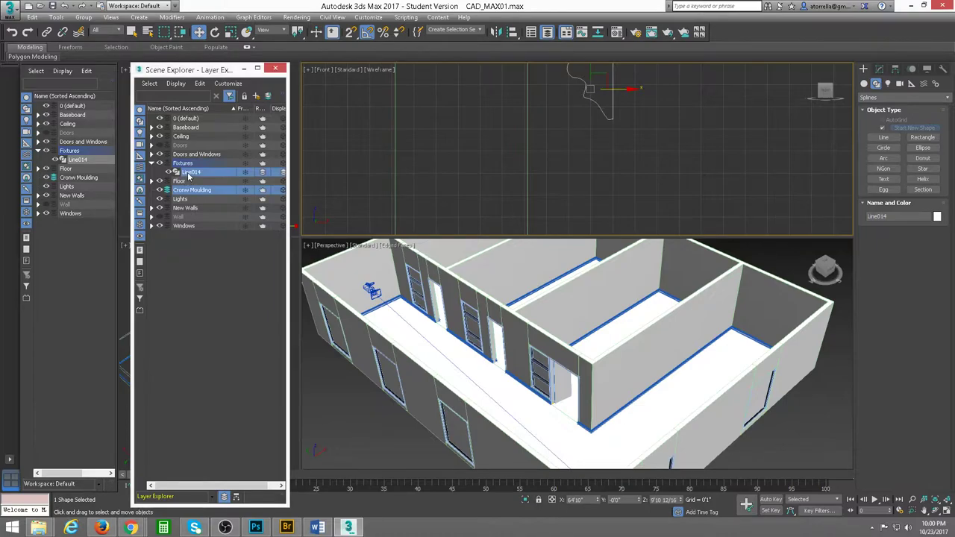
Step: Move Line014 into the Cronw Moulding layer and rename it Shape
left_click_drag(188, 173, 188, 191)
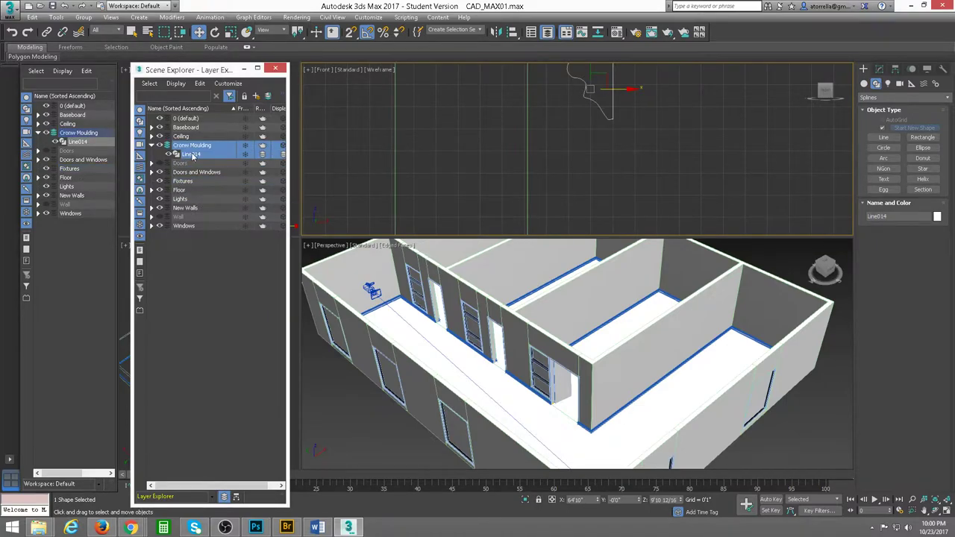
left_click(192, 155)
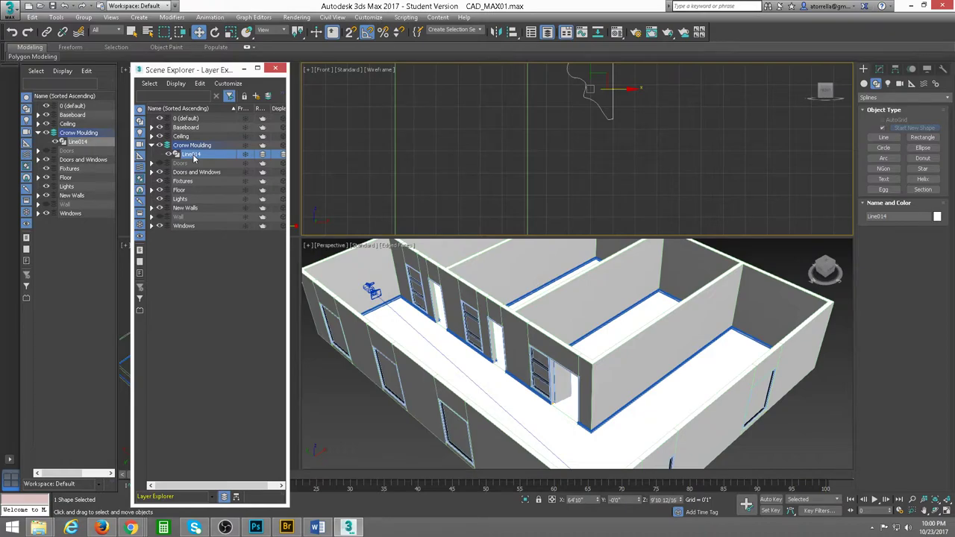
right_click(193, 156)
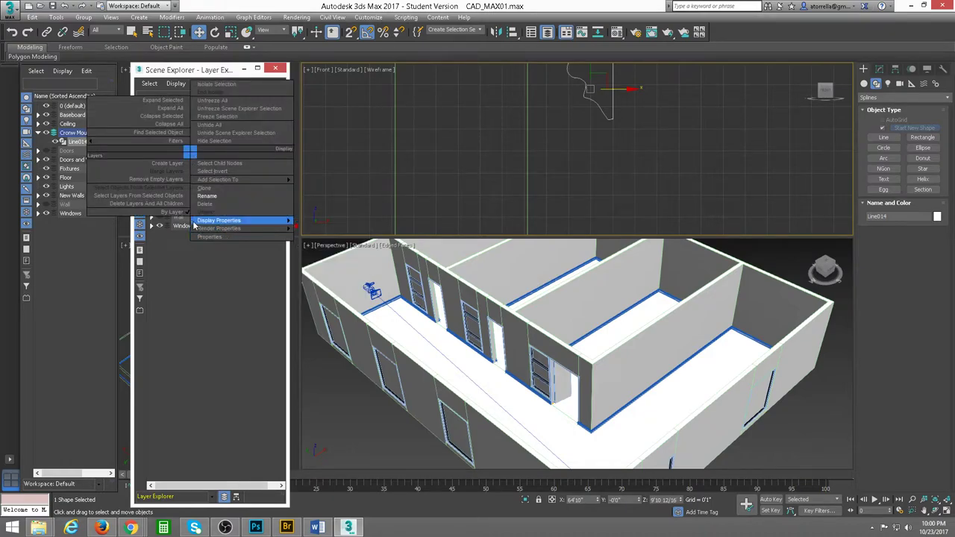
left_click(208, 196)
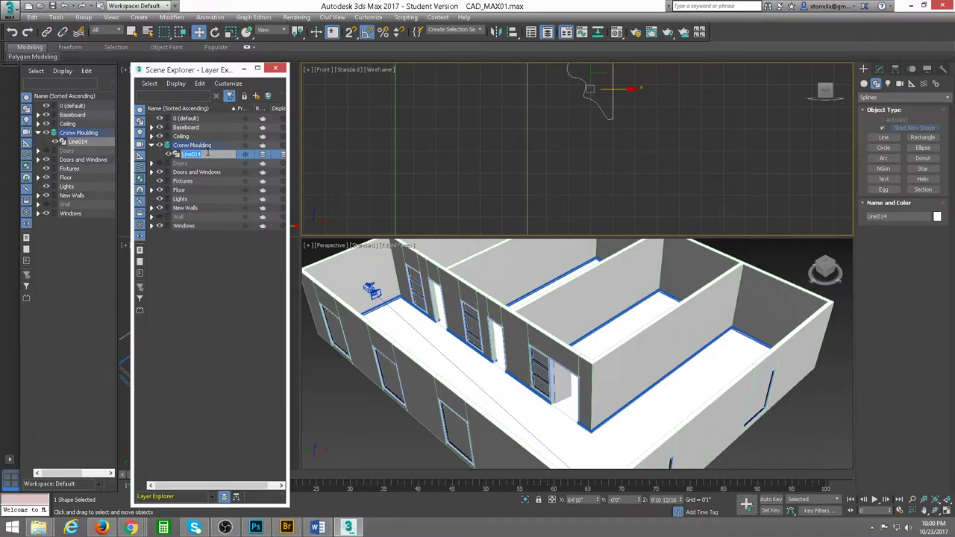
key("BackSpace")
type("Shape")
key("Return")
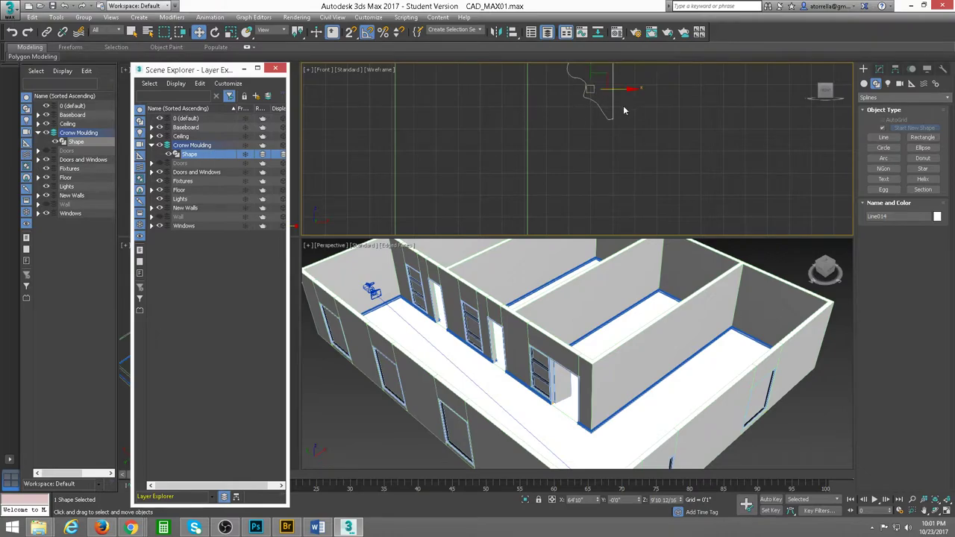
middle_click_drag(585, 105, 563, 168)
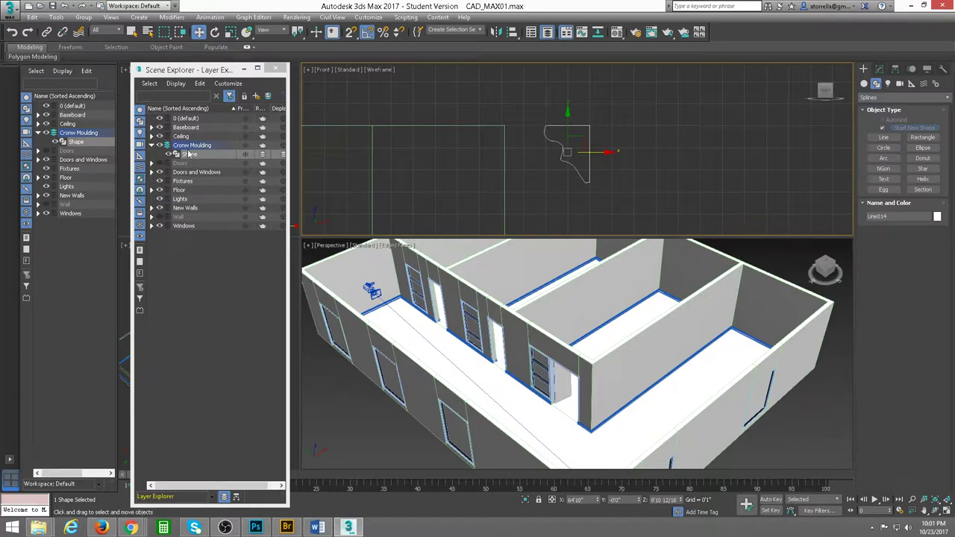
middle_click_drag(642, 287, 604, 309)
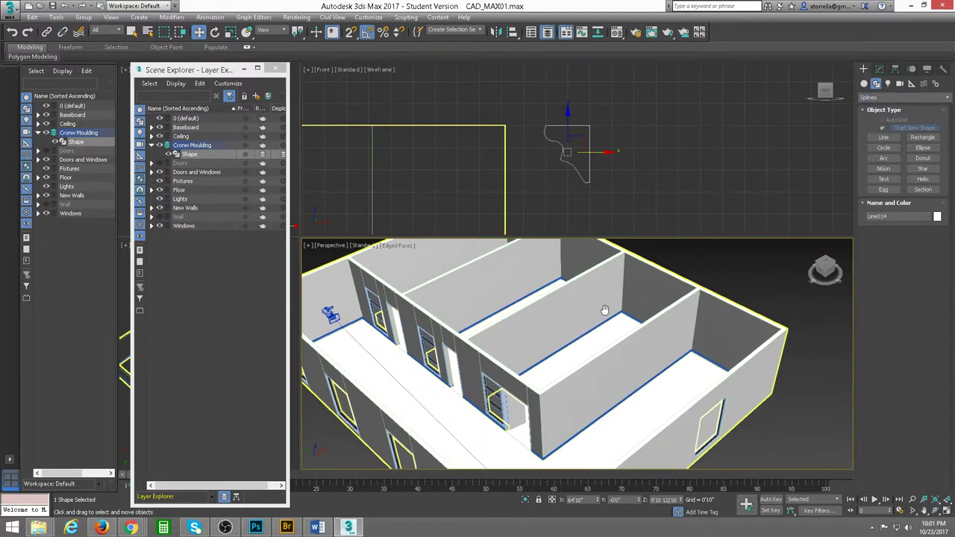
Step: Start the Line tool with 3D vertex snapping on and the Scene Explorer closed
left_click(884, 138)
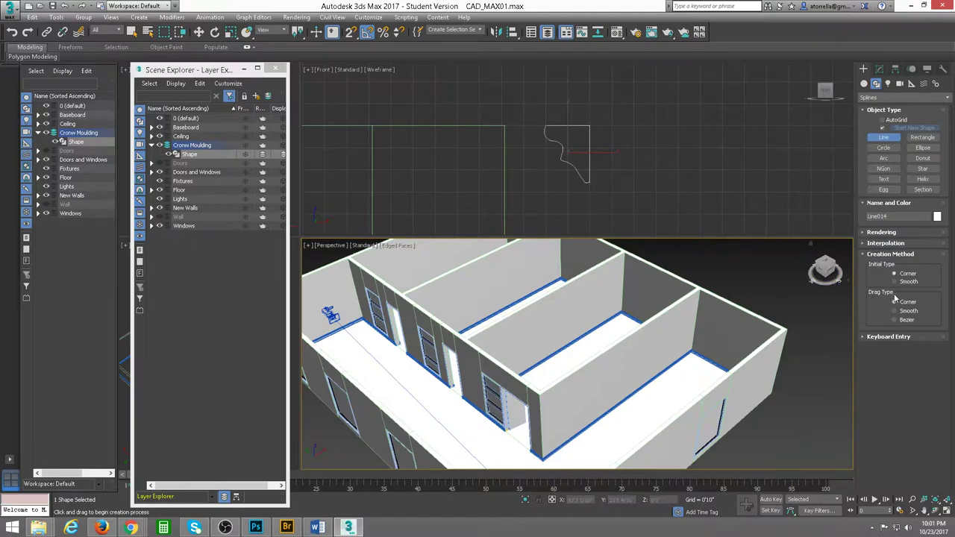
mouse_move(748, 292)
middle_mouse_down()
mouse_move(752, 251)
mouse_move(684, 305)
middle_mouse_up()
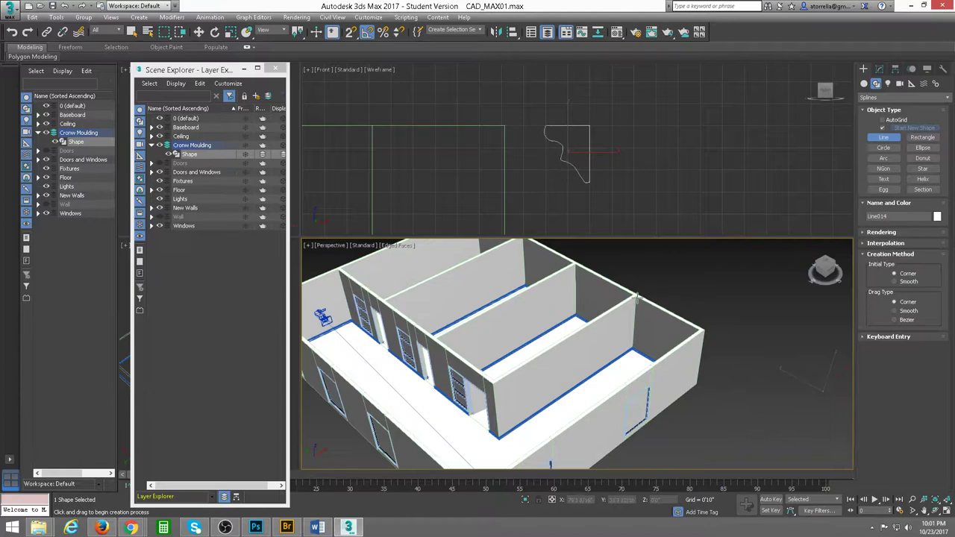
left_click(350, 33)
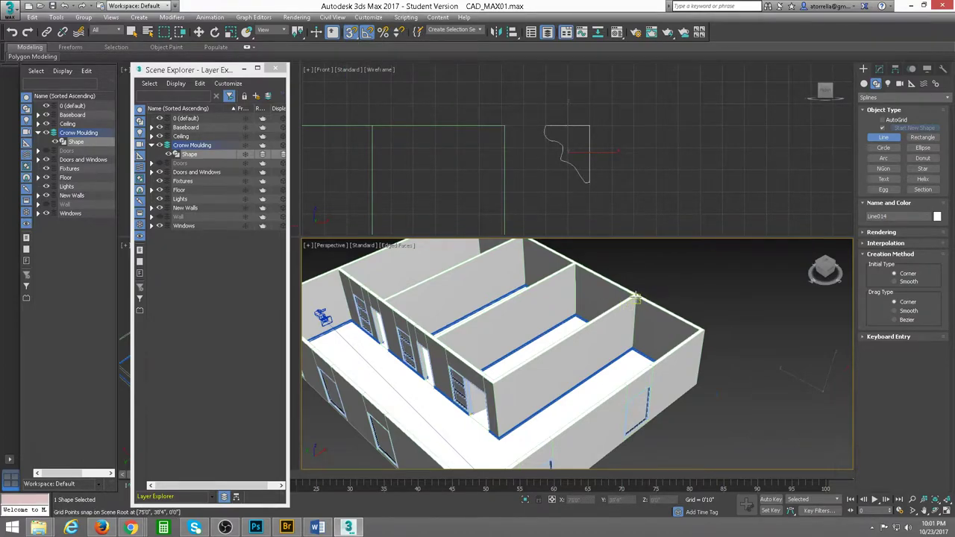
right_click(349, 34)
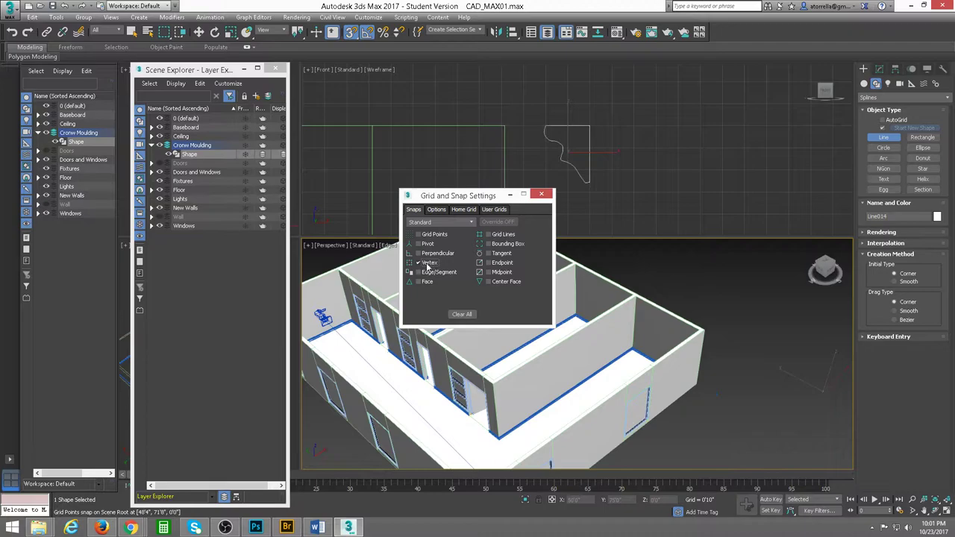
left_click(541, 195)
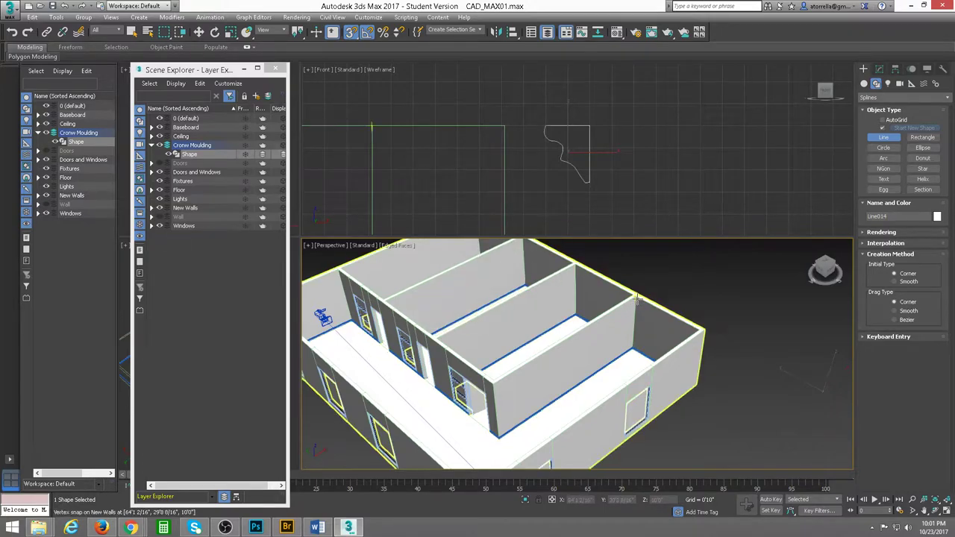
scroll(477, 351, "up", 5)
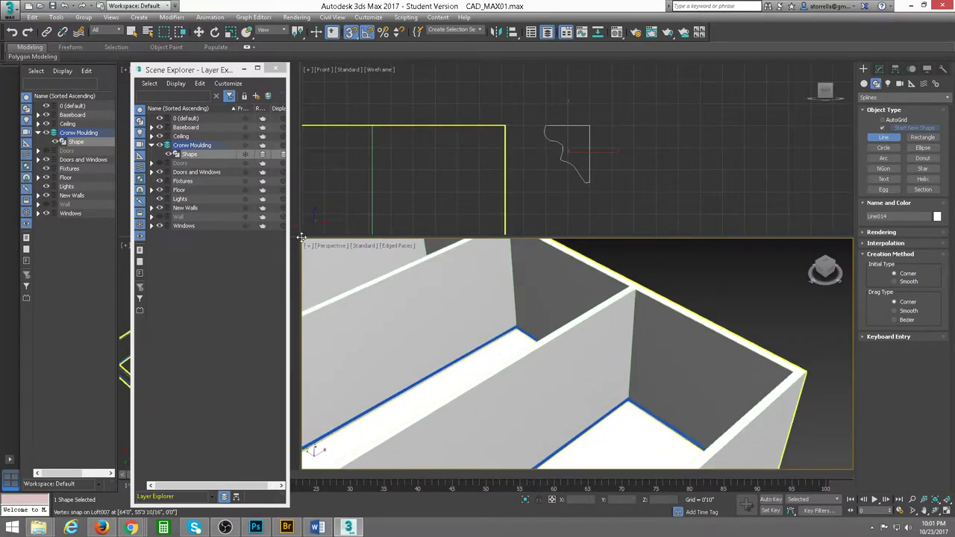
left_click(277, 69)
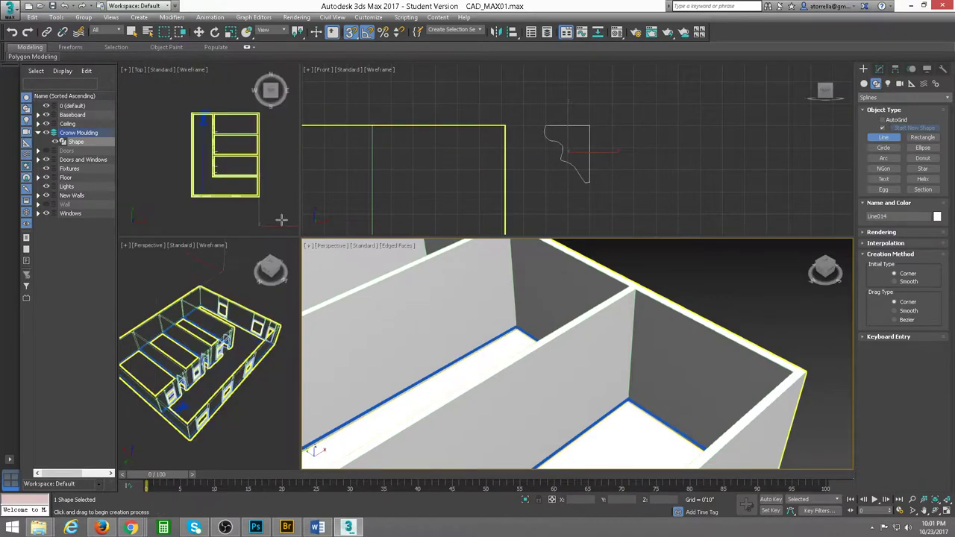
left_click_drag(301, 236, 240, 119)
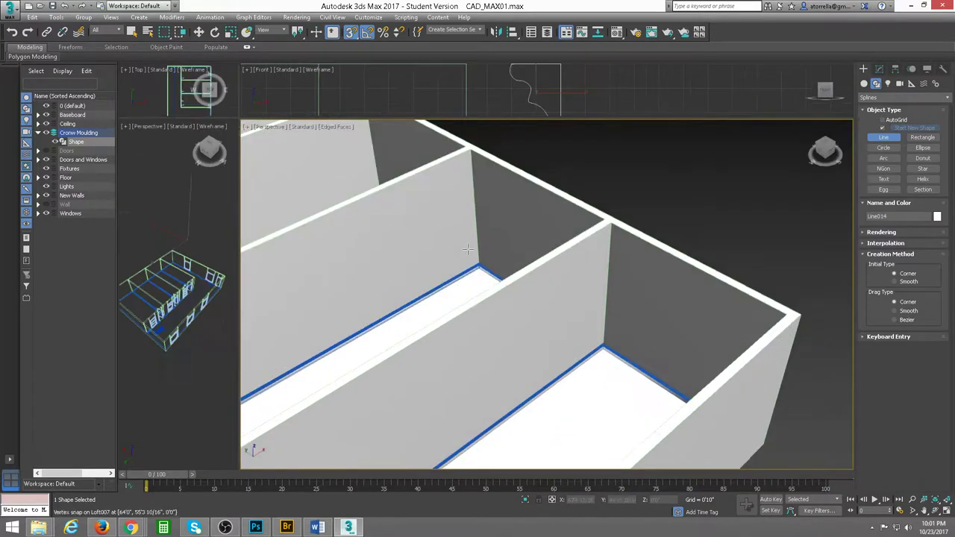
scroll(634, 239, "down", 2)
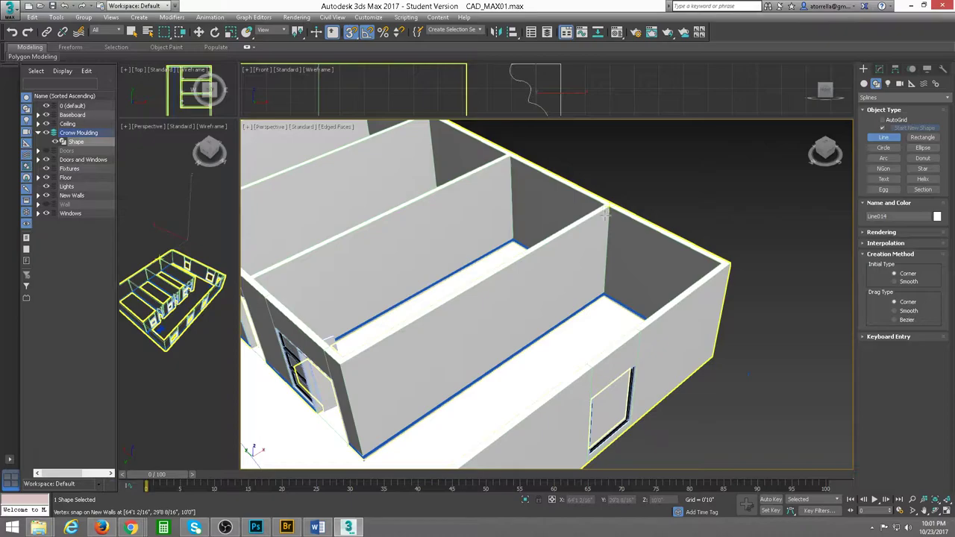
Step: Trace the outer wall-top corners and close the spline into a loop as Line014
left_click(612, 207)
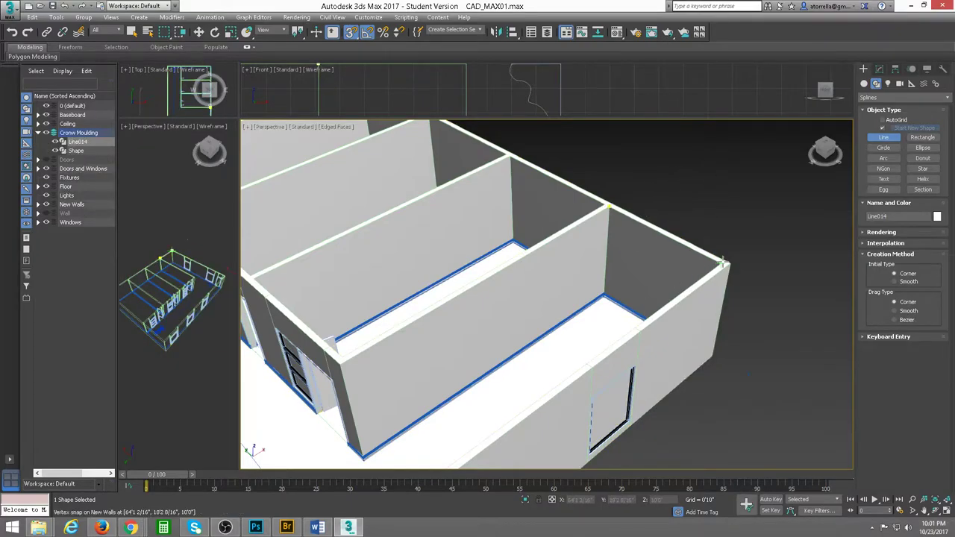
middle_click_drag(679, 283, 642, 306)
scroll(666, 285, "down", 5)
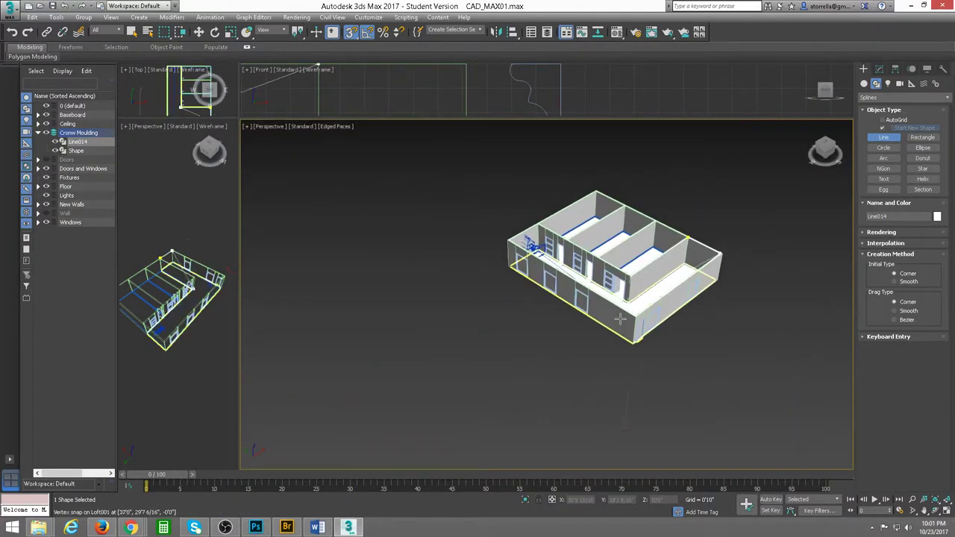
scroll(641, 307, "up", 2)
scroll(641, 307, "up", 3)
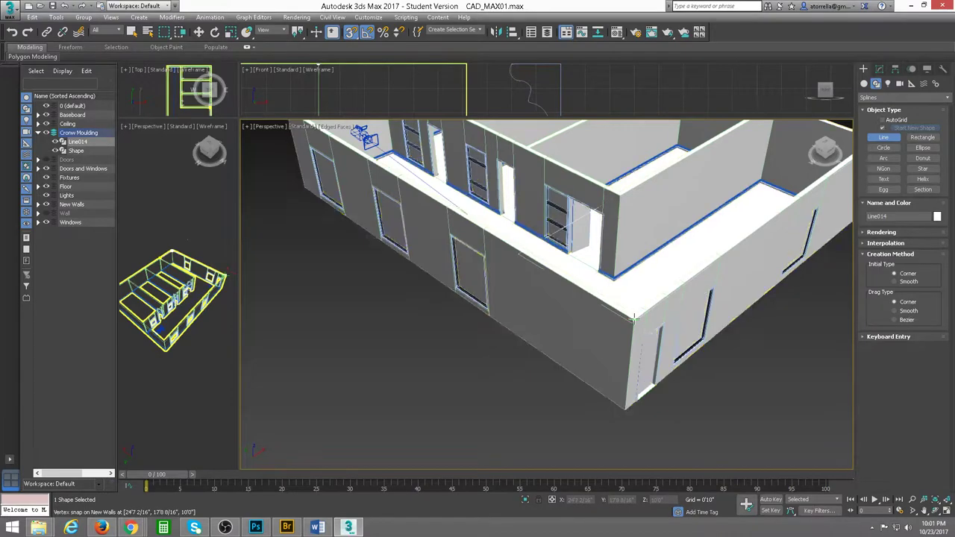
scroll(640, 309, "up", 2)
middle_click_drag(635, 311, 523, 239)
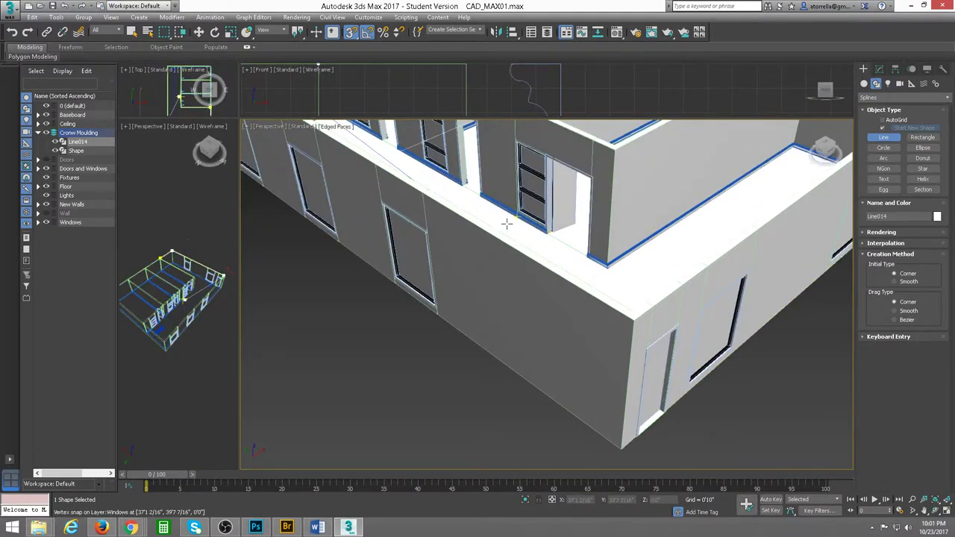
scroll(515, 224, "up", 3)
middle_click_drag(531, 349, 550, 394)
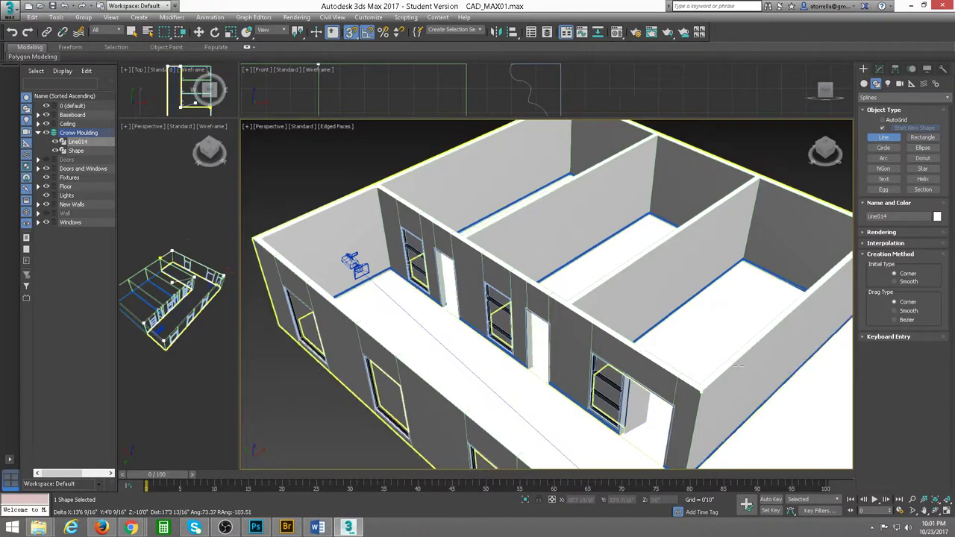
scroll(672, 336, "up", 3)
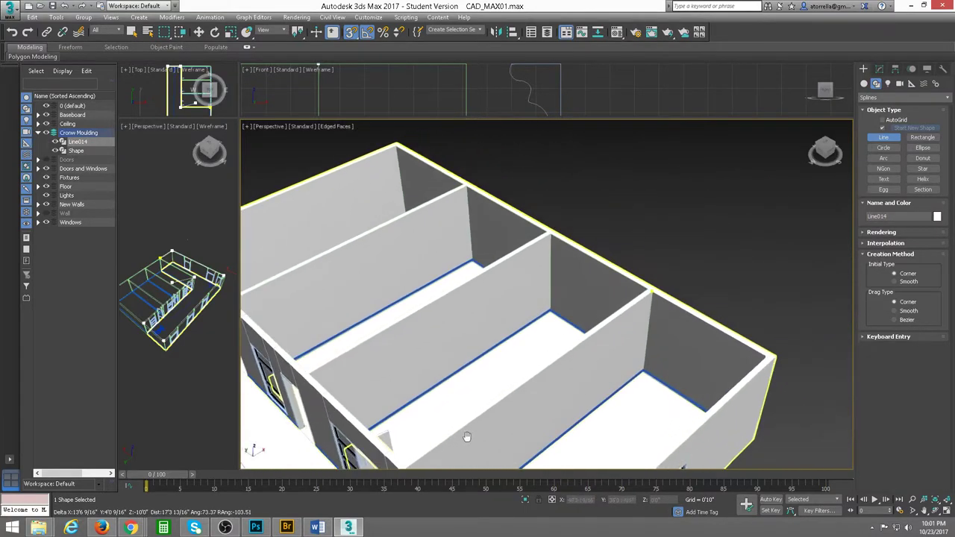
left_click(652, 292)
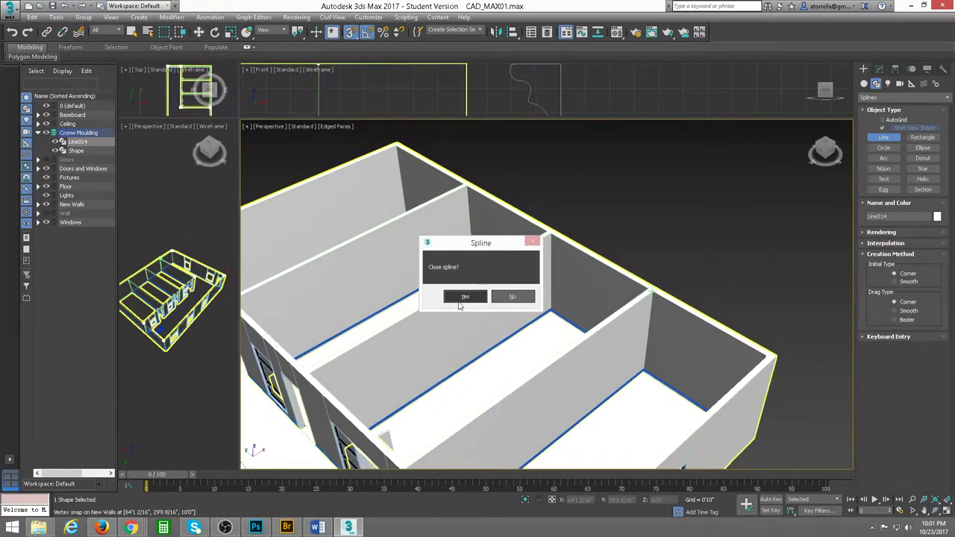
left_click(465, 298)
Step: Loft the Shape moulding profile along Line014 via Compound Objects, creating Loft008
mouse_move(781, 241)
middle_mouse_down()
mouse_move(709, 227)
mouse_move(717, 204)
middle_mouse_up()
right_click(717, 205)
left_click(880, 69)
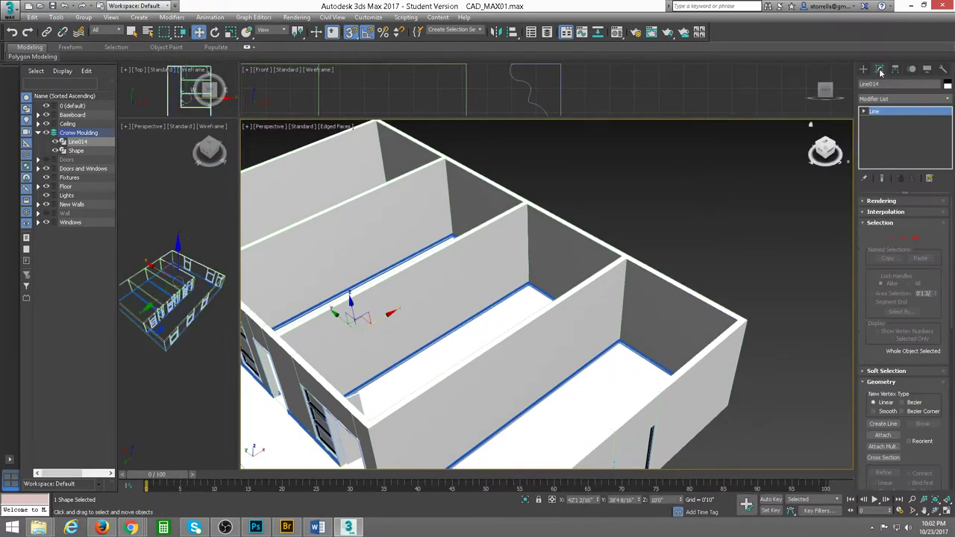
left_click(864, 69)
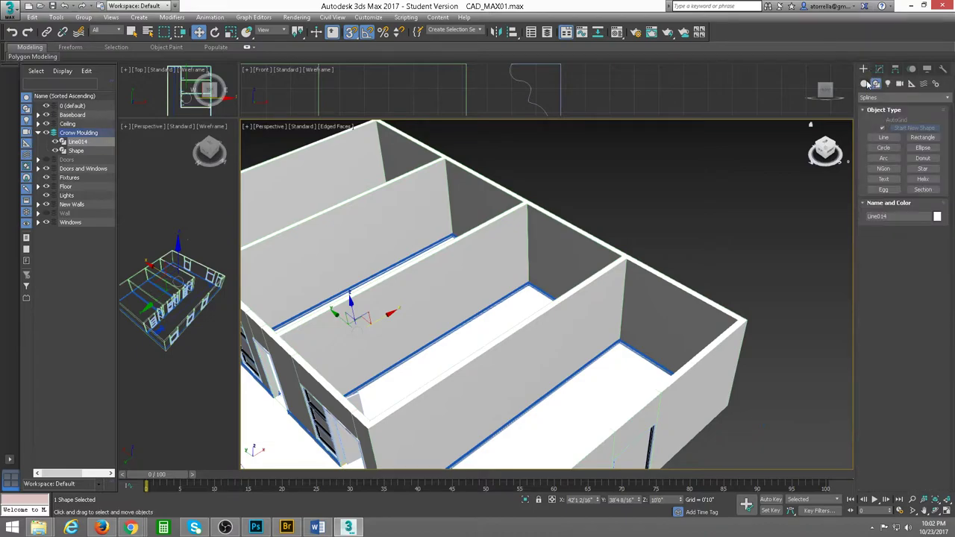
left_click(895, 98)
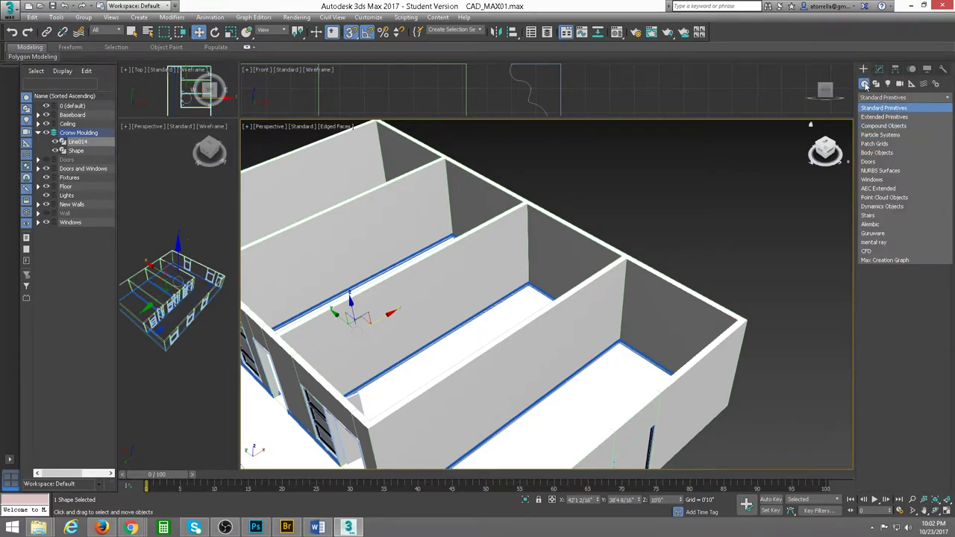
left_click(891, 127)
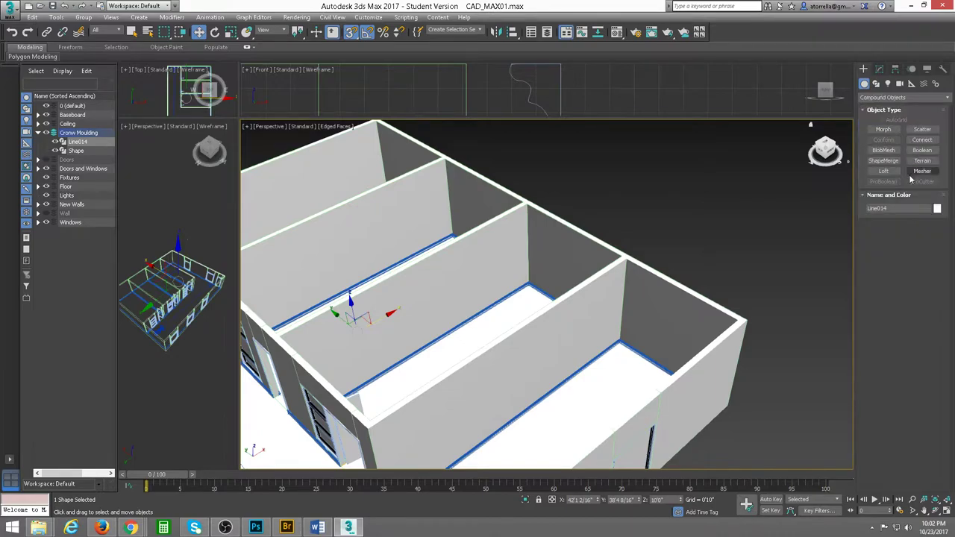
left_click(883, 171)
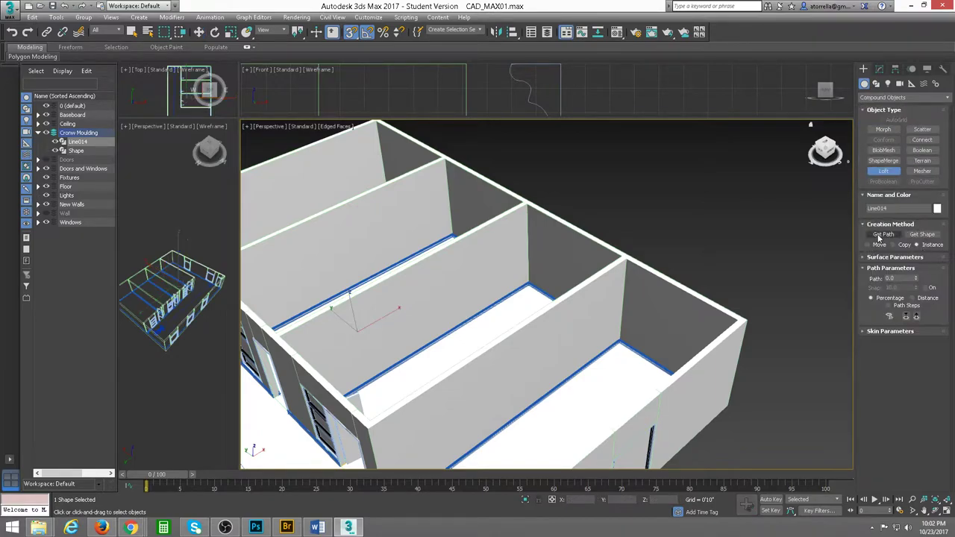
left_click(924, 235)
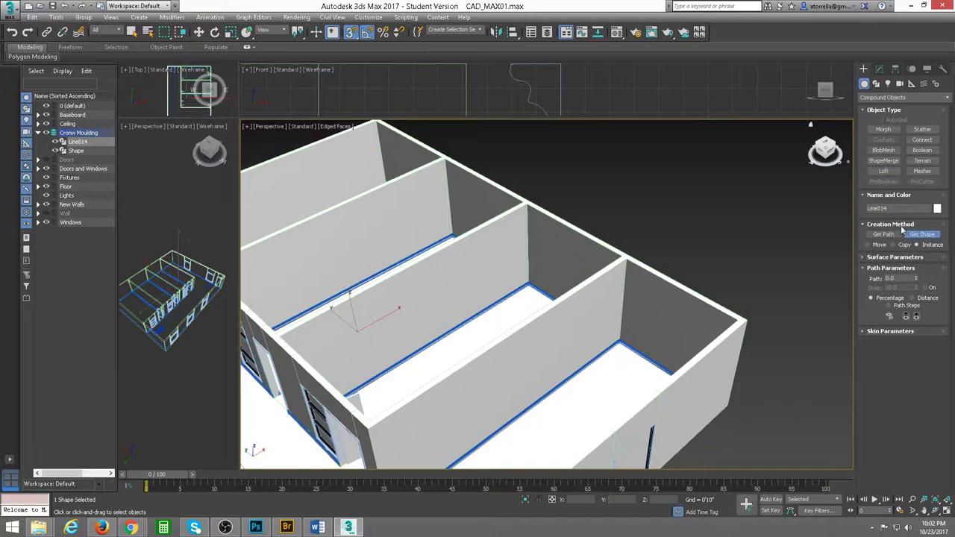
left_click(565, 74)
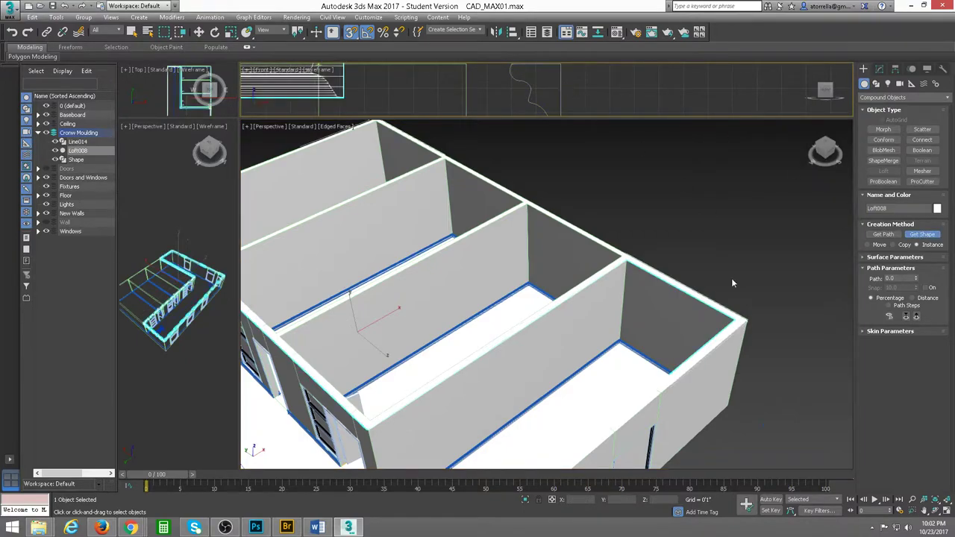
Step: Orbit and zoom around Loft008's corner, then enlarge and pan the Front view to the profile
middle_click_drag(731, 277, 688, 232, "alt")
scroll(688, 232, "up", 3)
scroll(638, 220, "up", 2)
scroll(593, 182, "up", 1)
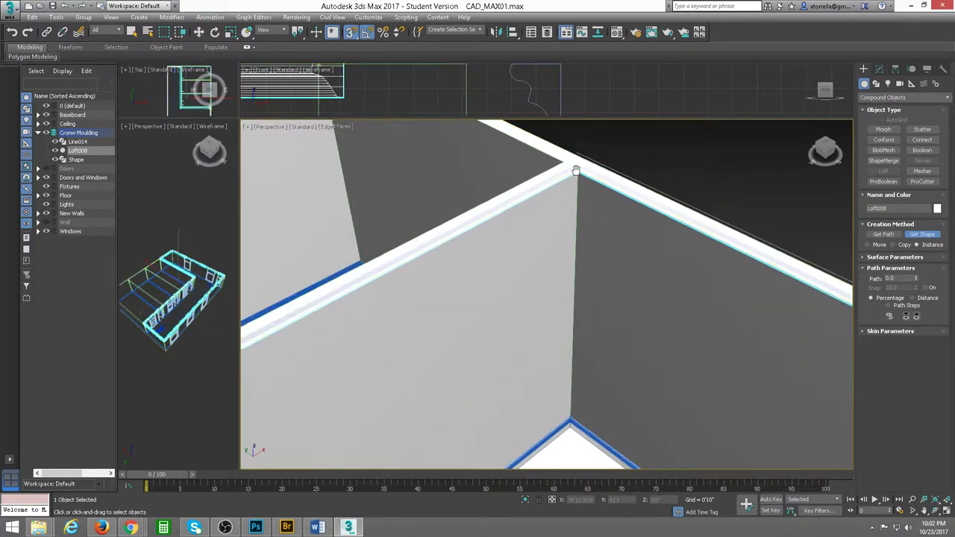
scroll(579, 212, "up", 1)
mouse_move(579, 213)
middle_mouse_down("alt")
mouse_move(589, 252)
mouse_move(618, 235)
mouse_move(560, 287)
mouse_move(564, 273)
mouse_move(469, 411)
middle_mouse_up("alt")
scroll(560, 287, "up", 1)
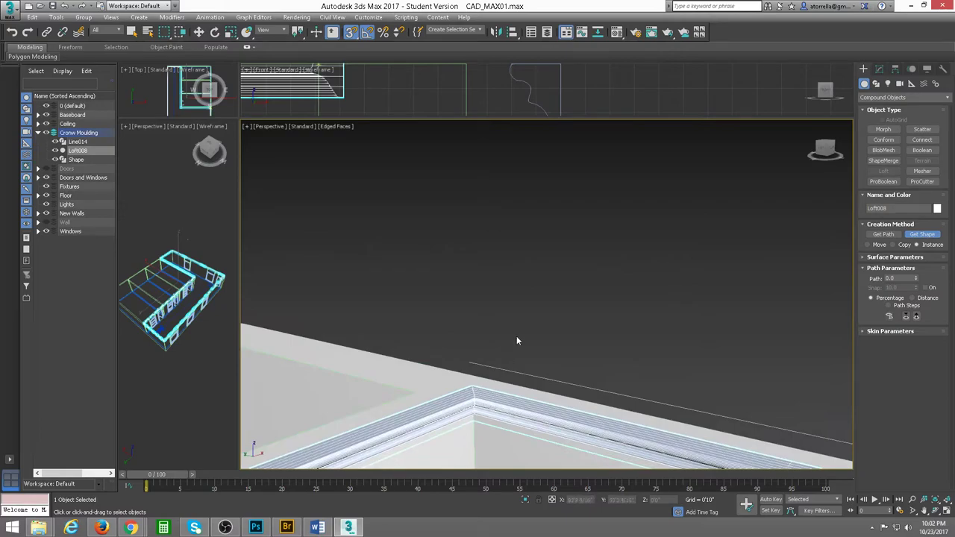
middle_click_drag(517, 336, 344, 142, "alt")
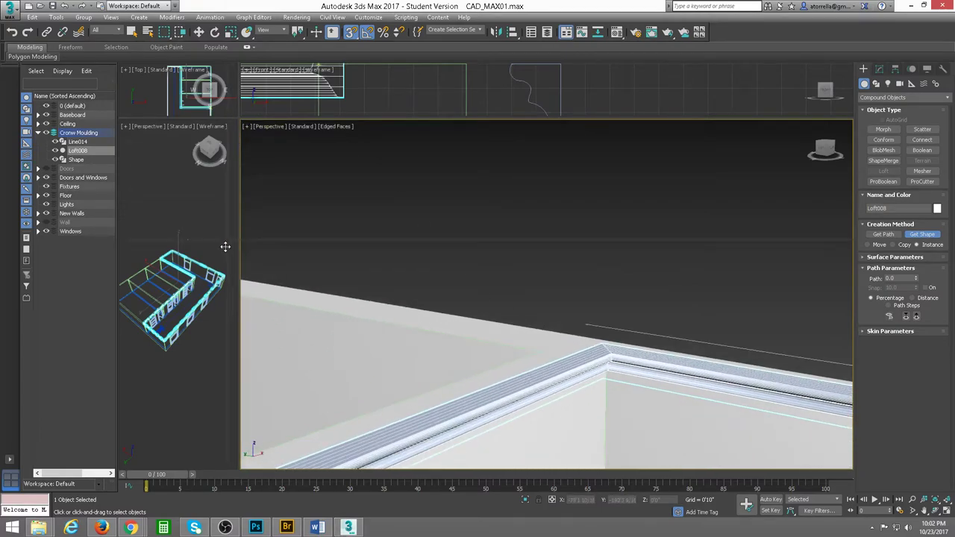
left_click_drag(240, 118, 216, 302)
middle_click_drag(394, 203, 420, 228)
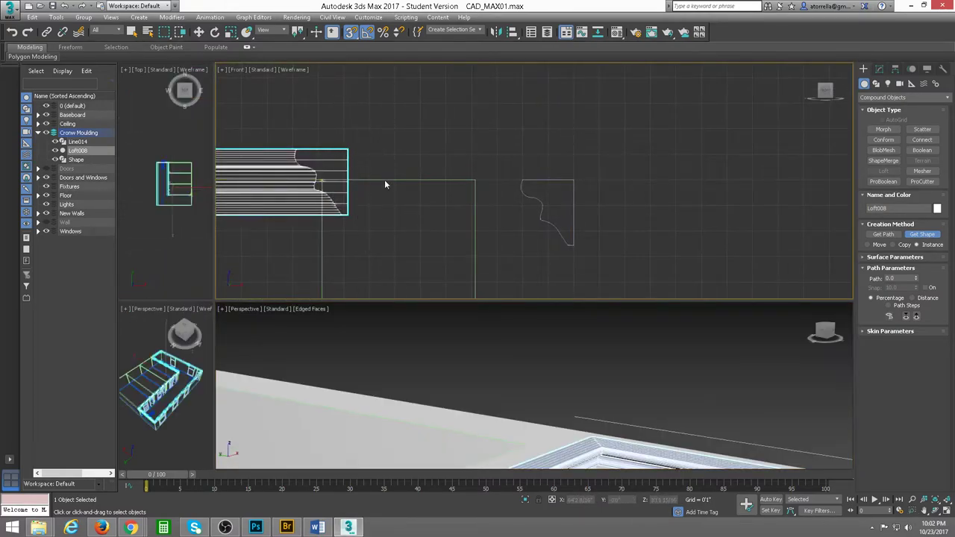
Step: Select the misplaced Loft008 and delete it
left_click(575, 244)
key("w")
key("Delete")
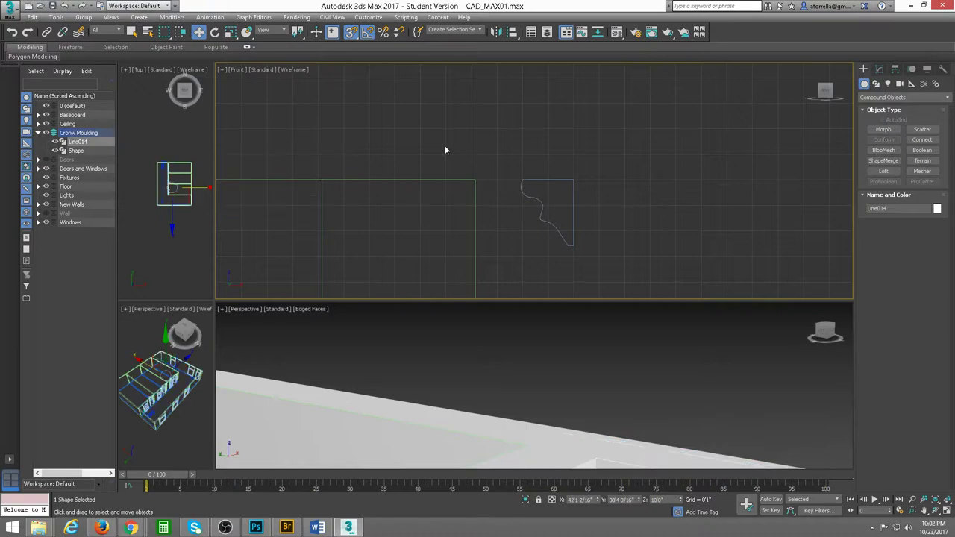
Step: Snap the Shape profile's pivot to its top-right corner using Affect Pivot Only
left_click(574, 212)
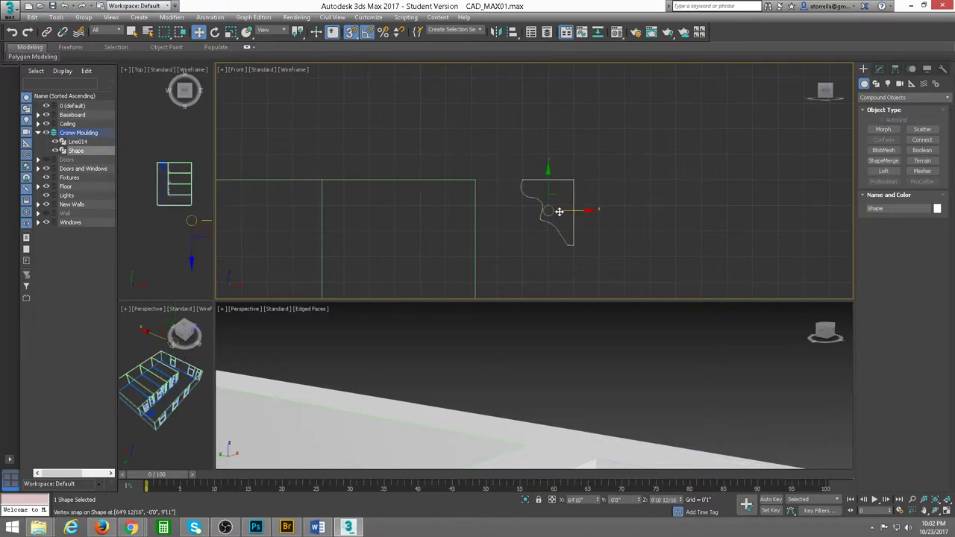
left_click(894, 69)
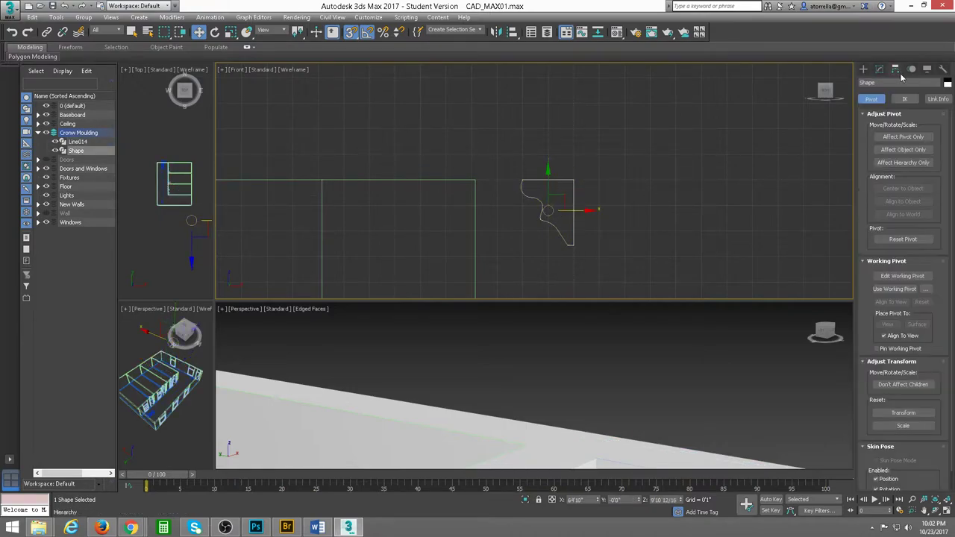
left_click(907, 137)
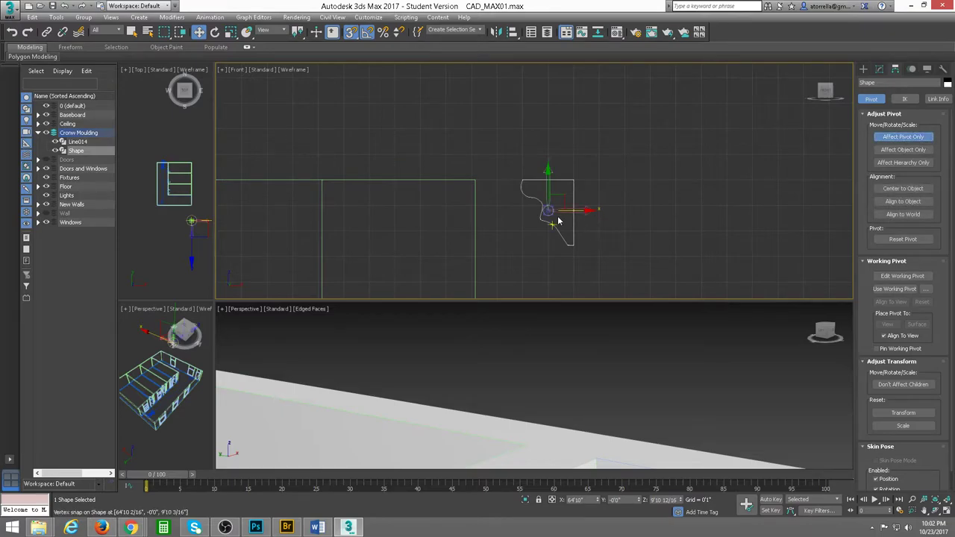
mouse_move(550, 209)
left_mouse_down()
mouse_move(577, 243)
mouse_move(588, 210)
left_mouse_up()
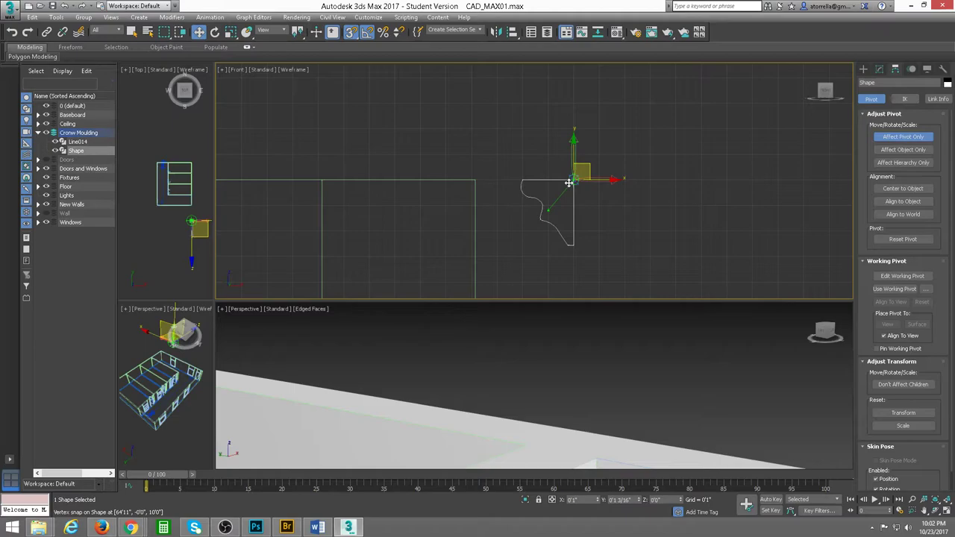
left_click_drag(568, 183, 573, 177)
left_click(903, 136)
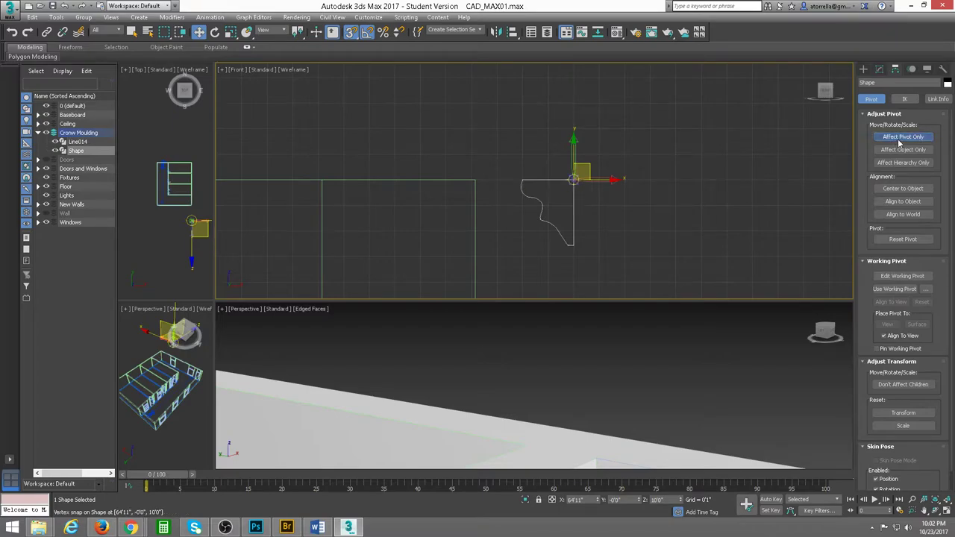
left_click(865, 70)
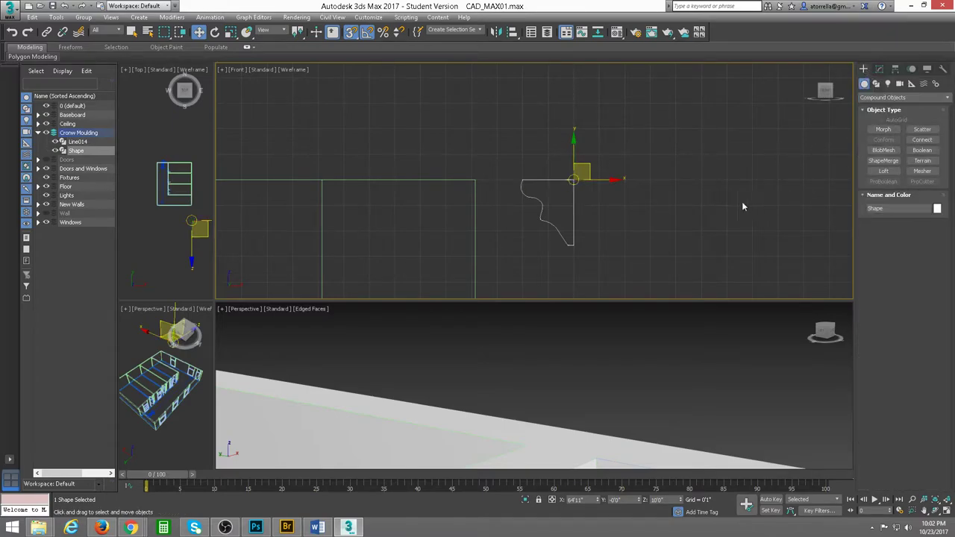
Step: Loft the repivoted Shape profile along Line014 again to rebuild Loft008
scroll(655, 181, "down", 2)
scroll(604, 188, "down", 2)
right_click(538, 317)
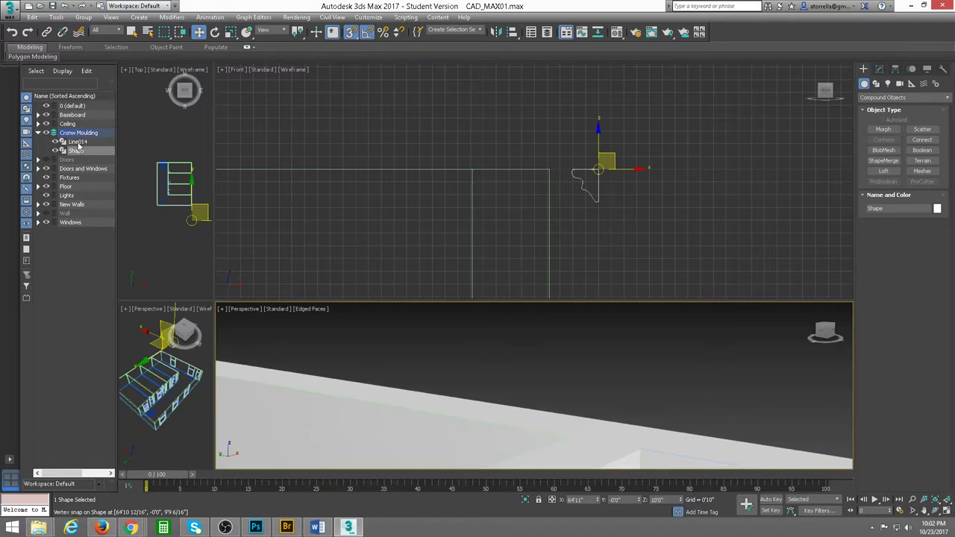
left_click(80, 142)
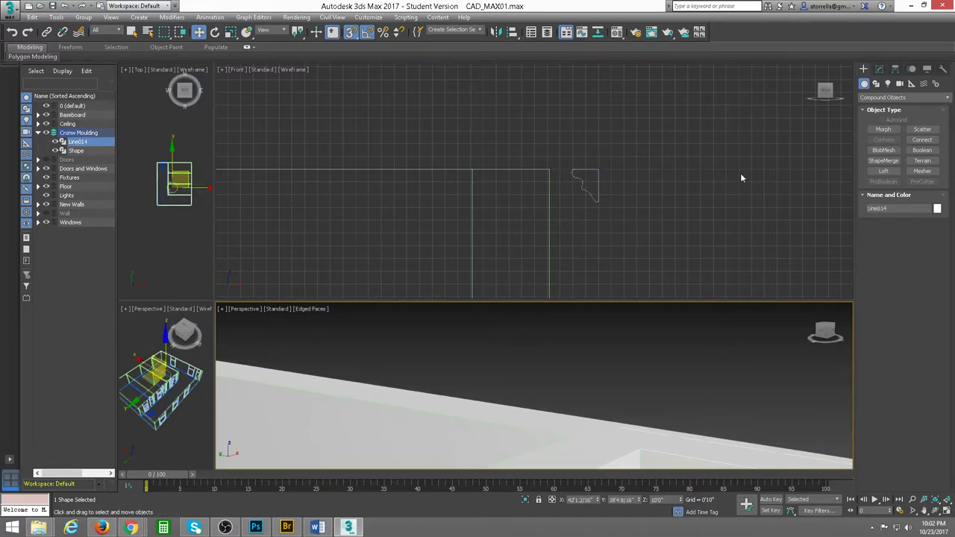
left_click(884, 171)
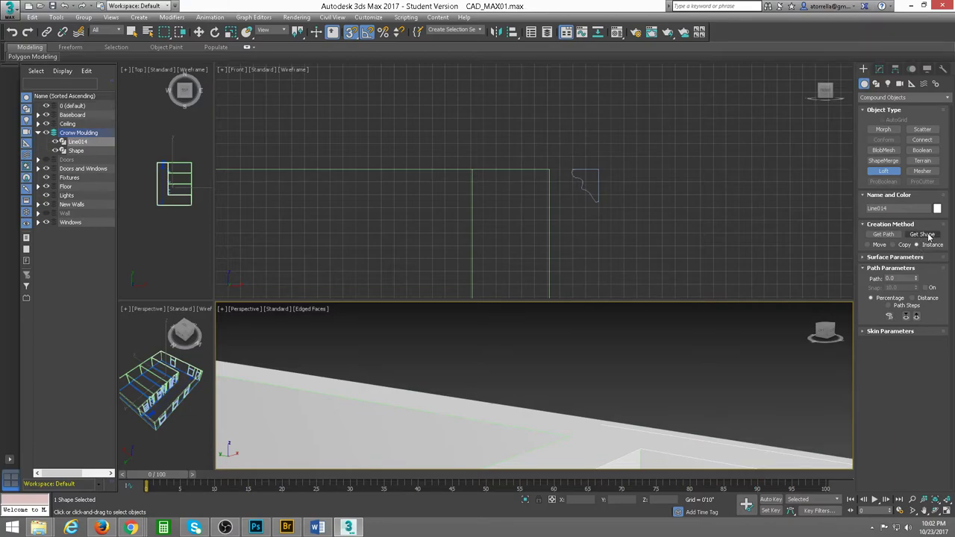
left_click(925, 234)
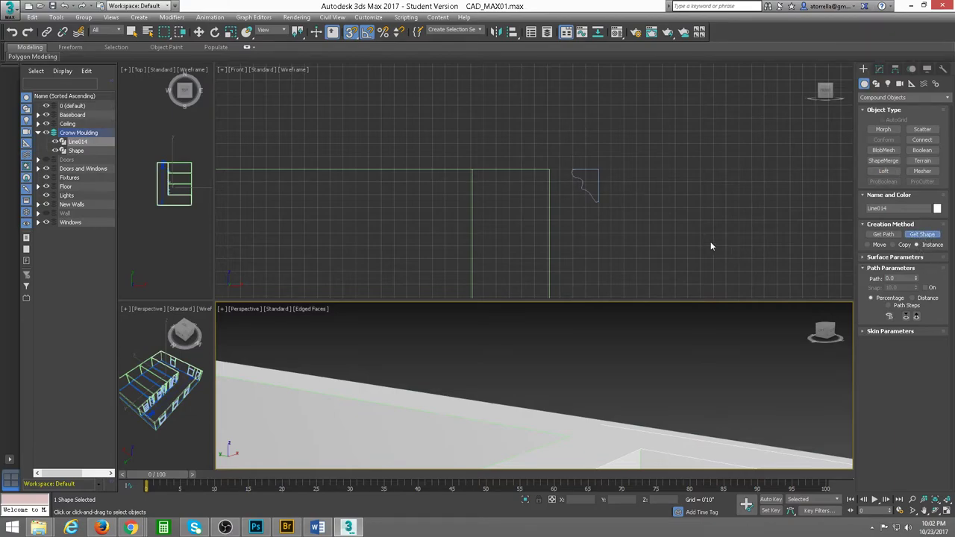
left_click(599, 174)
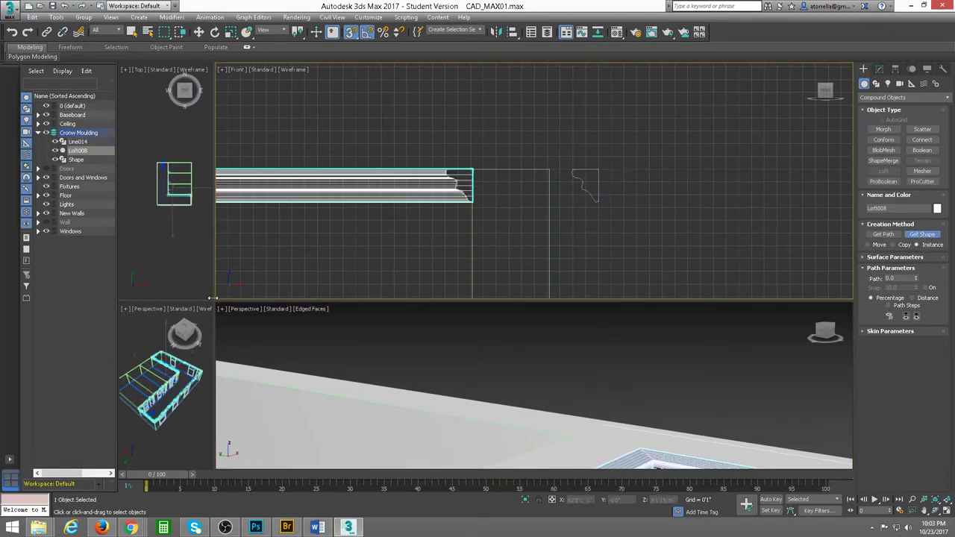
Step: Enlarge the Perspective view and orbit to check the moulding against the wall tops
left_click_drag(212, 299, 182, 121)
scroll(543, 301, "up", 3)
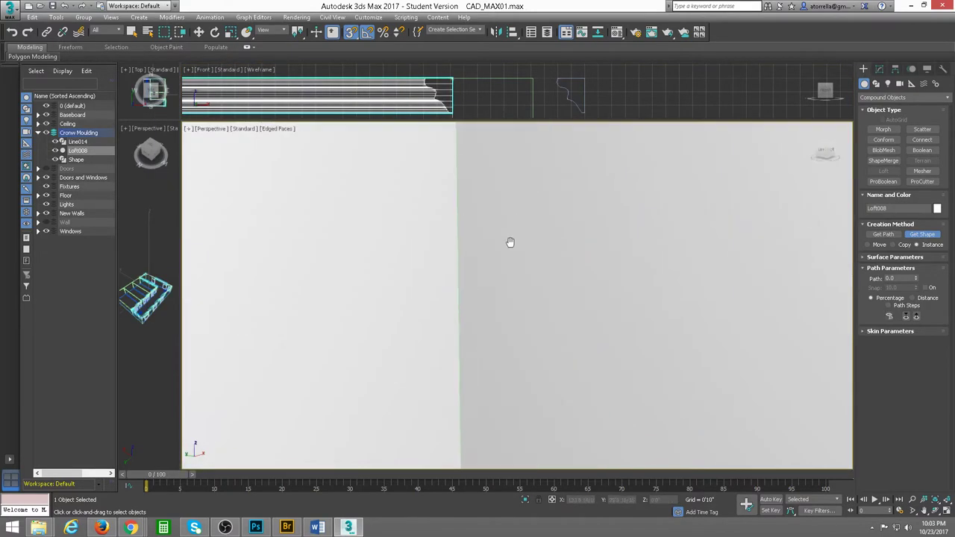
mouse_move(510, 241)
middle_mouse_down()
mouse_move(516, 283)
mouse_move(580, 233)
middle_mouse_up()
key("super")
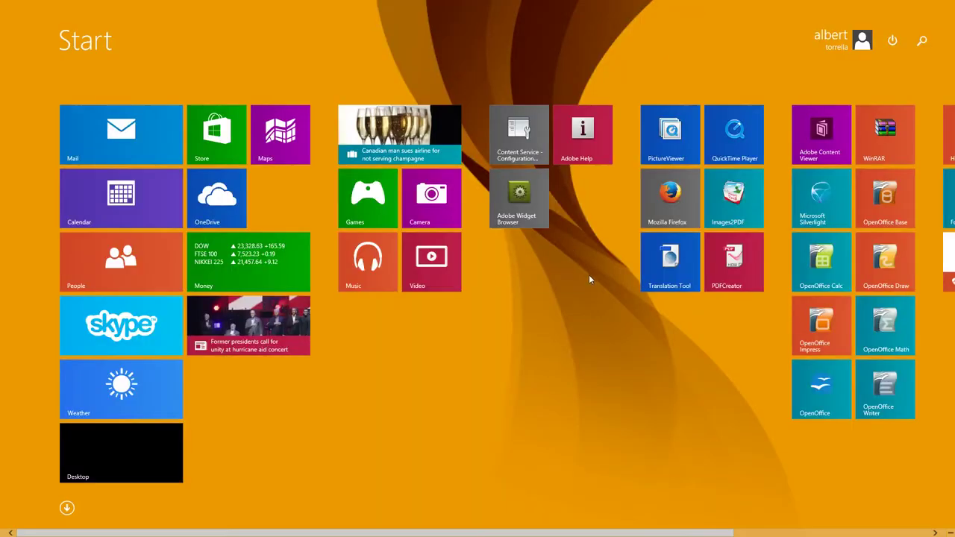
left_click(127, 451)
middle_click_drag(629, 282, 635, 274, "alt")
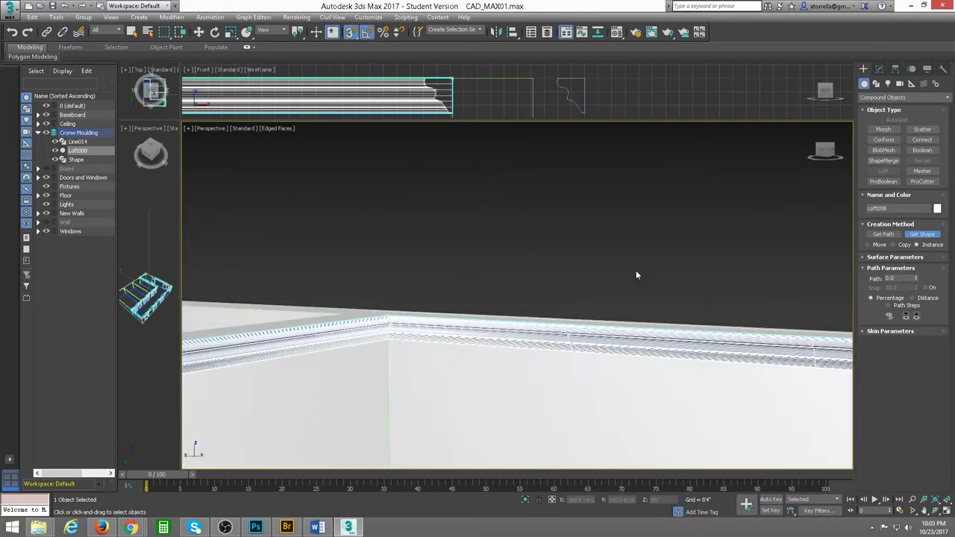
middle_click_drag(589, 330, 597, 314, "alt")
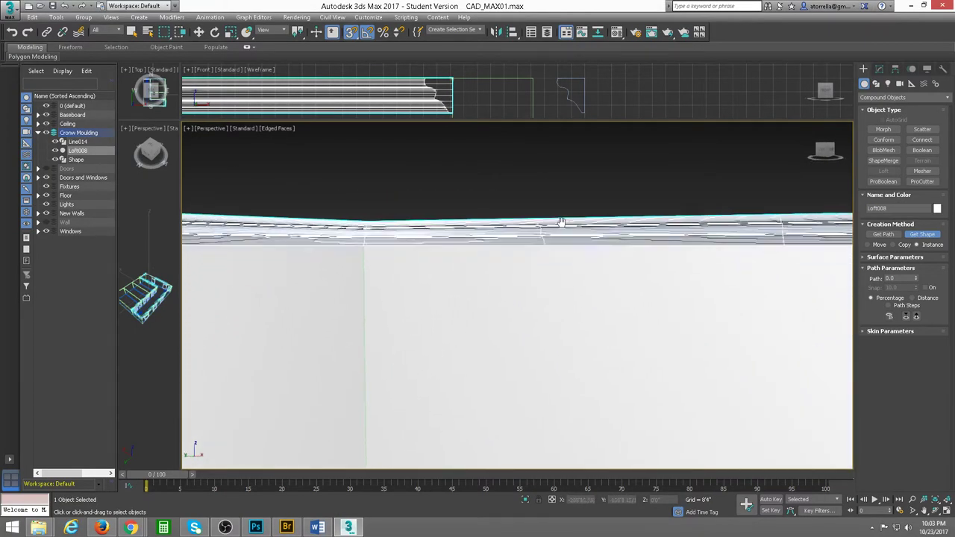
Step: Set the loft's skin to path steps 0, shape steps 3, with Optimize Shapes on
left_click(864, 333)
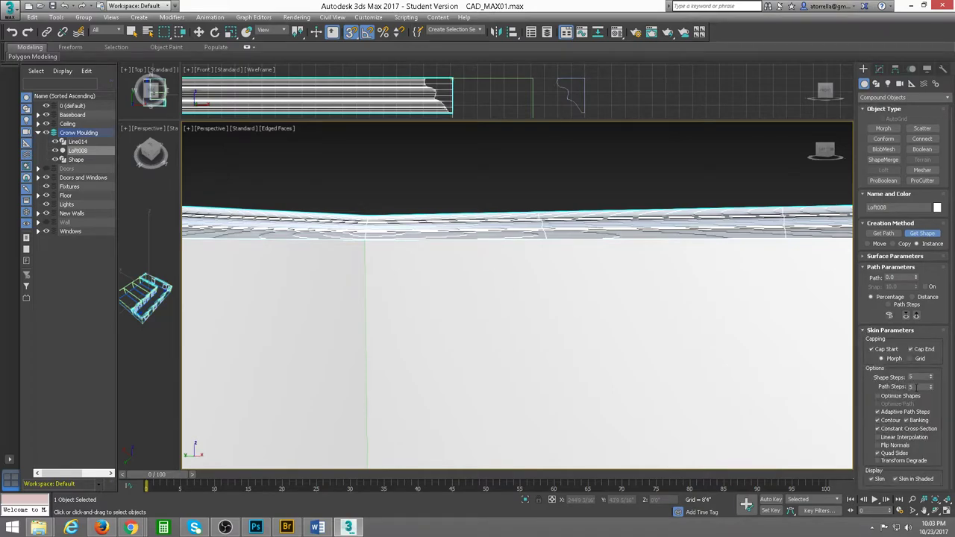
left_click_drag(932, 391, 933, 416)
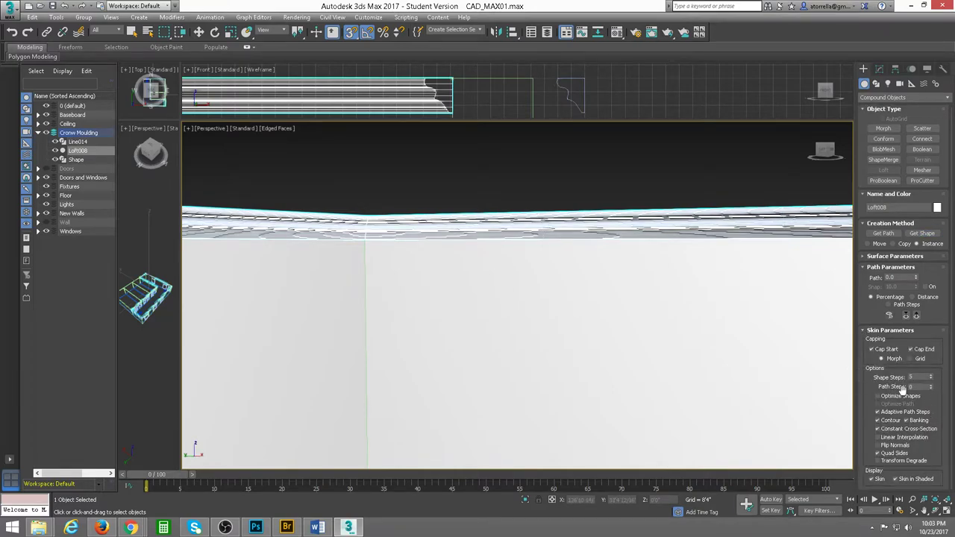
left_click(932, 381)
left_click(932, 380)
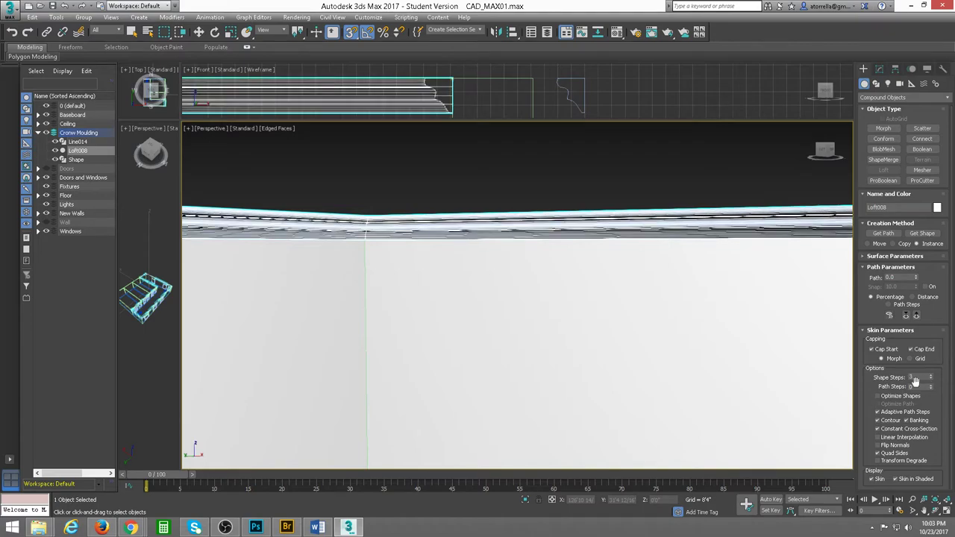
left_click(878, 396)
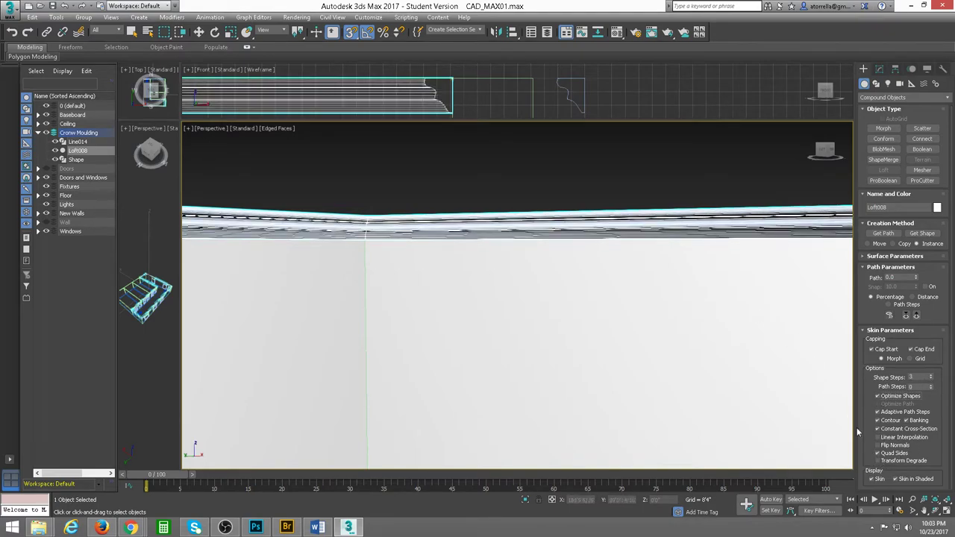
Step: Frame the rooms from an elevated angle and activate the spline Line tool
scroll(685, 280, "up", 2)
scroll(612, 291, "down", 5)
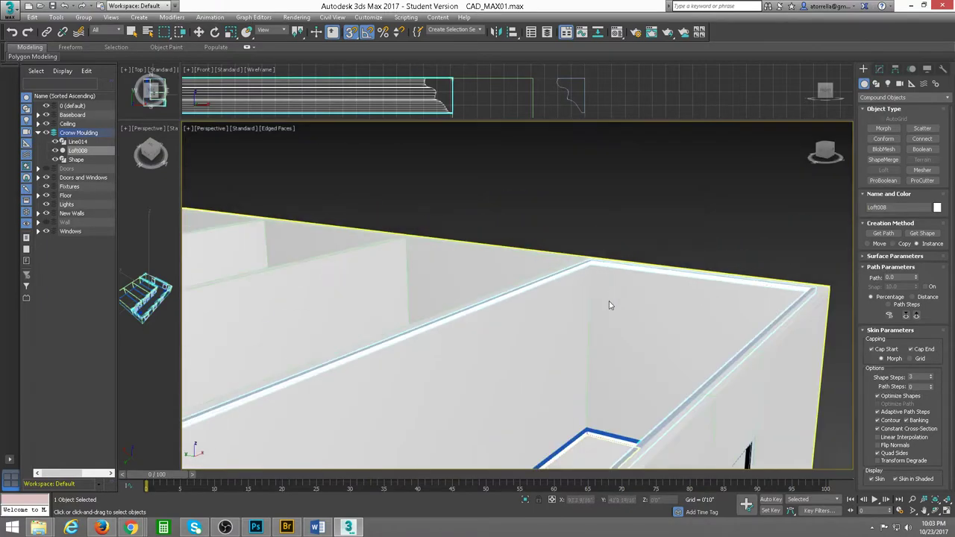
middle_click_drag(607, 301, 638, 318)
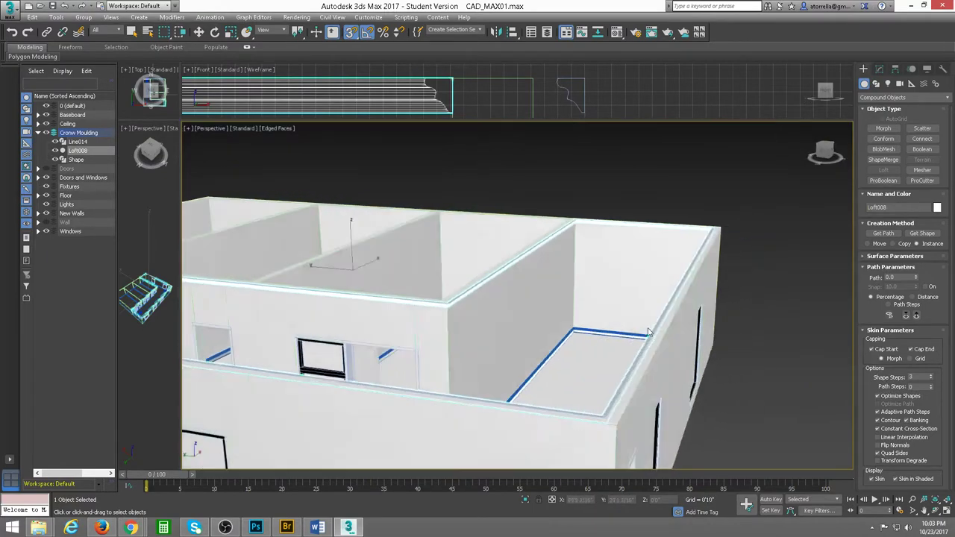
scroll(673, 345, "up", 2)
mouse_move(673, 345)
middle_mouse_down("alt")
mouse_move(704, 331)
mouse_move(740, 335)
mouse_move(733, 341)
middle_mouse_up("alt")
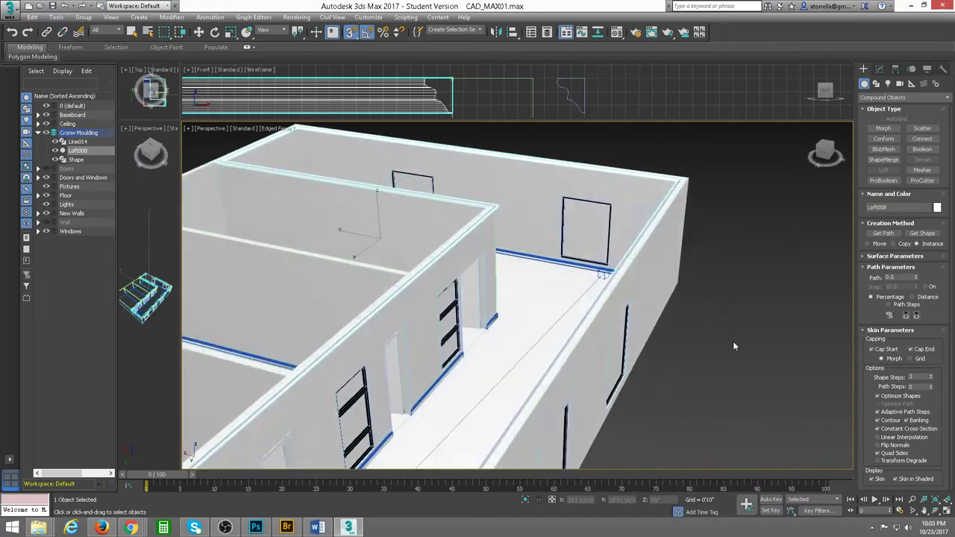
scroll(660, 379, "up", 3)
scroll(661, 380, "down", 3)
mouse_move(605, 373)
middle_mouse_down("alt")
mouse_move(619, 277)
mouse_move(634, 294)
mouse_move(665, 303)
middle_mouse_up("alt")
scroll(667, 304, "down", 4)
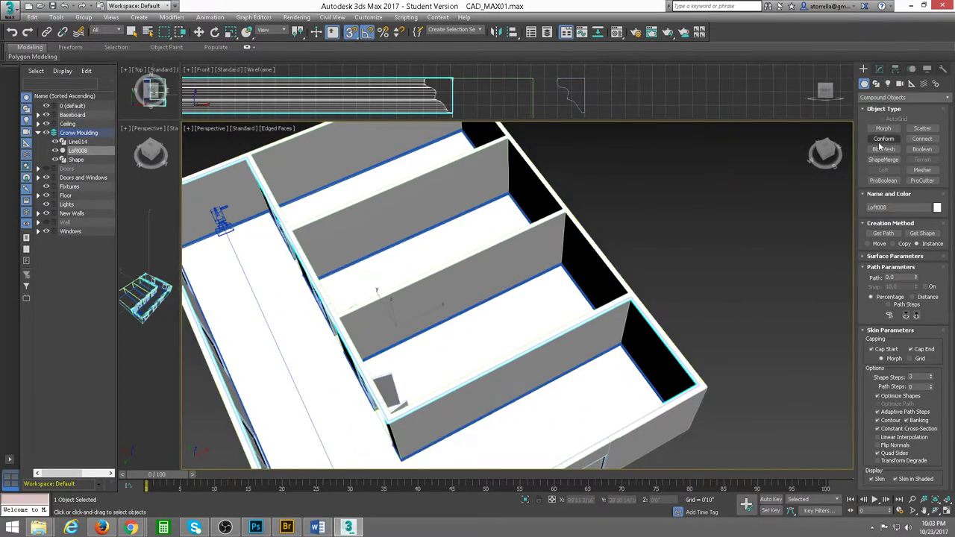
left_click(876, 84)
left_click(885, 138)
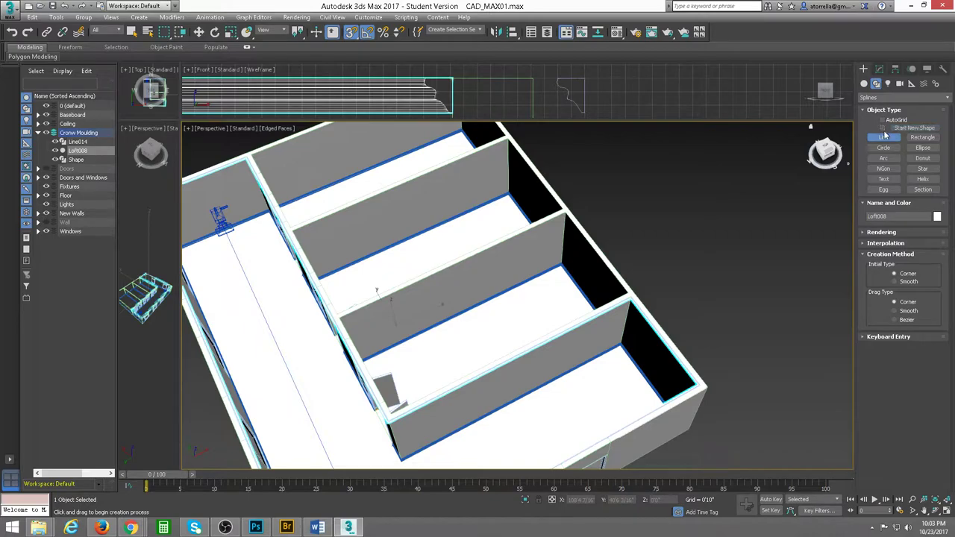
middle_click_drag(356, 314, 325, 294)
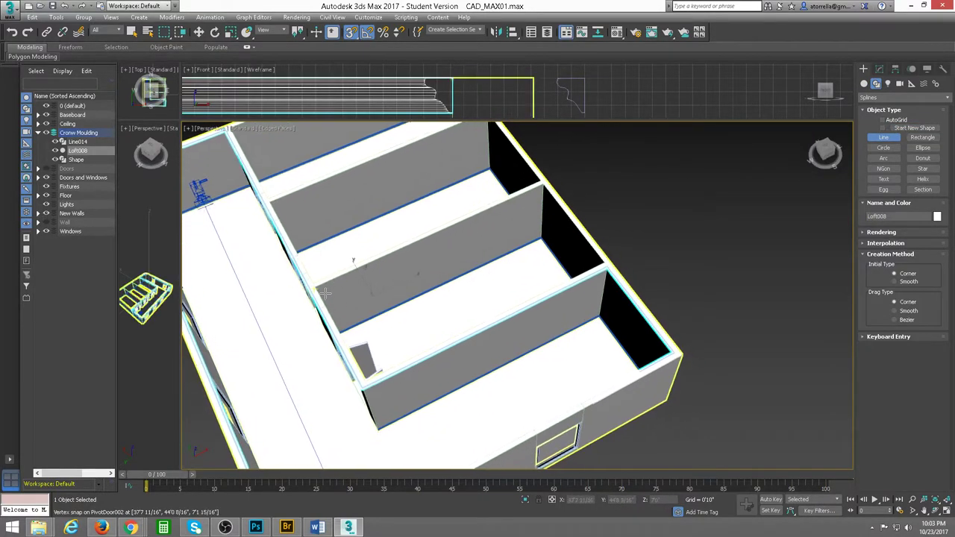
Step: Start Line015 at a wall corner and place a second point along the wall top
scroll(317, 291, "up", 3)
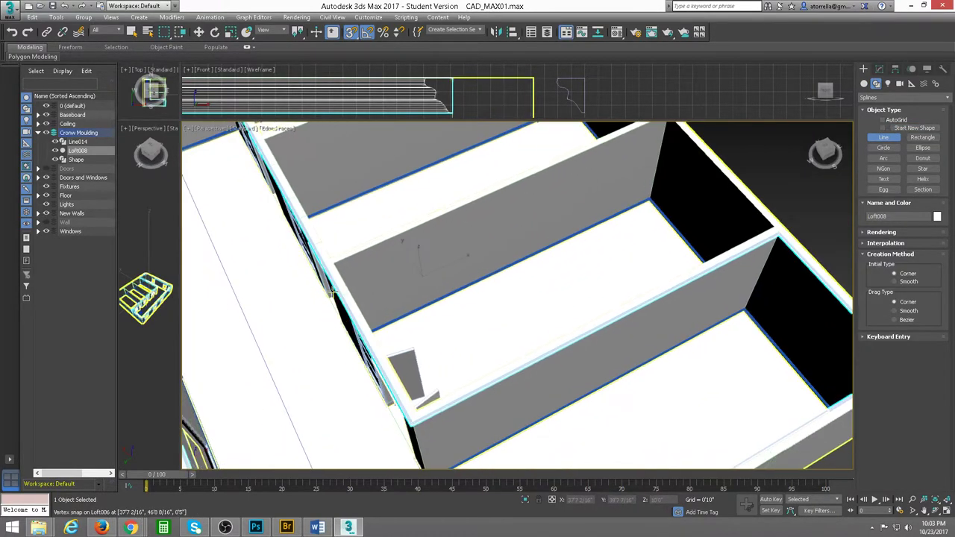
middle_click_drag(343, 271, 333, 291)
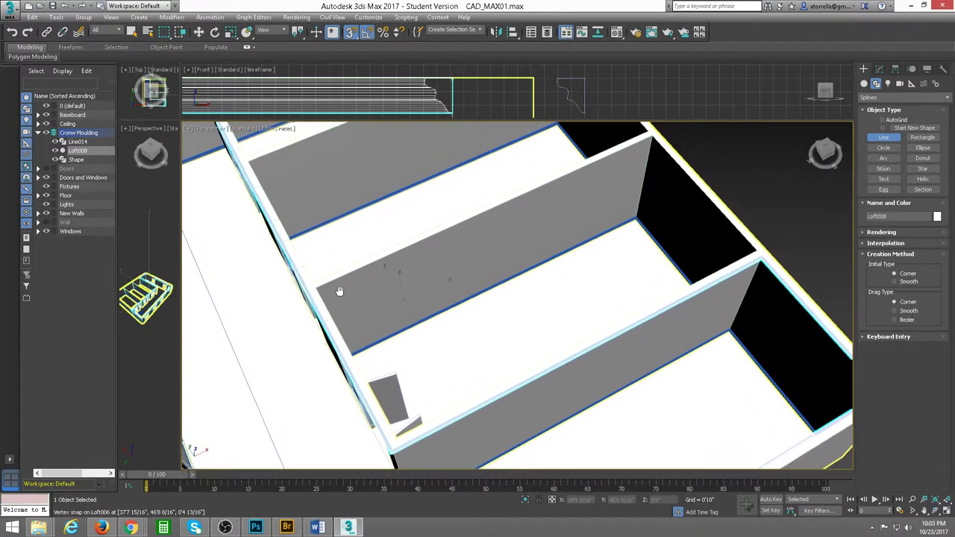
left_click(315, 290)
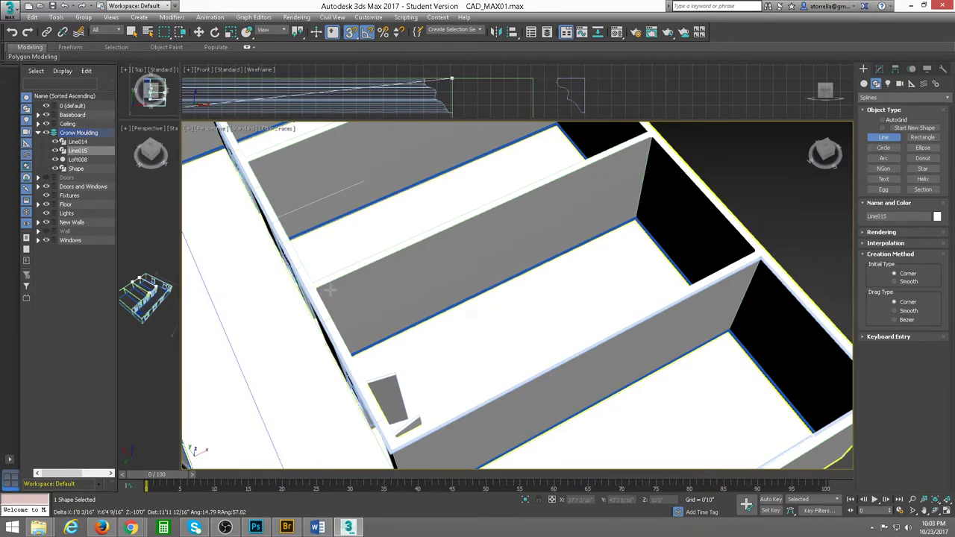
mouse_move(315, 289)
middle_mouse_down("alt")
mouse_move(408, 293)
mouse_move(422, 192)
middle_mouse_up("alt")
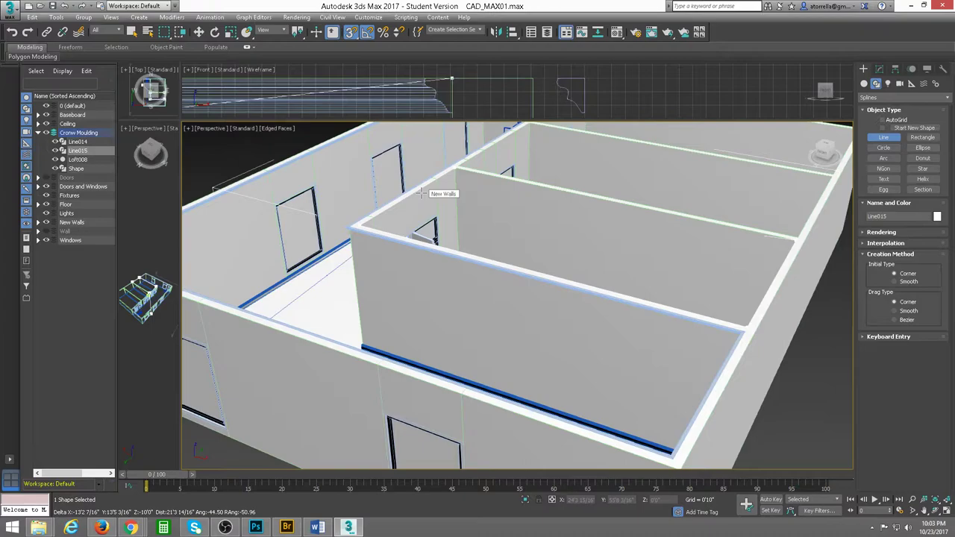
left_click(468, 194)
scroll(468, 195, "up", 3)
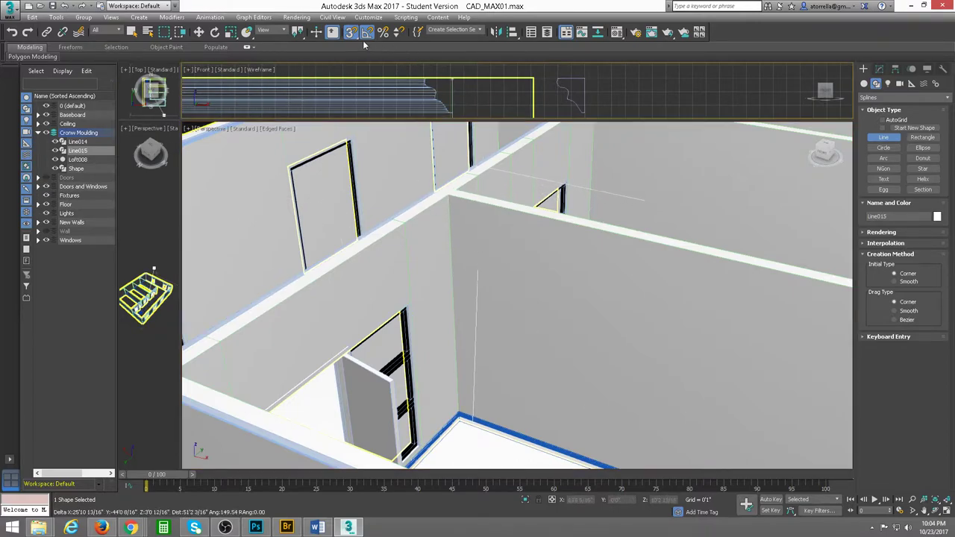
Step: Undo the unfinished Line015 and check vertex snapping in the snap settings
key("ctrl+z")
key("ctrl+z")
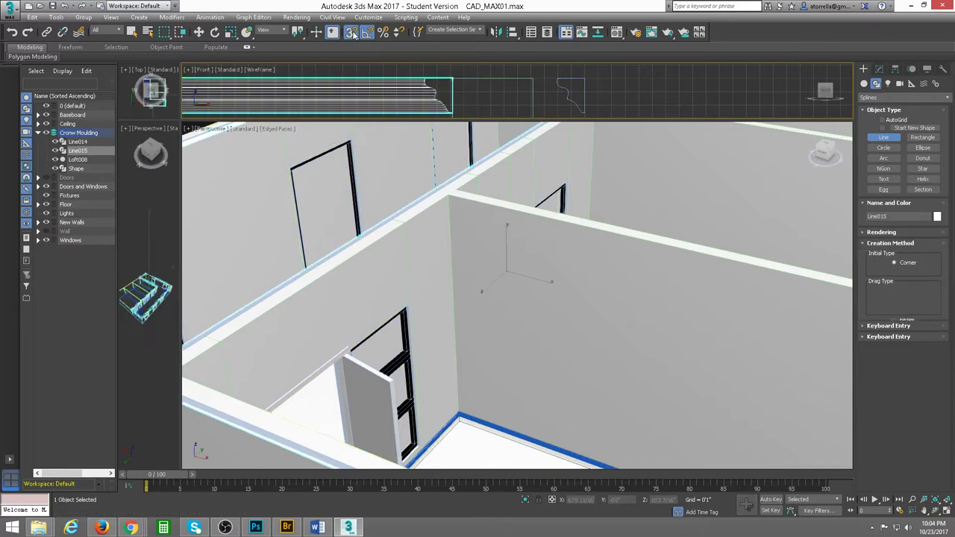
key("ctrl+z")
right_click(352, 34)
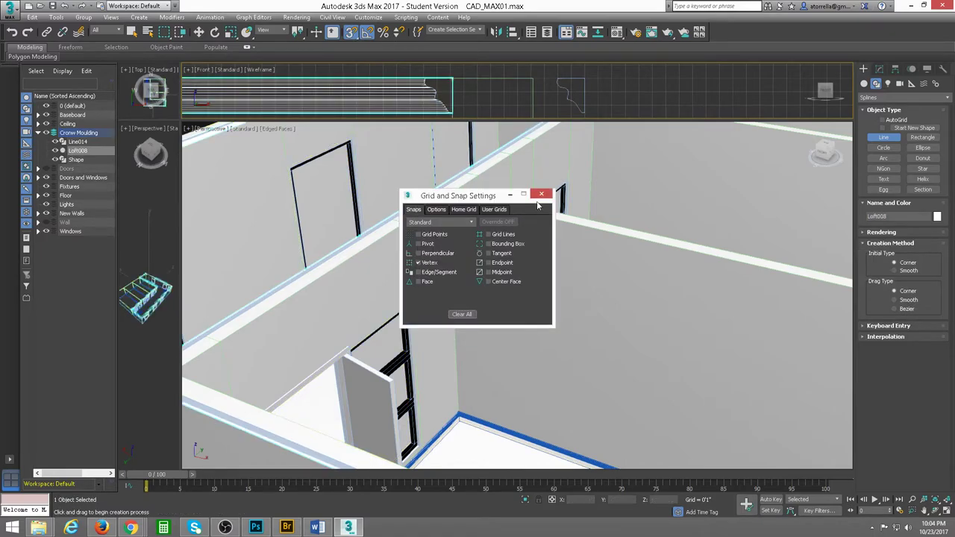
left_click(541, 194)
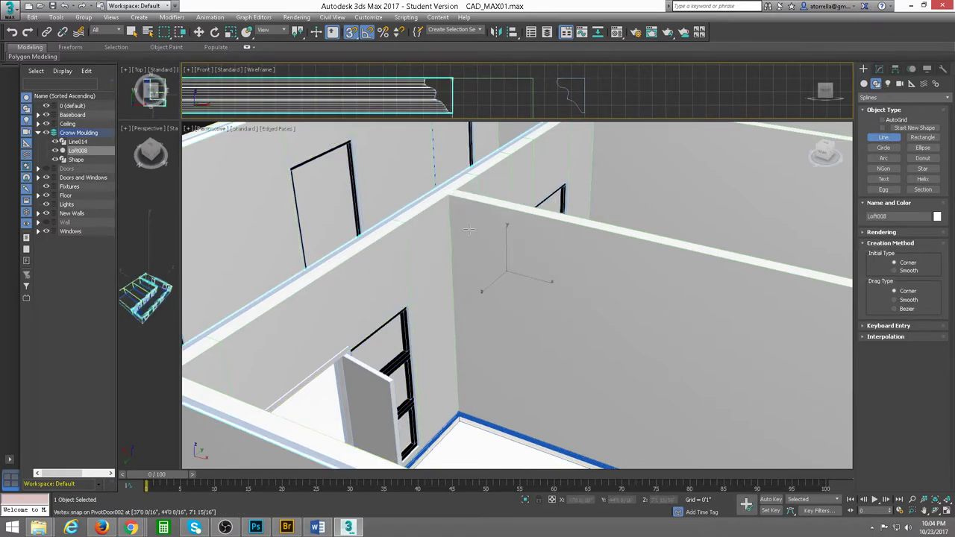
Step: Reframe the view around the rooms and restart Line drawing over an interior wall corner
scroll(457, 200, "up", 2)
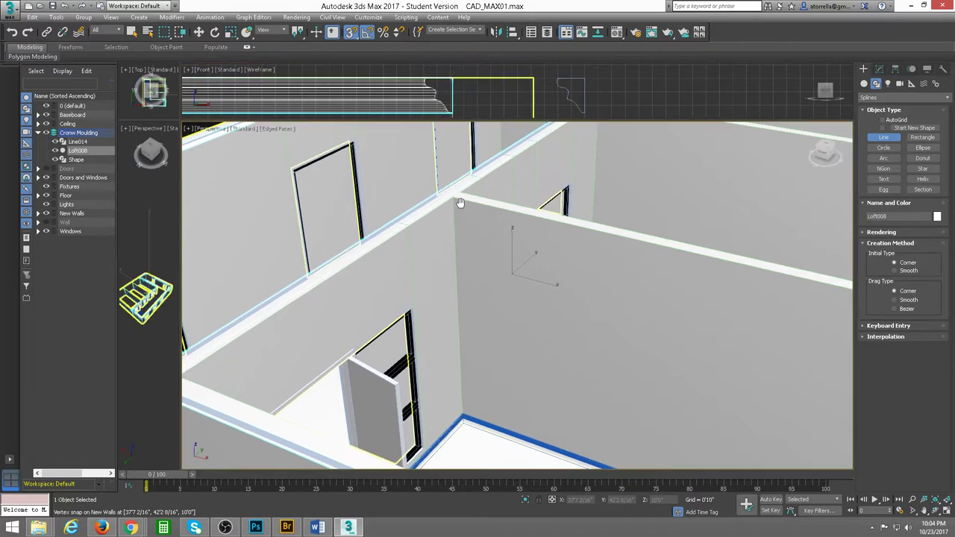
scroll(459, 207, "up", 3)
scroll(518, 245, "up", 2)
scroll(531, 259, "up", 2)
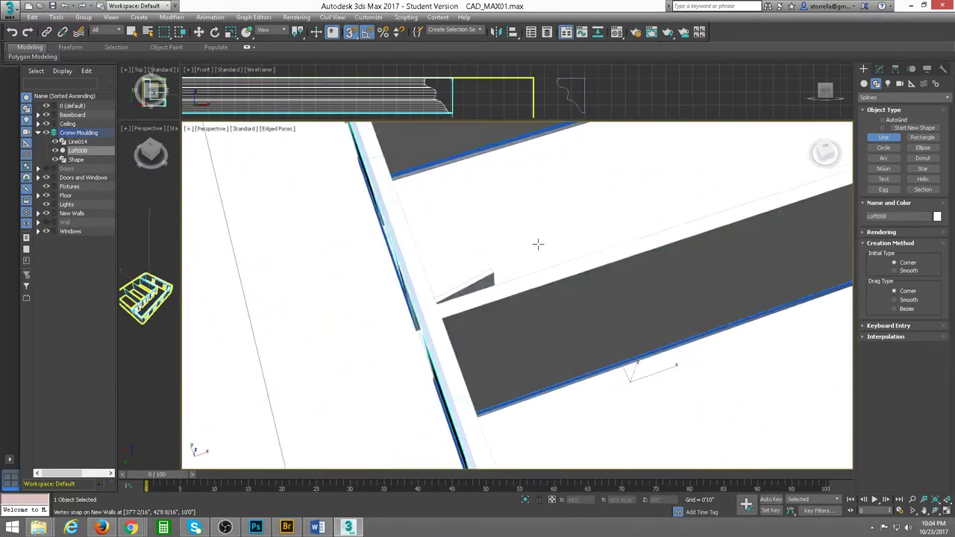
scroll(537, 245, "up", 2)
scroll(587, 235, "up", 2)
key("w")
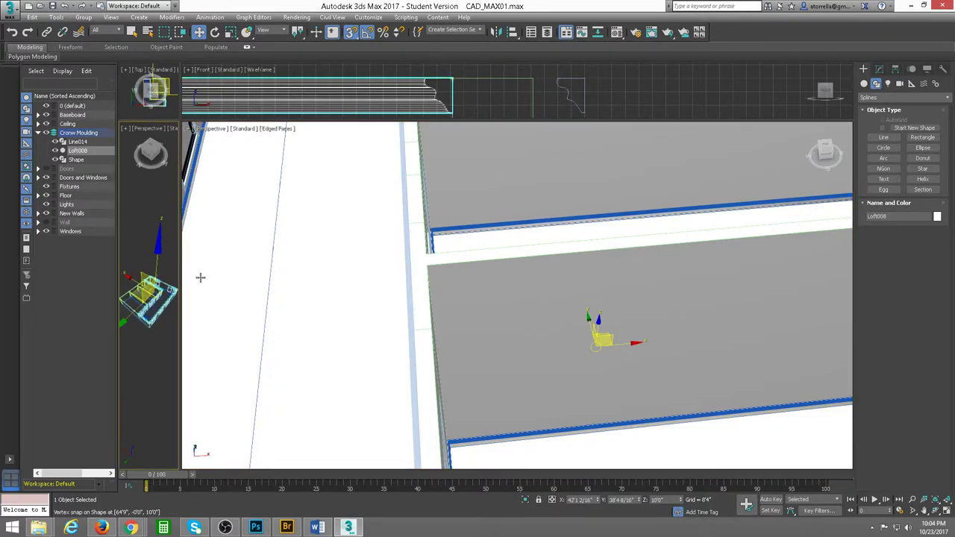
middle_click_drag(512, 353, 518, 376)
scroll(423, 277, "down", 2)
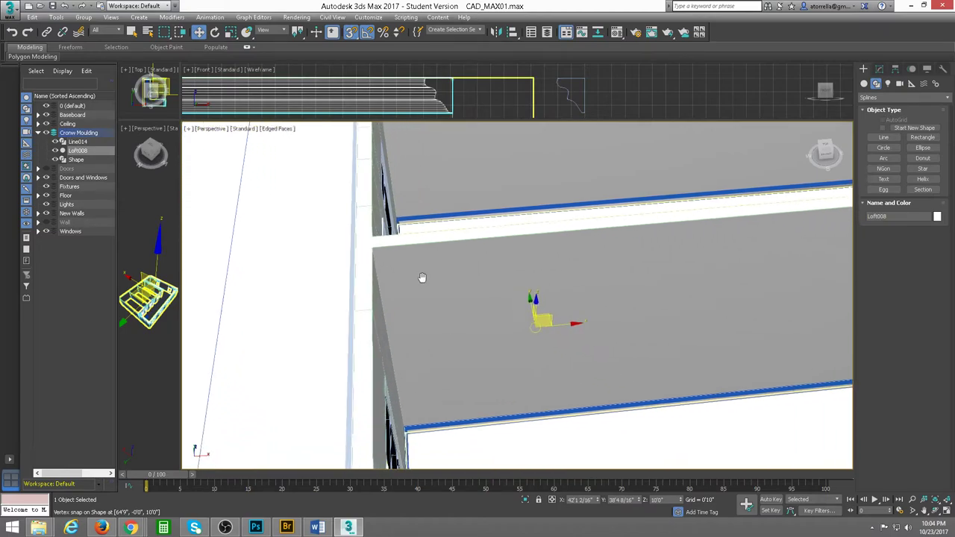
scroll(433, 284, "down", 5)
scroll(446, 292, "down", 2)
mouse_move(445, 291)
middle_mouse_down("alt")
mouse_move(403, 281)
mouse_move(471, 301)
mouse_move(839, 174)
middle_mouse_up("alt")
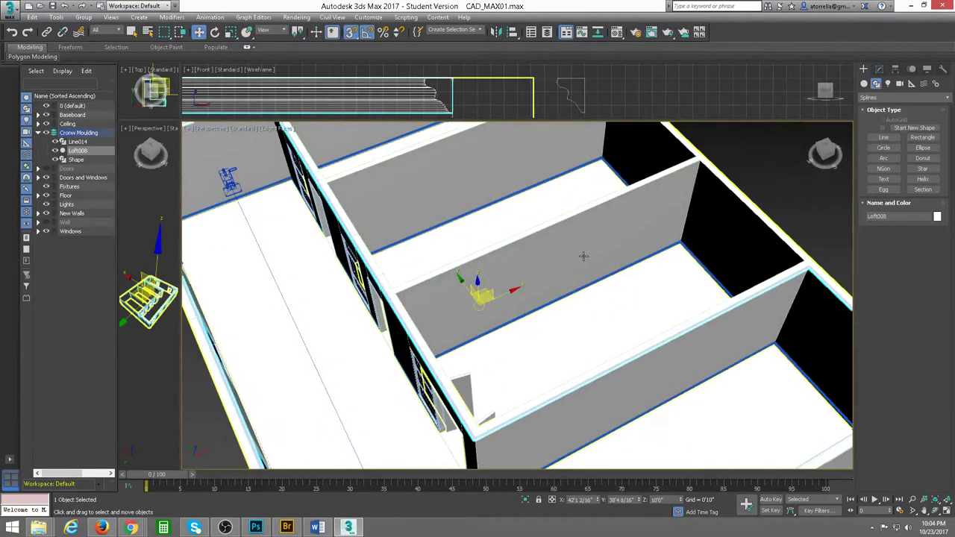
left_click(884, 138)
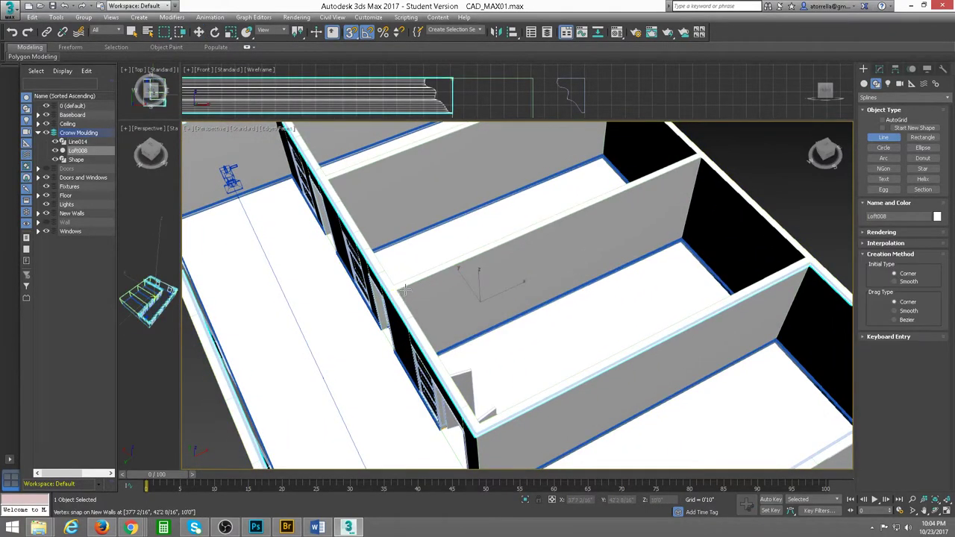
scroll(415, 286, "up", 3)
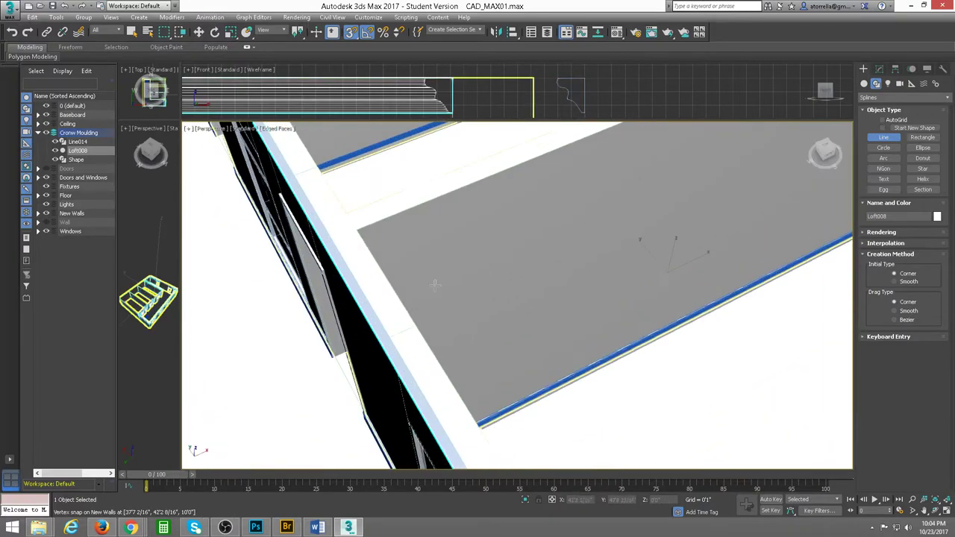
scroll(373, 269, "up", 2)
scroll(336, 249, "up", 2)
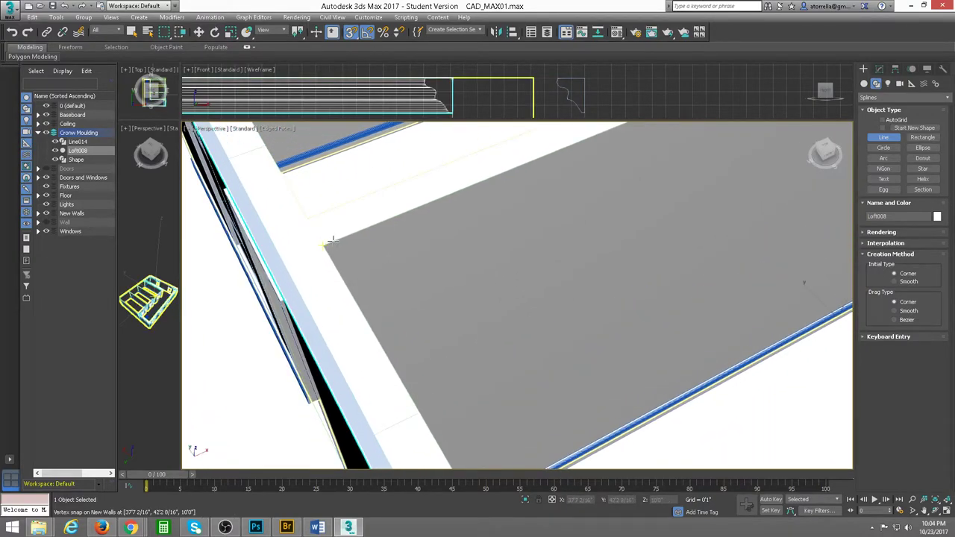
Step: Browse the Perspective viewport's shading, viewpoint and display style menus
left_click(242, 129)
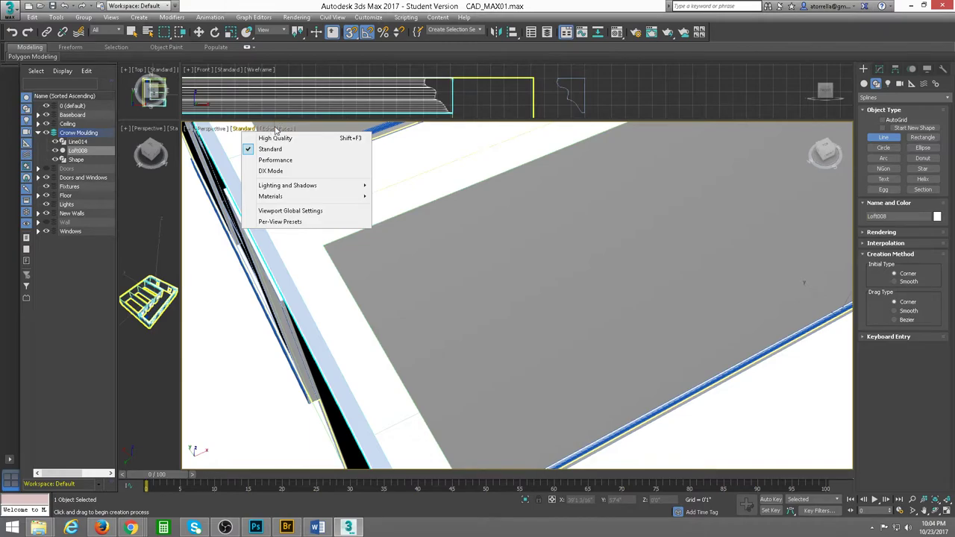
left_click(242, 132)
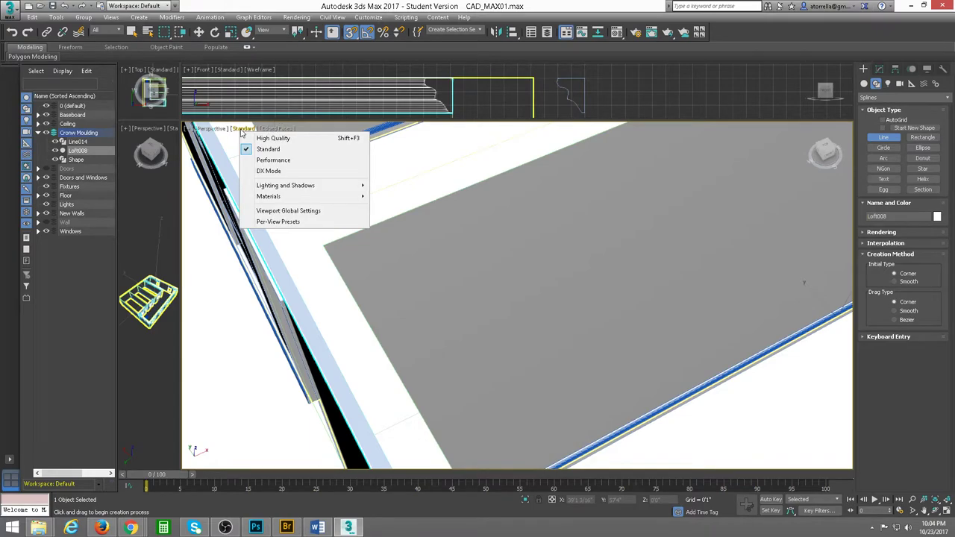
left_click(219, 132)
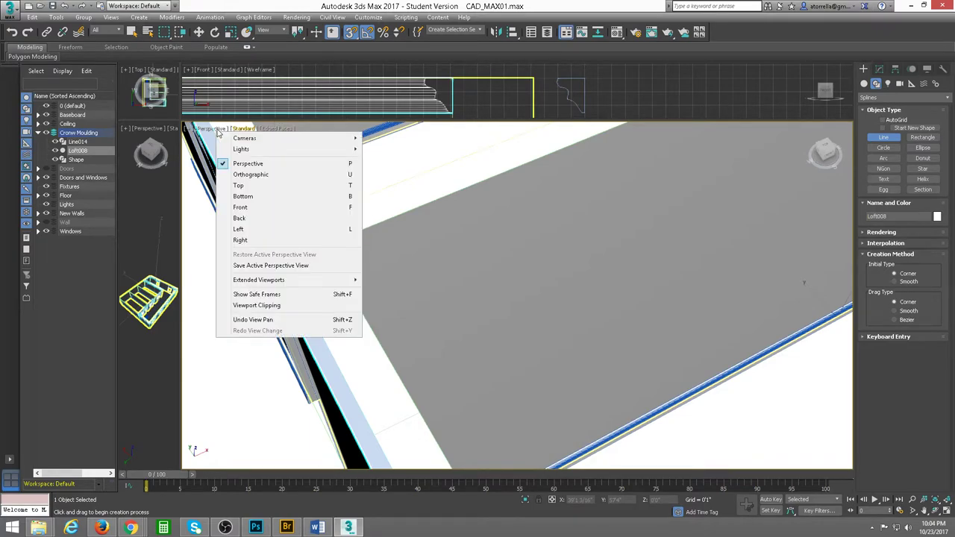
left_click(246, 132)
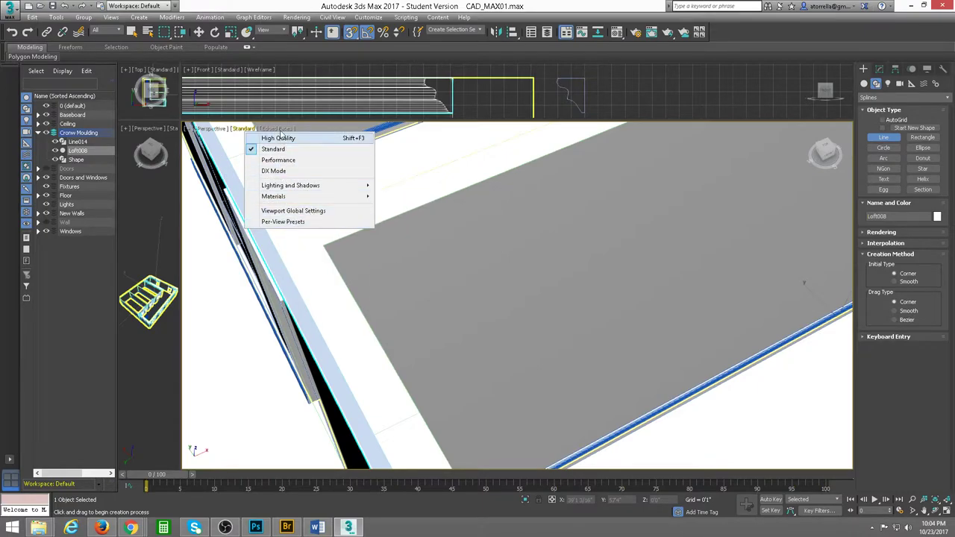
left_click(280, 128)
left_click(281, 130)
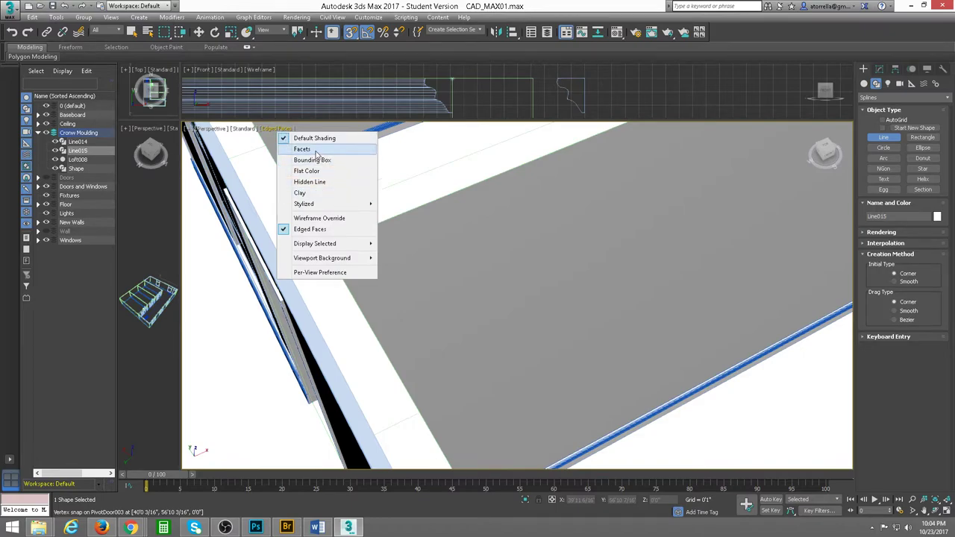
Step: Undo the accidental line and restore the four-viewport layout
key("ctrl+z")
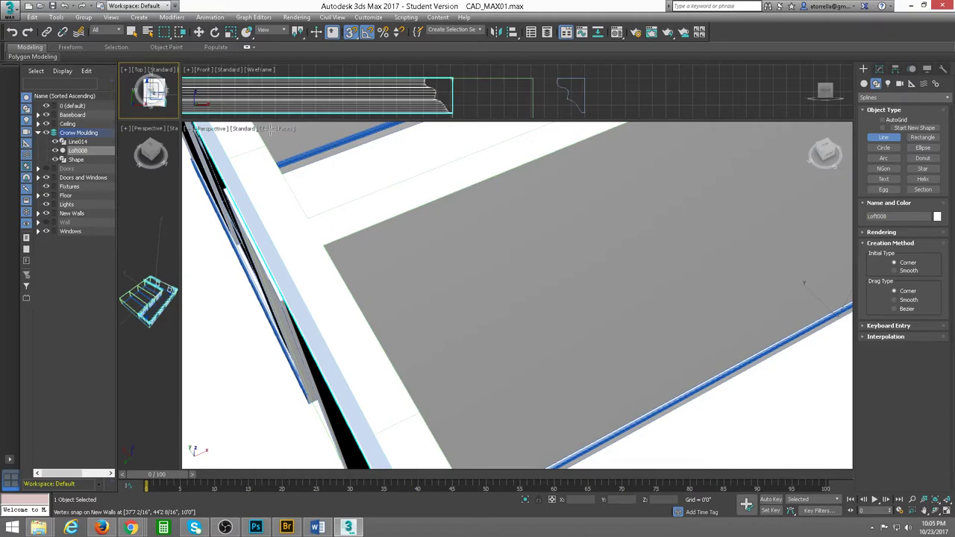
scroll(273, 187, "down", 1)
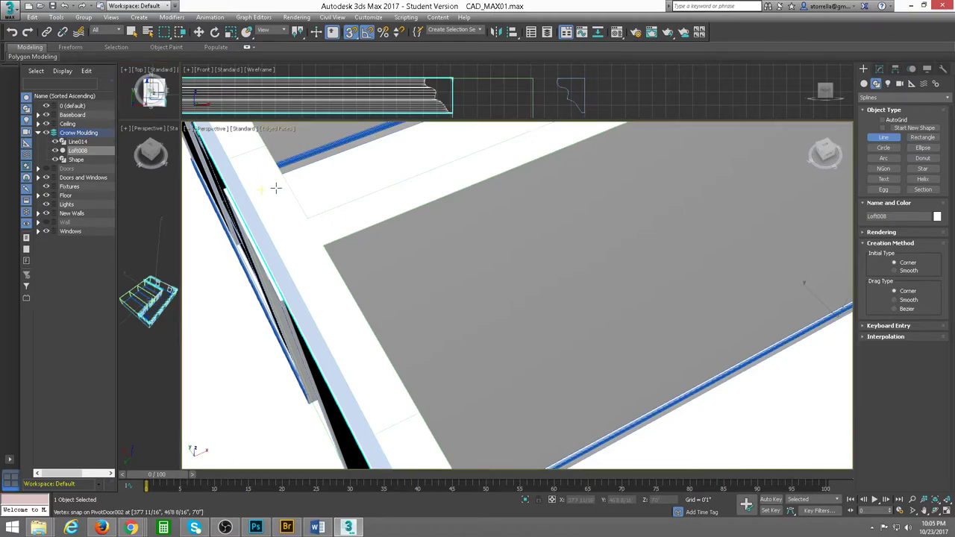
scroll(241, 154, "up", 2)
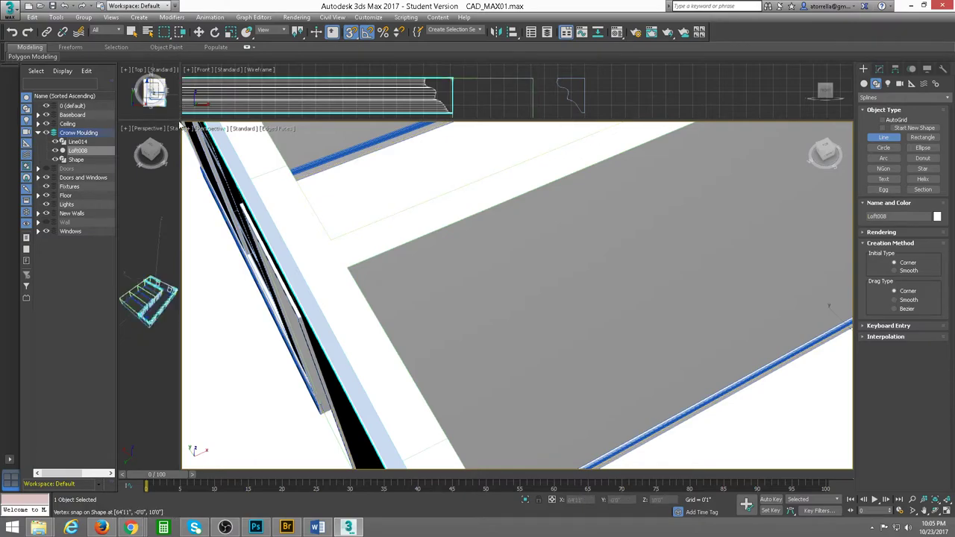
mouse_move(180, 123)
left_mouse_down()
mouse_move(406, 202)
mouse_move(401, 248)
left_mouse_up()
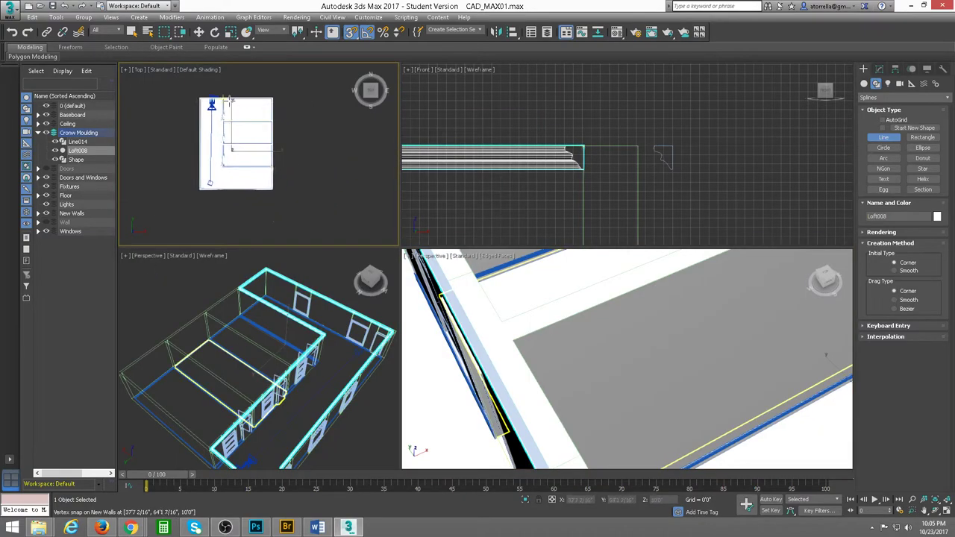
Step: Switch the Top view to wireframe and enlarge the Perspective viewport
left_click(194, 69)
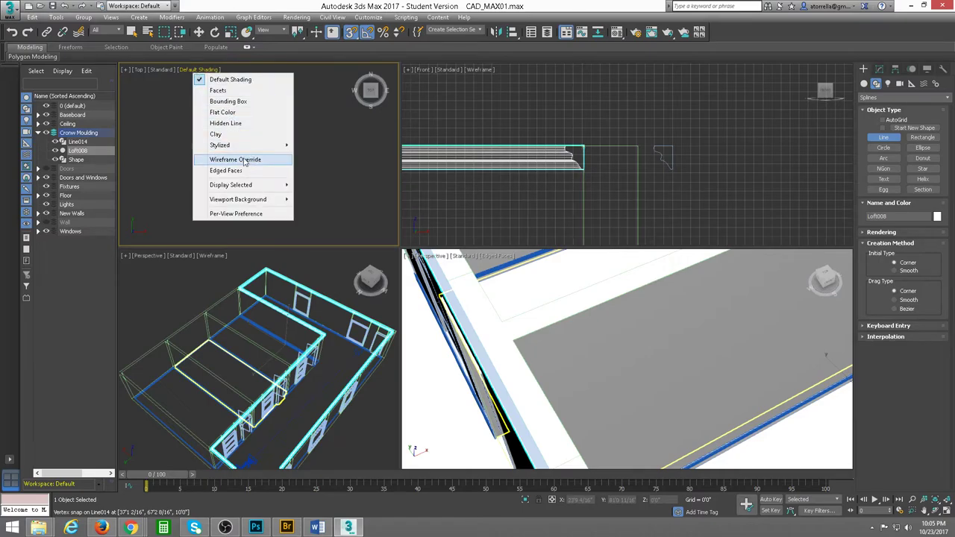
left_click(252, 159)
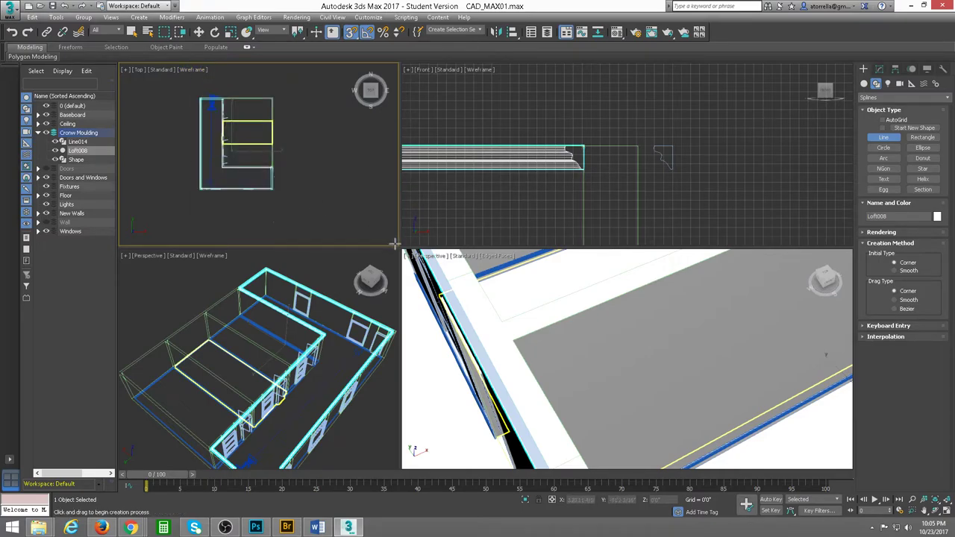
left_click_drag(396, 243, 225, 134)
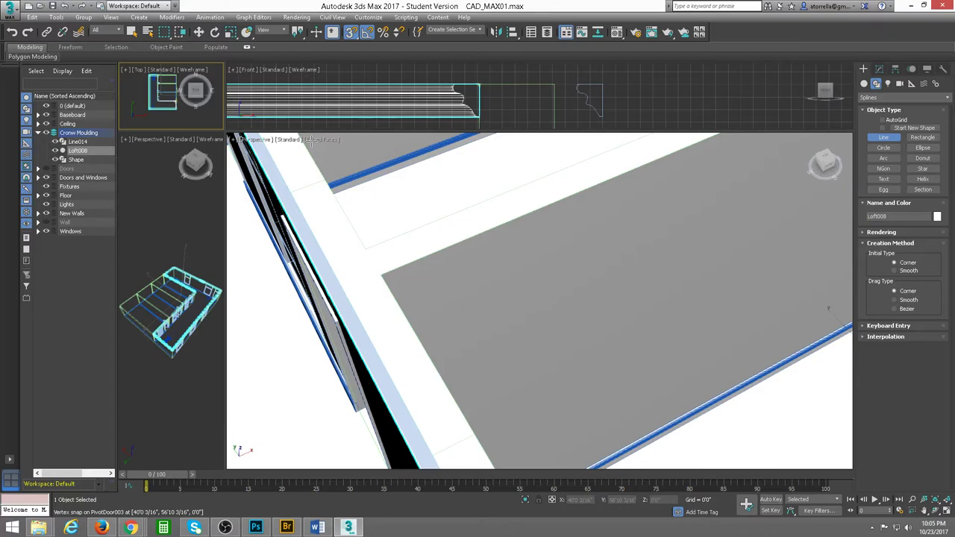
left_click(302, 142)
Step: Set the Perspective view to wireframe and frame the room corner with the moulding
left_click(296, 139)
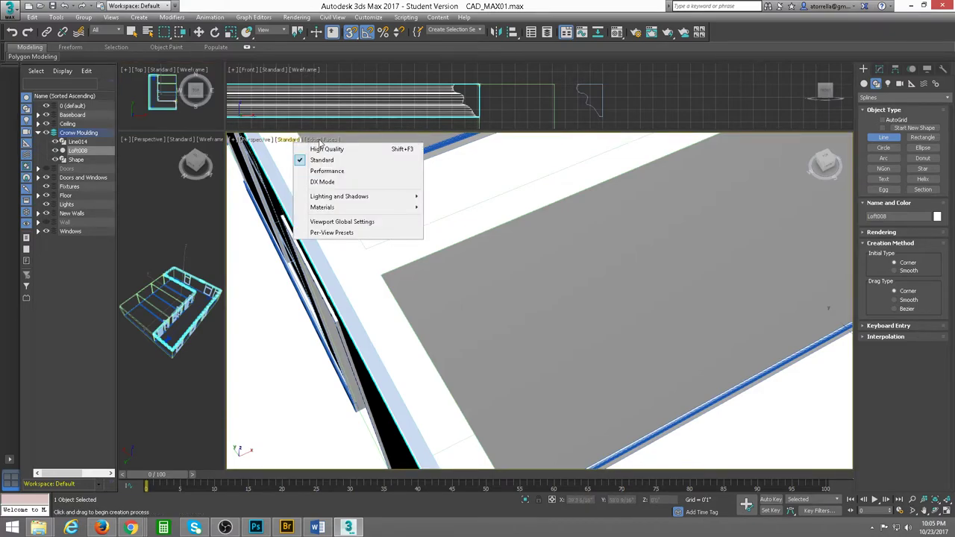
left_click(321, 141)
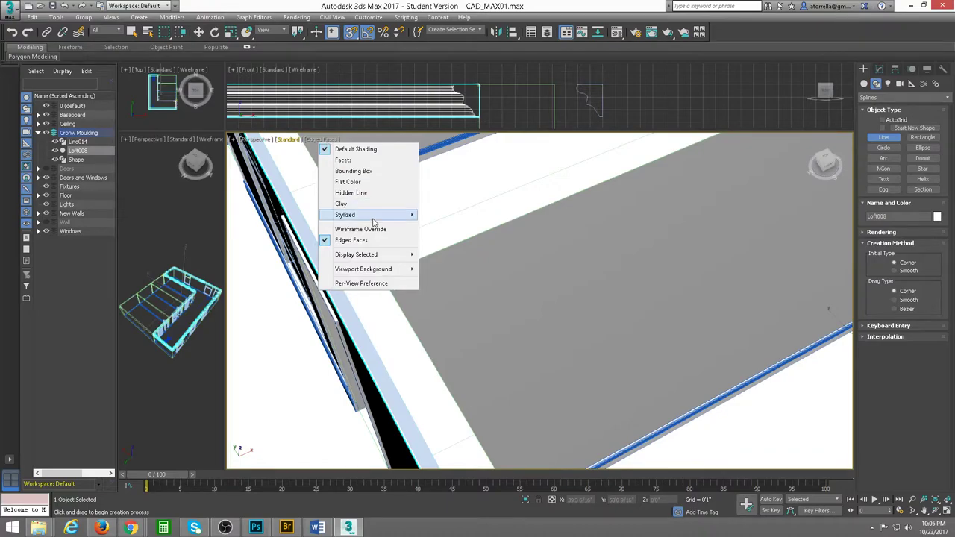
left_click(340, 230)
middle_click_drag(453, 235, 503, 217)
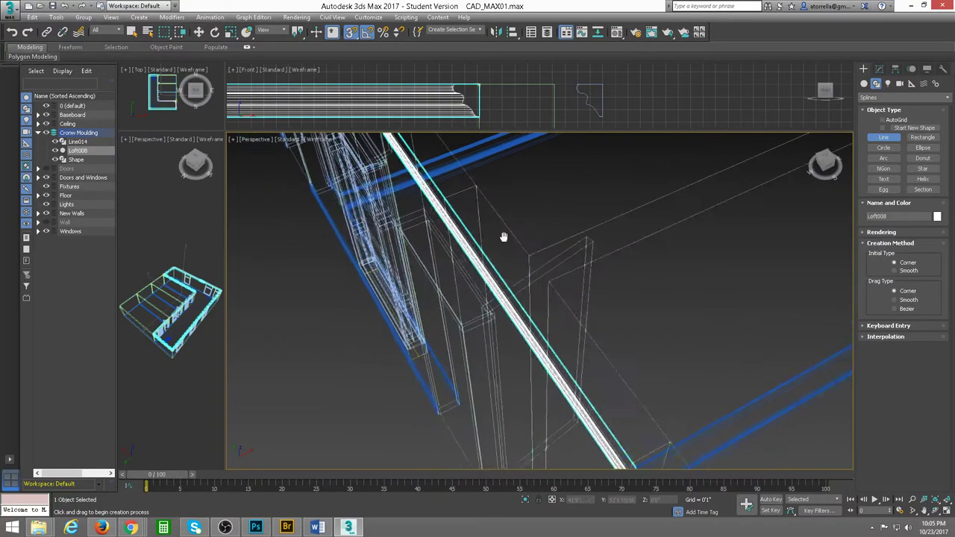
scroll(512, 228, "down", 2)
scroll(521, 238, "down", 2)
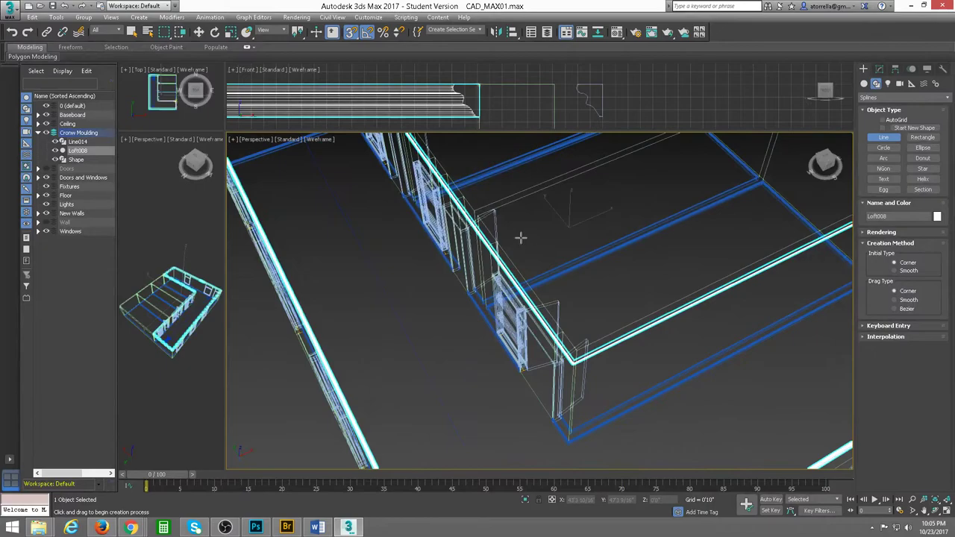
Step: Trace a closed spline through the first room's four ceiling corners, answering Yes to Close spline
mouse_move(561, 255)
middle_mouse_down("alt")
mouse_move(550, 264)
mouse_move(516, 258)
mouse_move(553, 269)
mouse_move(496, 269)
mouse_move(453, 222)
mouse_move(443, 252)
mouse_move(482, 276)
mouse_move(504, 274)
middle_mouse_up("alt")
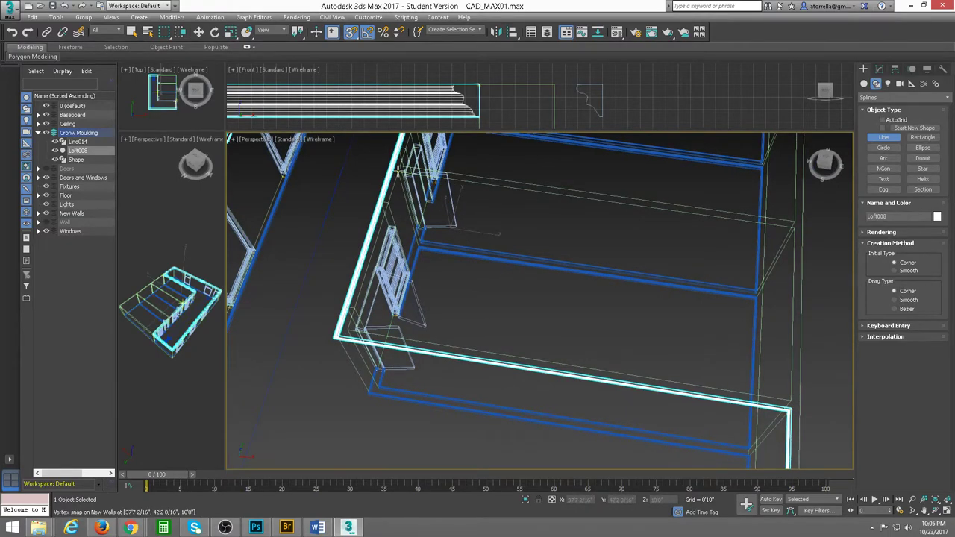
left_click(401, 171)
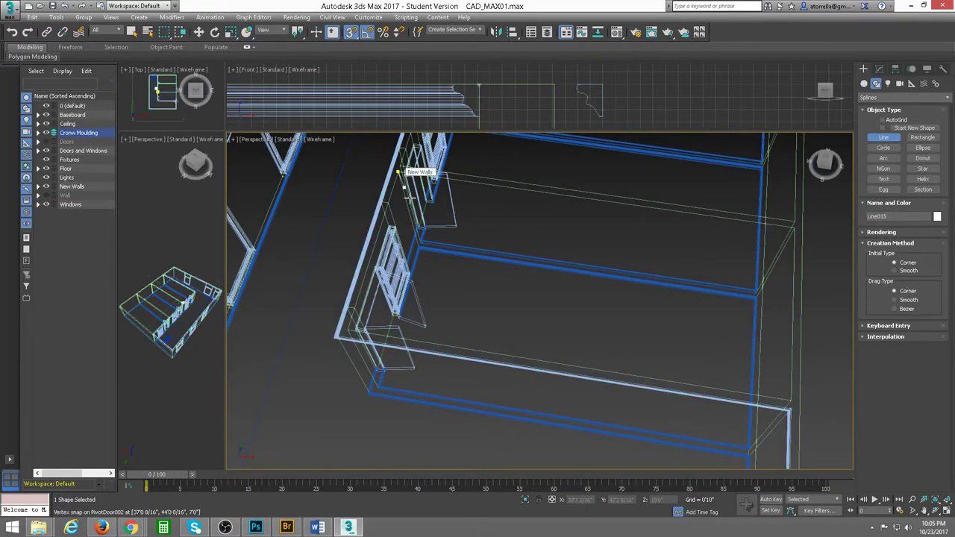
left_click(793, 228)
left_click(790, 401)
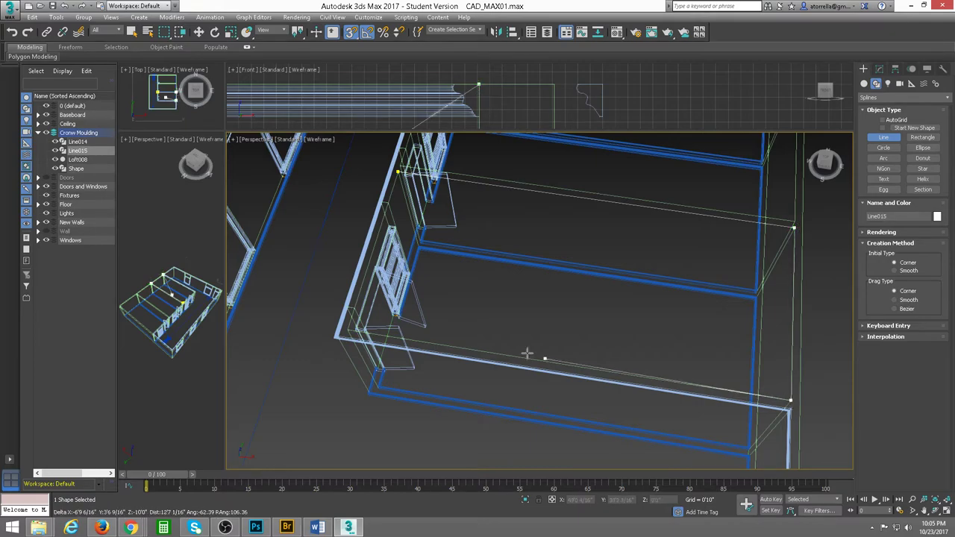
left_click(347, 330)
left_click(400, 171)
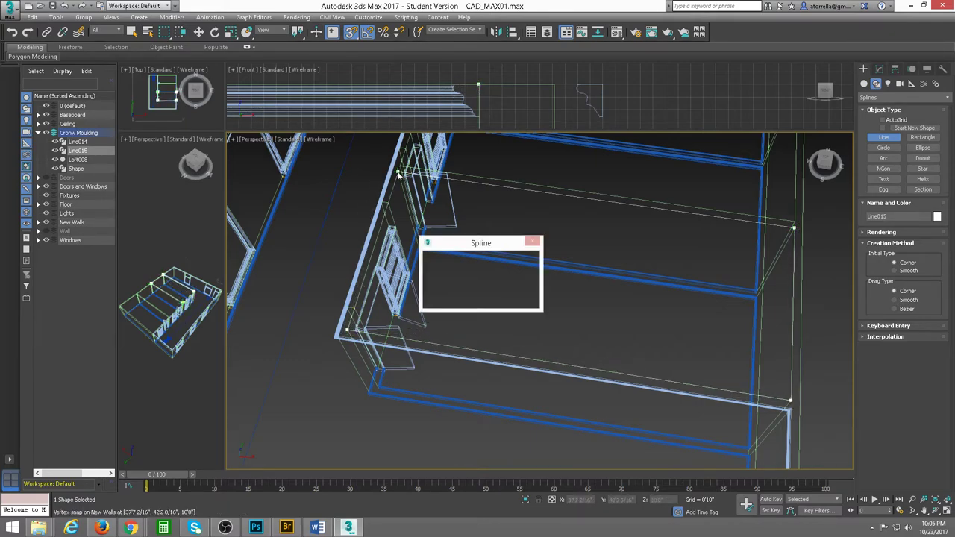
left_click(466, 297)
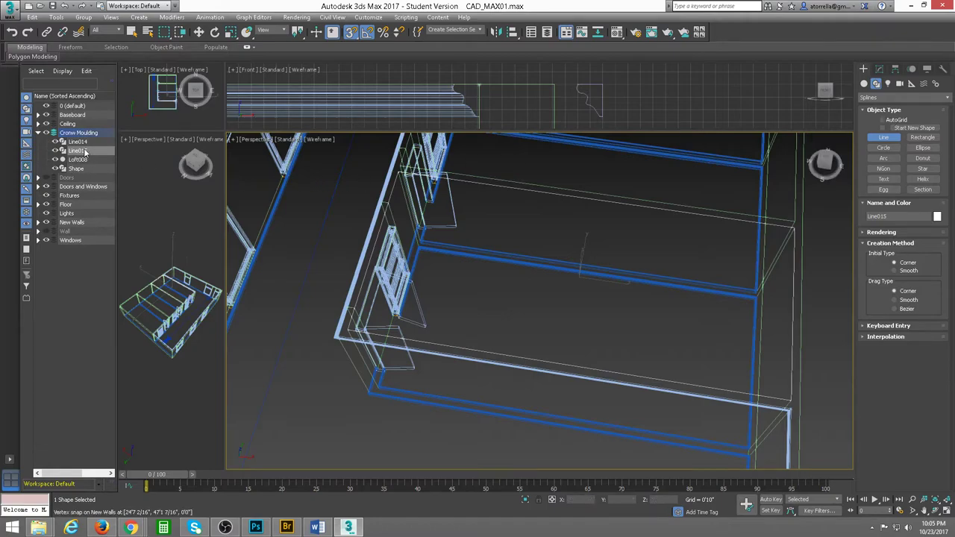
Step: Trace a closed three-corner ceiling spline in the next room
middle_click_drag(687, 231, 618, 360)
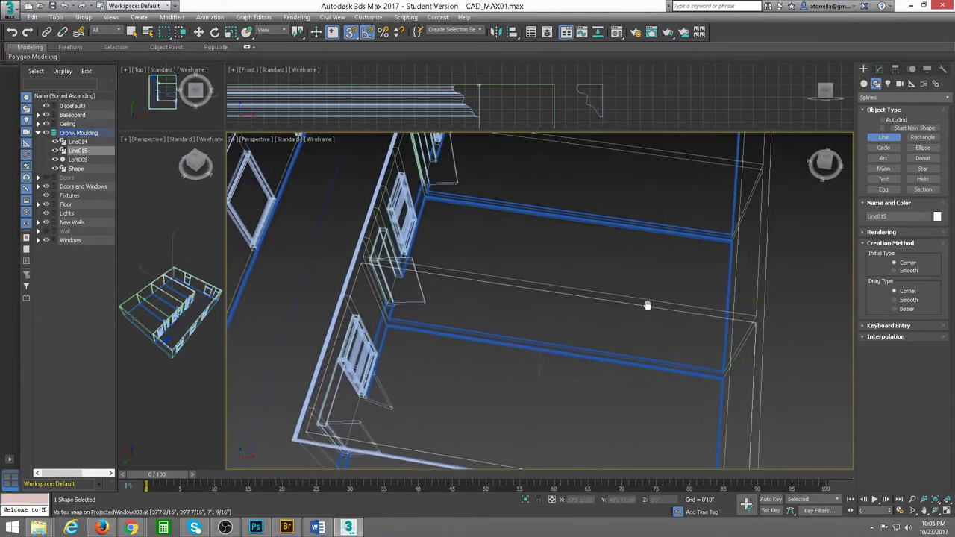
middle_click_drag(567, 271, 562, 294)
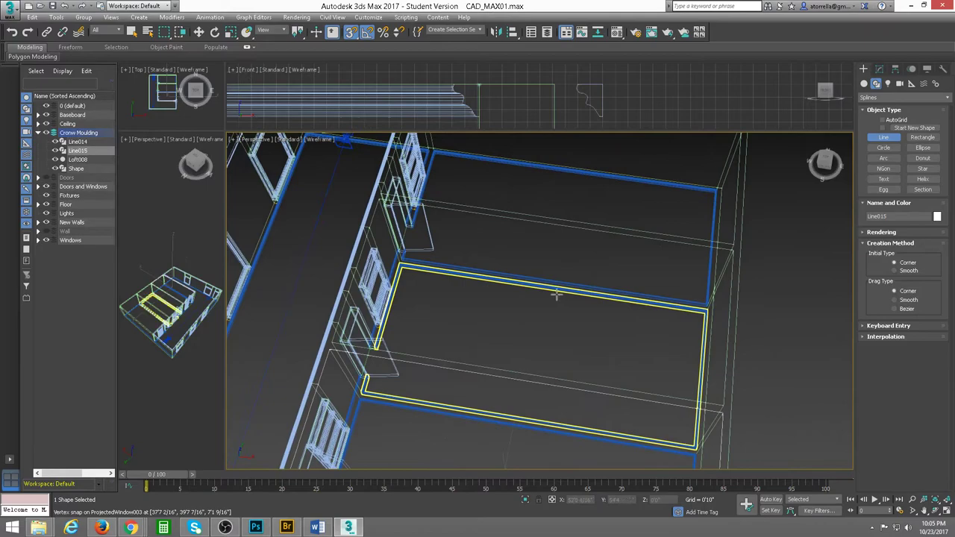
left_click(378, 198)
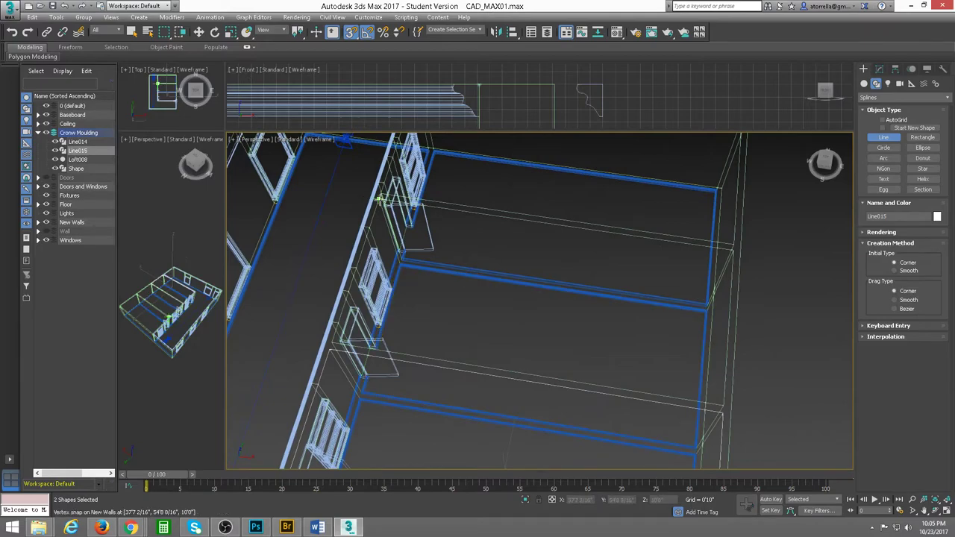
left_click(733, 251)
left_click(722, 406)
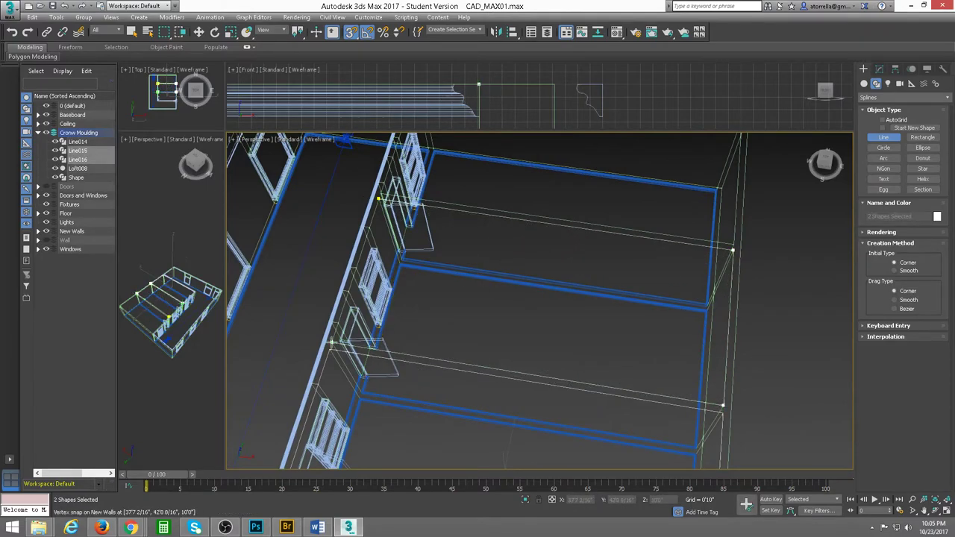
left_click(378, 198)
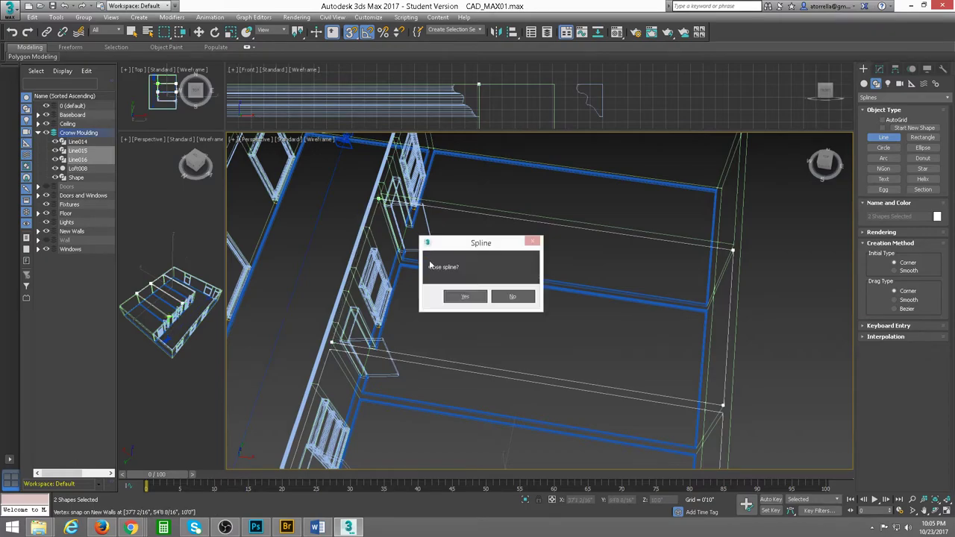
left_click(456, 297)
Step: Trace another closed three-corner ceiling spline in the following room
middle_click_drag(529, 220, 475, 310)
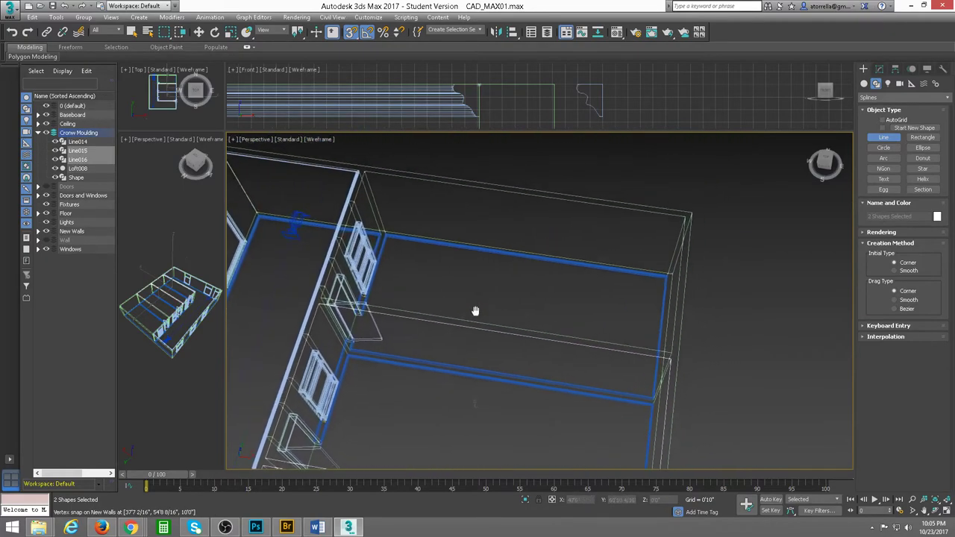
left_click(366, 172)
left_click(685, 217)
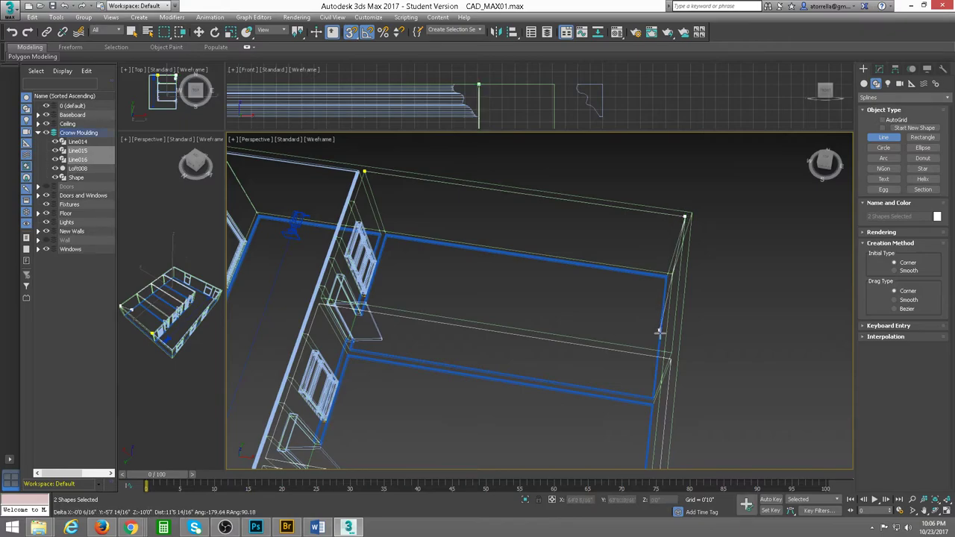
left_click(670, 352)
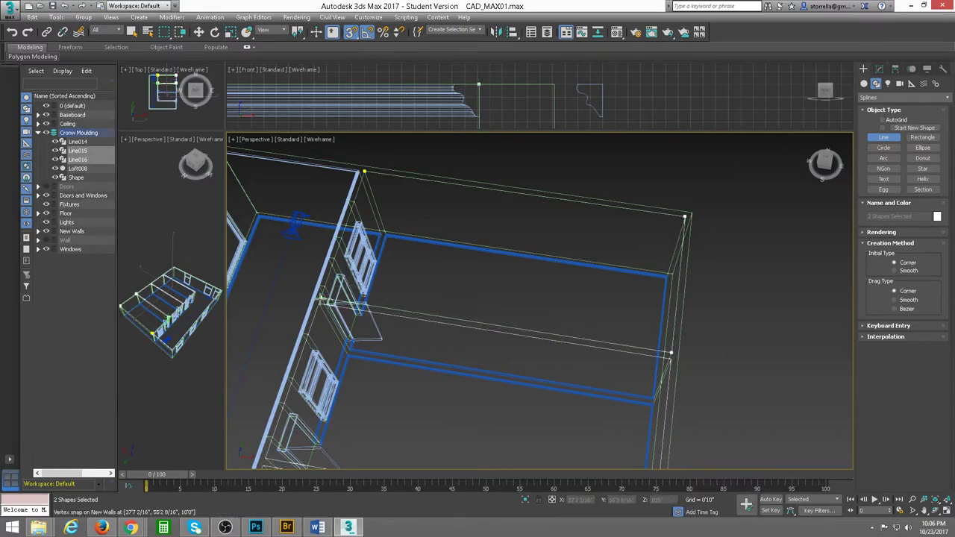
left_click(365, 172)
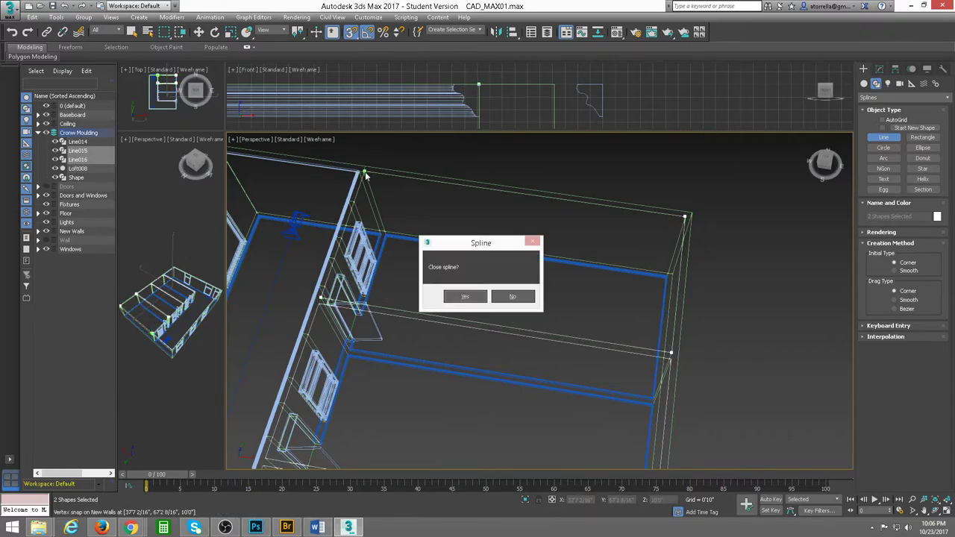
left_click(465, 298)
mouse_move(478, 318)
middle_mouse_down()
mouse_move(490, 257)
mouse_move(486, 271)
middle_mouse_up()
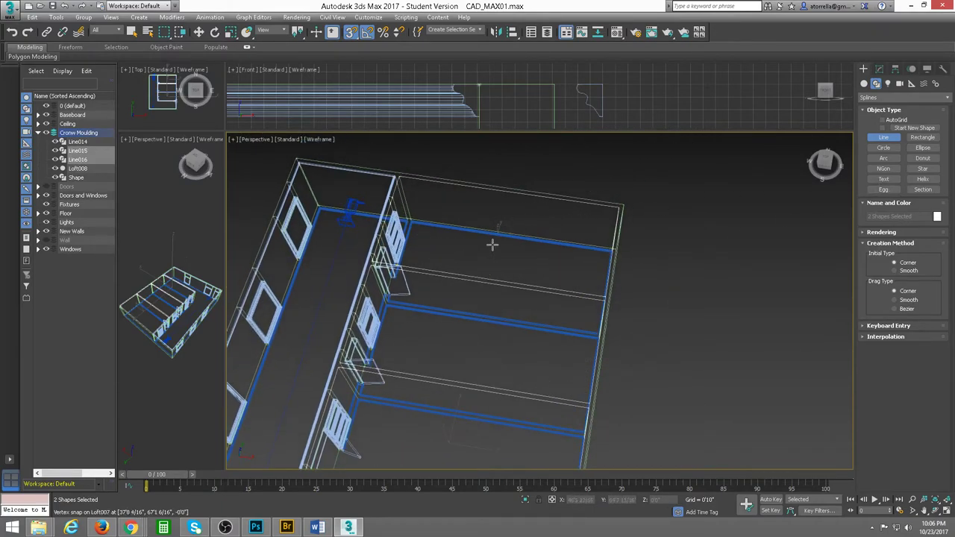
Step: Select Line015 with Select and Move, check it in the Modify panel, then return to Create
middle_click_drag(493, 227, 512, 223)
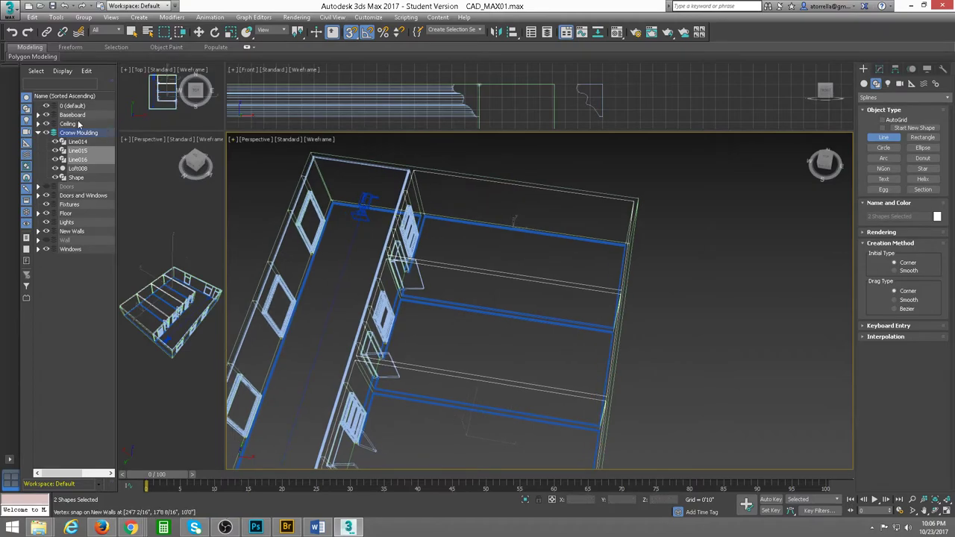
left_click(198, 32)
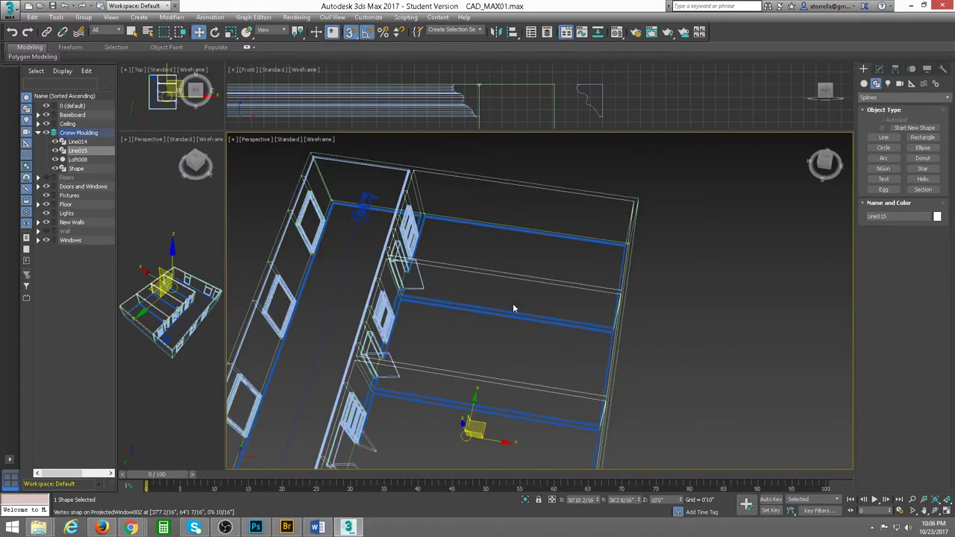
mouse_move(513, 303)
middle_mouse_down()
mouse_move(535, 197)
mouse_move(546, 273)
mouse_move(529, 315)
mouse_move(512, 315)
middle_mouse_up()
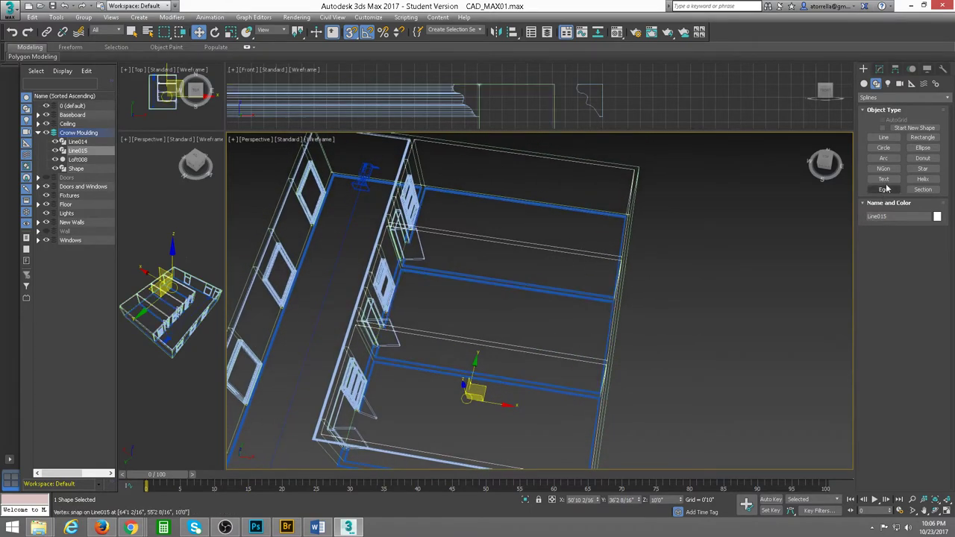
left_click(880, 69)
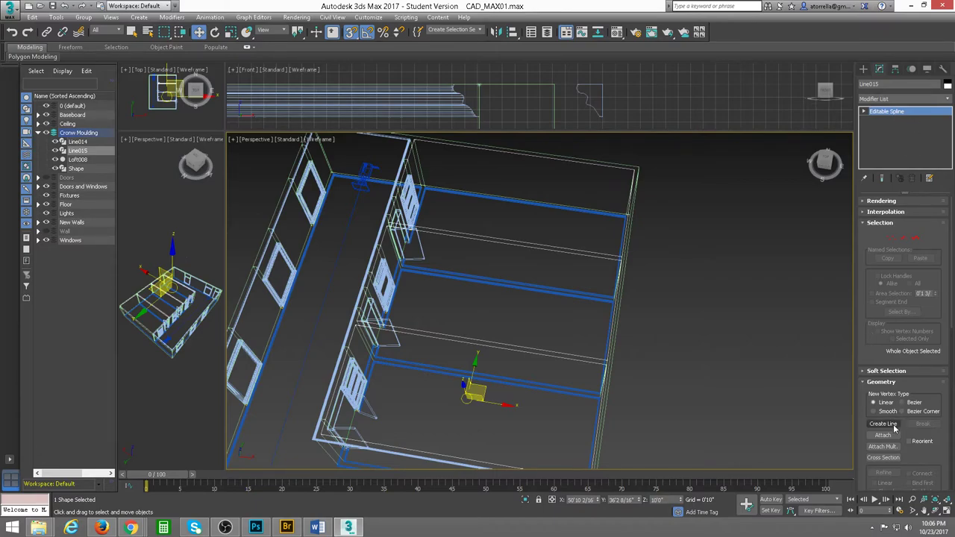
left_click(864, 68)
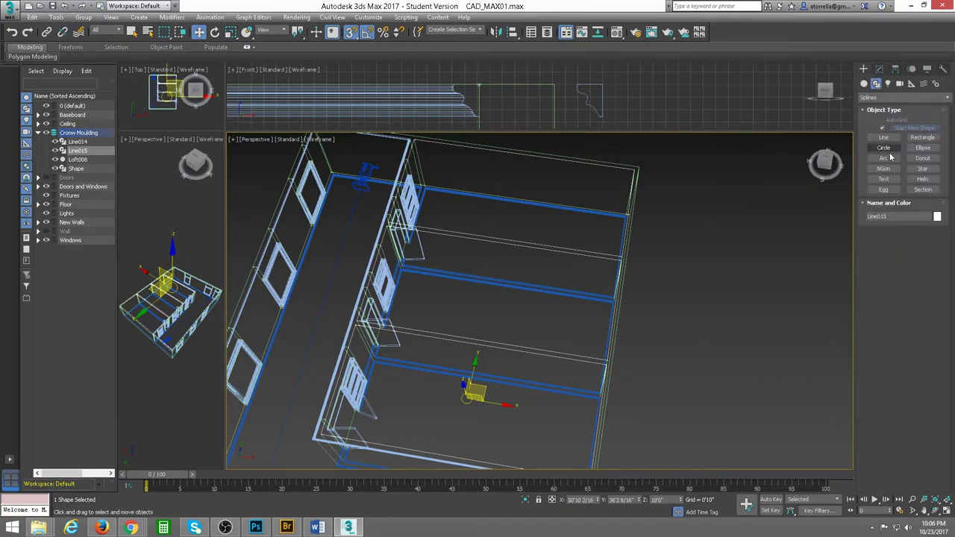
Step: Switch the Create panel to Geometry > Compound Objects and choose Loft
left_click(864, 84)
left_click(903, 97)
left_click(888, 121)
left_click(884, 171)
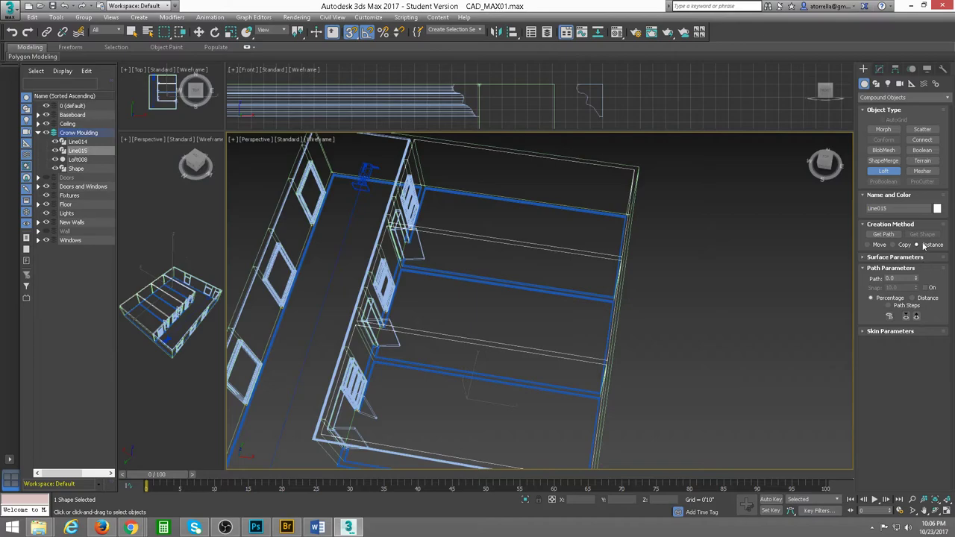
middle_click_drag(685, 186, 709, 154)
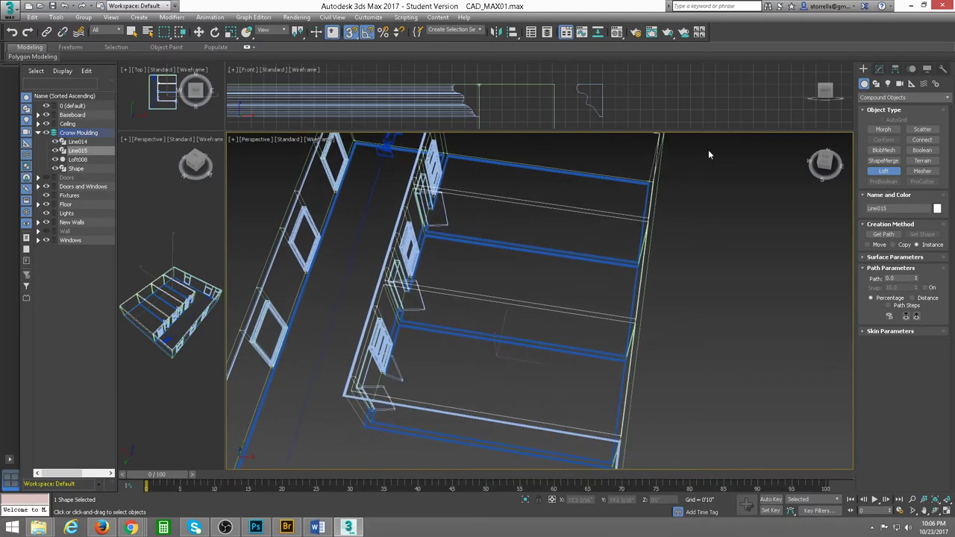
Step: Attempt to rename Line015 in the scene list, then select Line014 instead
left_click(75, 151)
left_click(98, 150)
left_click(78, 151)
left_click(93, 144)
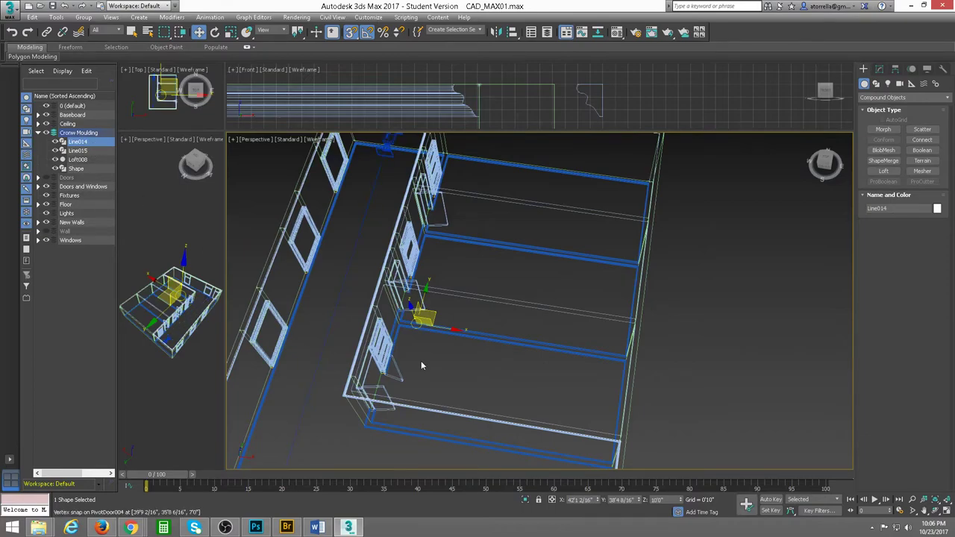
Step: Loft the moulding profile along Line014 with Get Shape, then undo the loft with Ctrl+Z
middle_click_drag(421, 361, 485, 324)
left_click(883, 171)
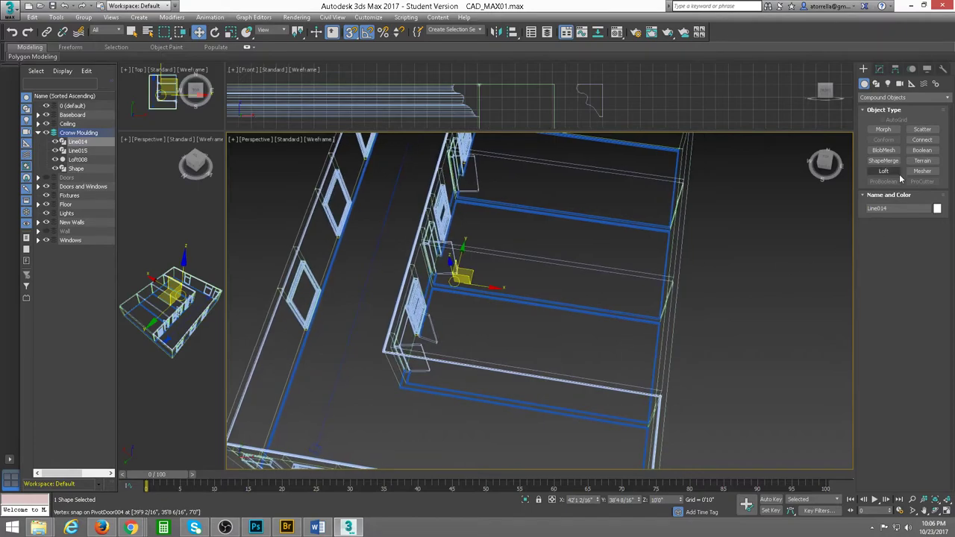
left_click(925, 234)
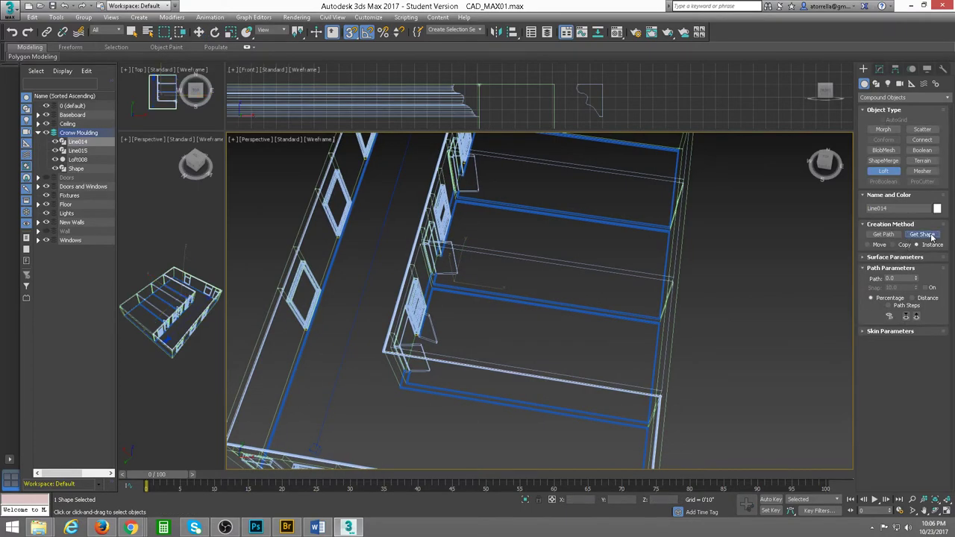
left_click(600, 100)
middle_click_drag(610, 219, 596, 198)
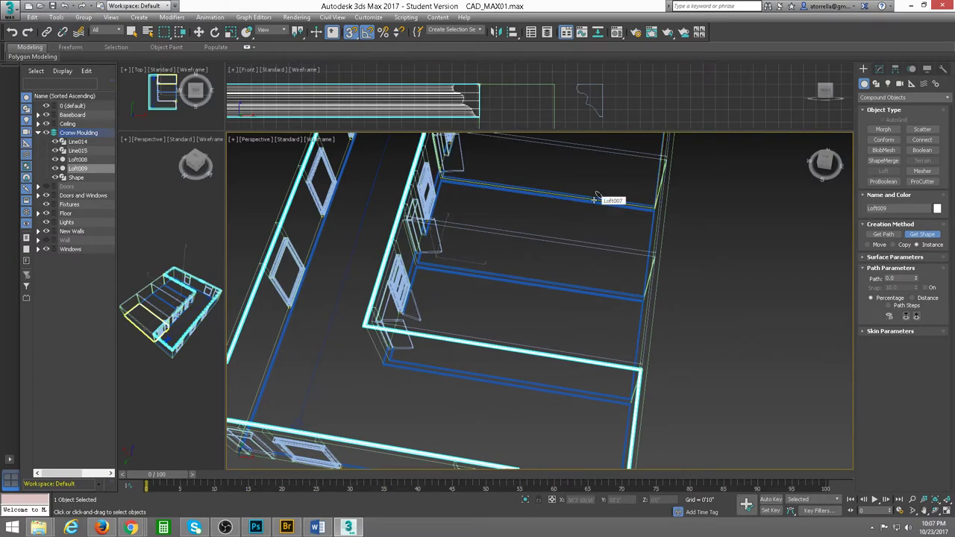
key("ctrl+z")
middle_click_drag(569, 231, 578, 340)
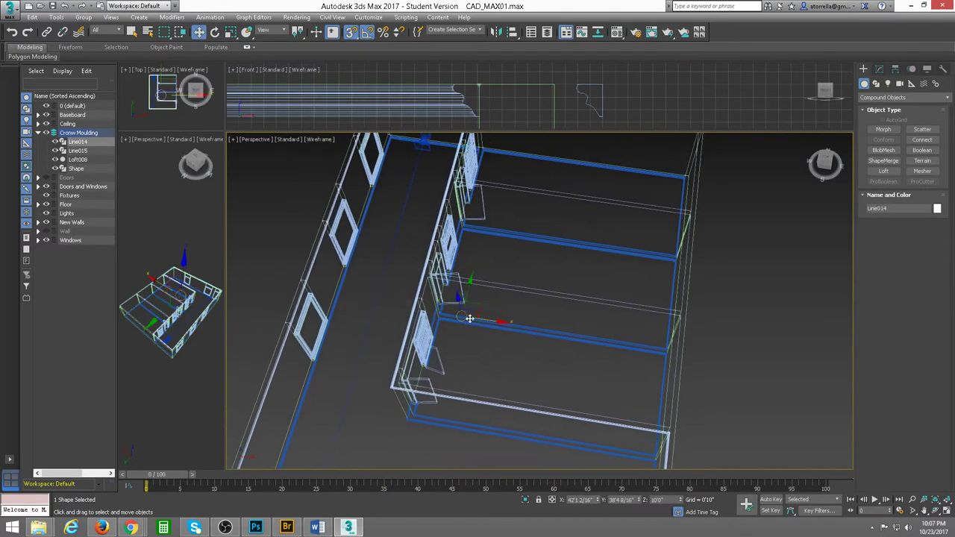
Step: Select the Line015 ceiling outline and activate Loft
middle_click_drag(469, 319, 456, 328)
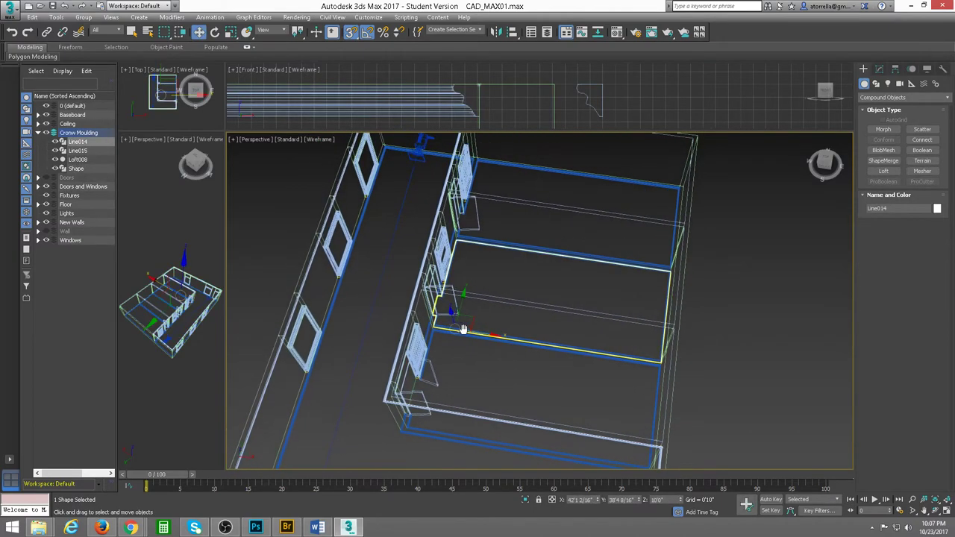
left_click(78, 151)
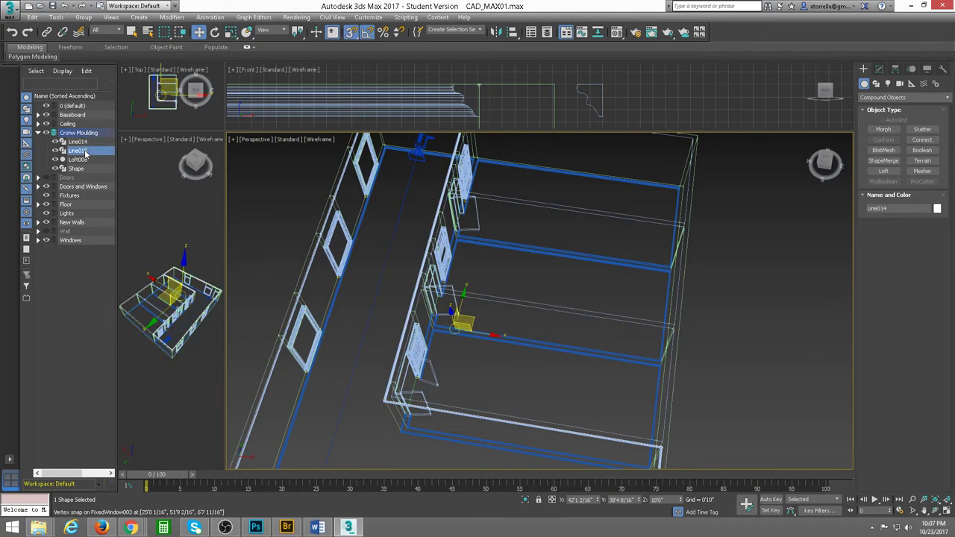
left_click(885, 172)
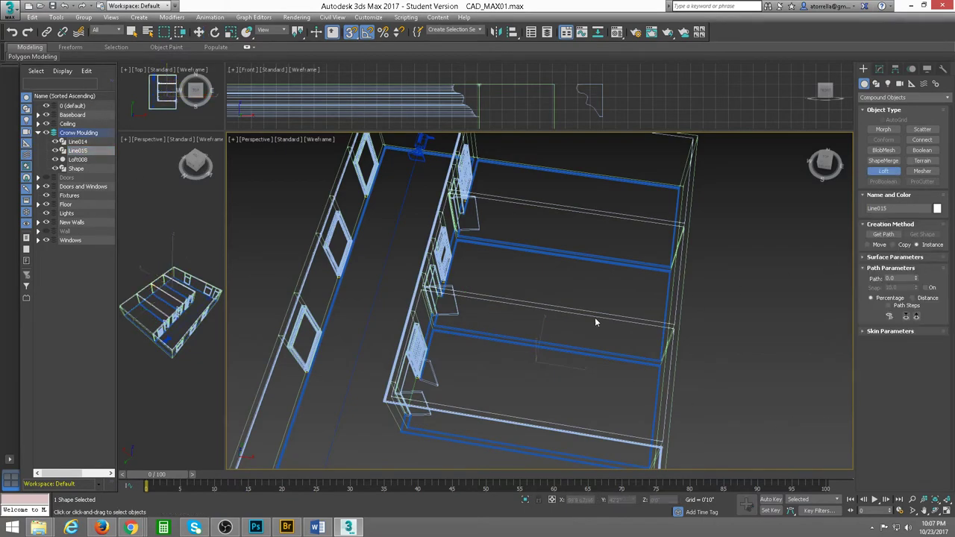
mouse_move(595, 322)
middle_mouse_down()
mouse_move(627, 322)
mouse_move(534, 335)
middle_mouse_up()
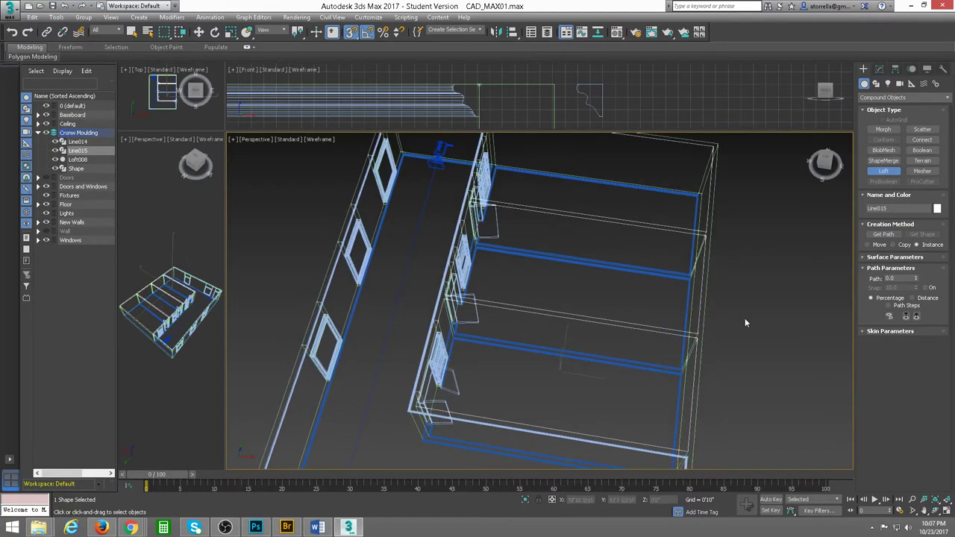
scroll(525, 301, "up", 2)
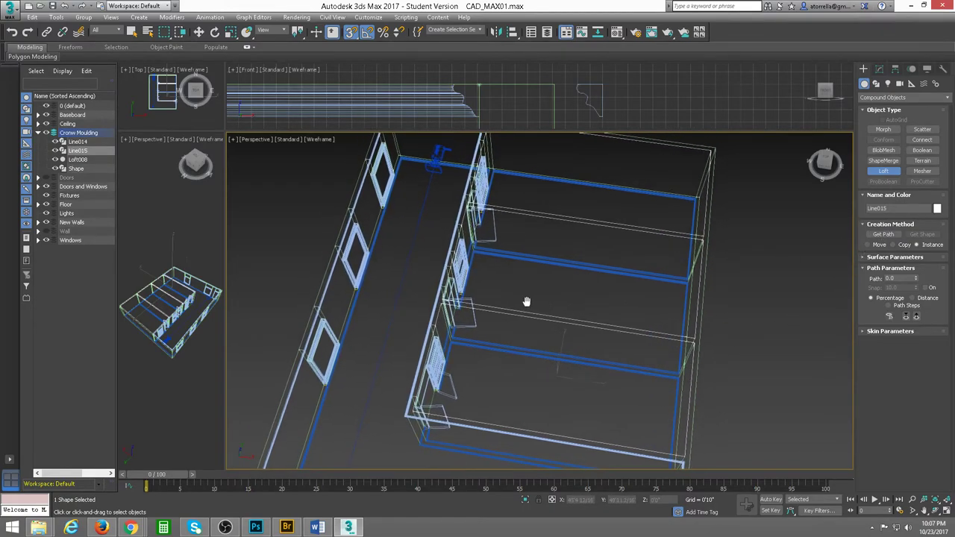
scroll(500, 333, "down", 2)
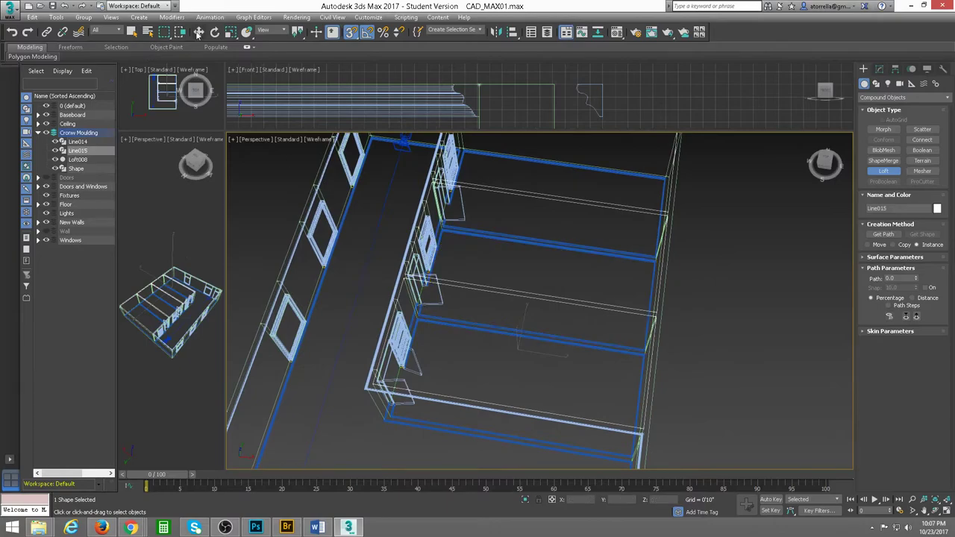
Step: Move the Line015 rectangle outside the building, then undo the move with Ctrl+Z
left_click(198, 32)
left_click_drag(518, 349, 812, 401)
middle_click_drag(768, 368, 646, 386)
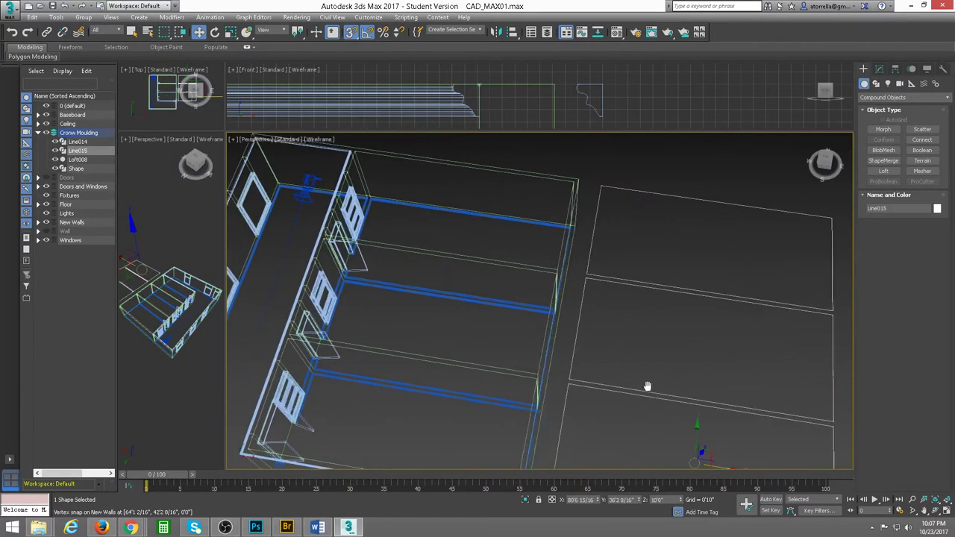
scroll(725, 211, "up", 2)
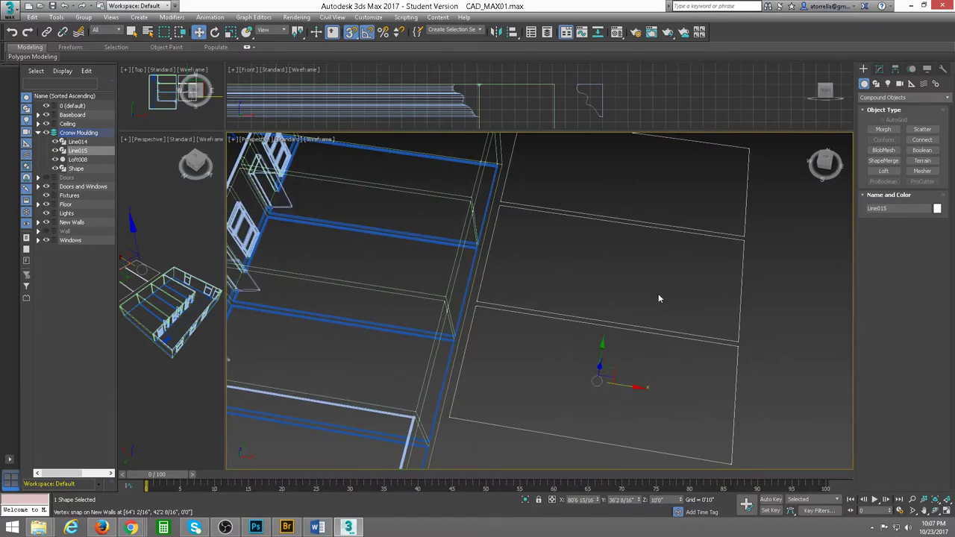
key("ctrl+z")
Step: Orbit the Perspective view and switch the Create panel to the Shapes category
mouse_move(181, 248)
middle_mouse_down()
mouse_move(210, 248)
mouse_move(175, 221)
mouse_move(182, 226)
middle_mouse_up()
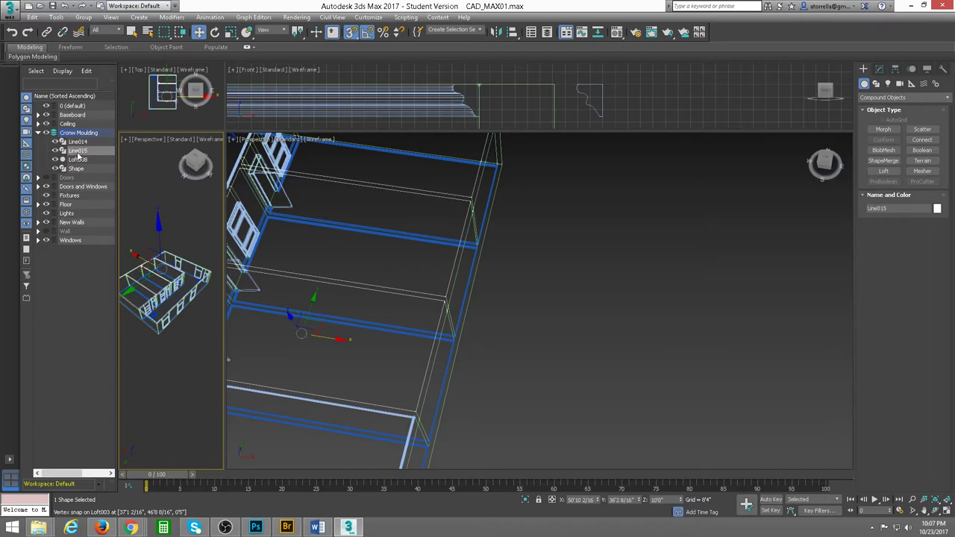
right_click(105, 152)
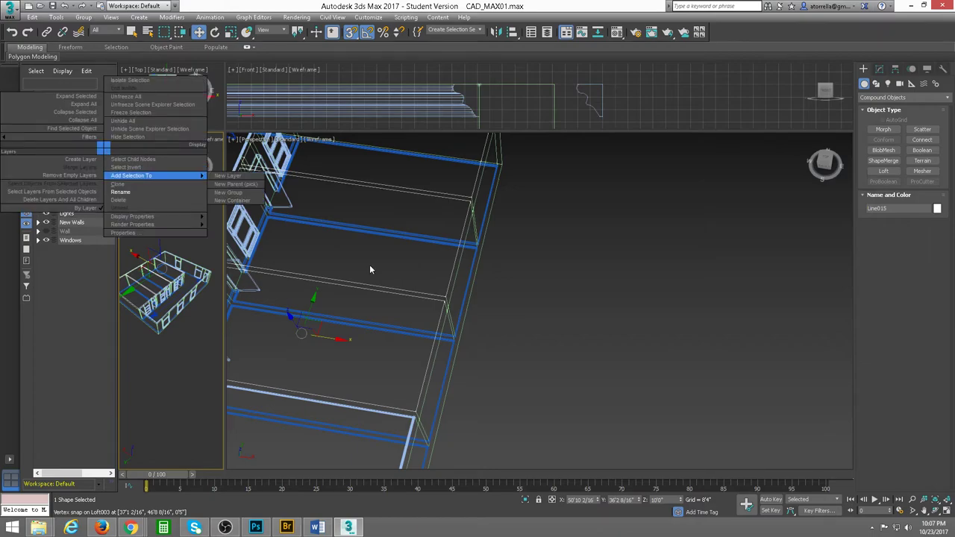
middle_click_drag(460, 302, 659, 262, "alt")
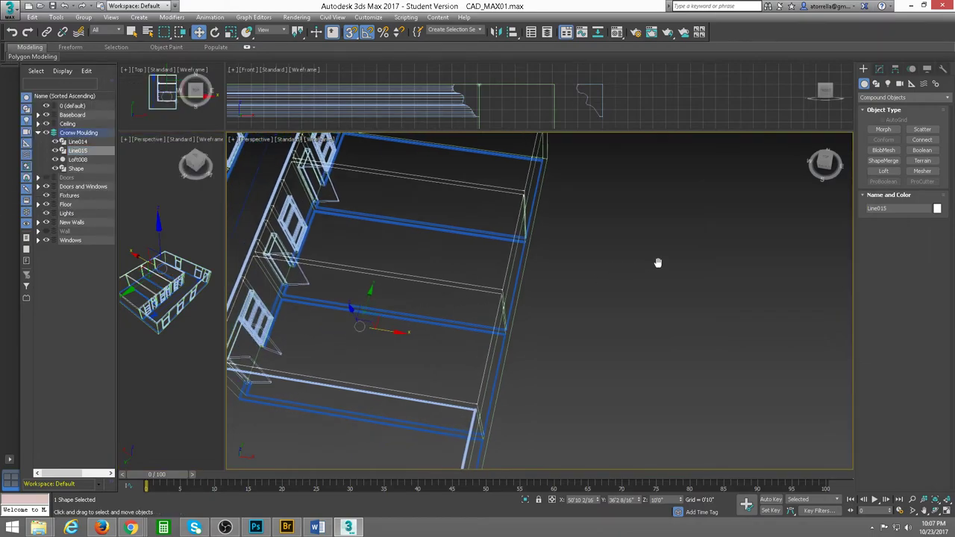
left_click(876, 83)
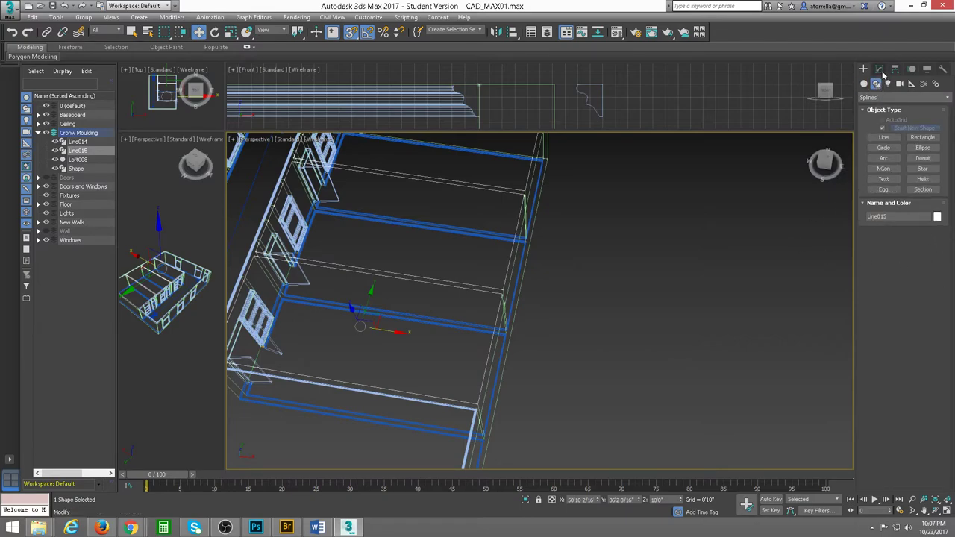
Step: At Spline sub-object level of Line015, detach the middle room rectangle as Shape001
left_click(882, 73)
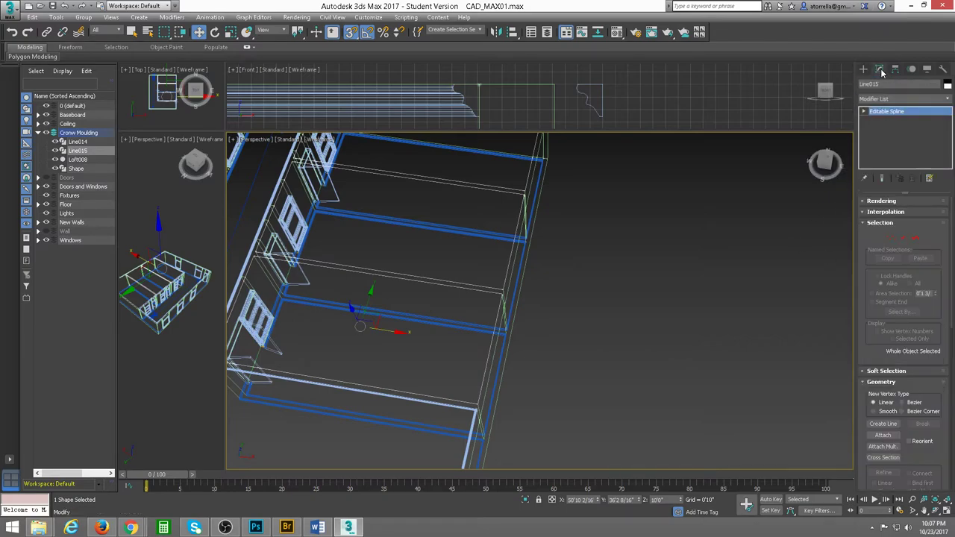
left_click(917, 239)
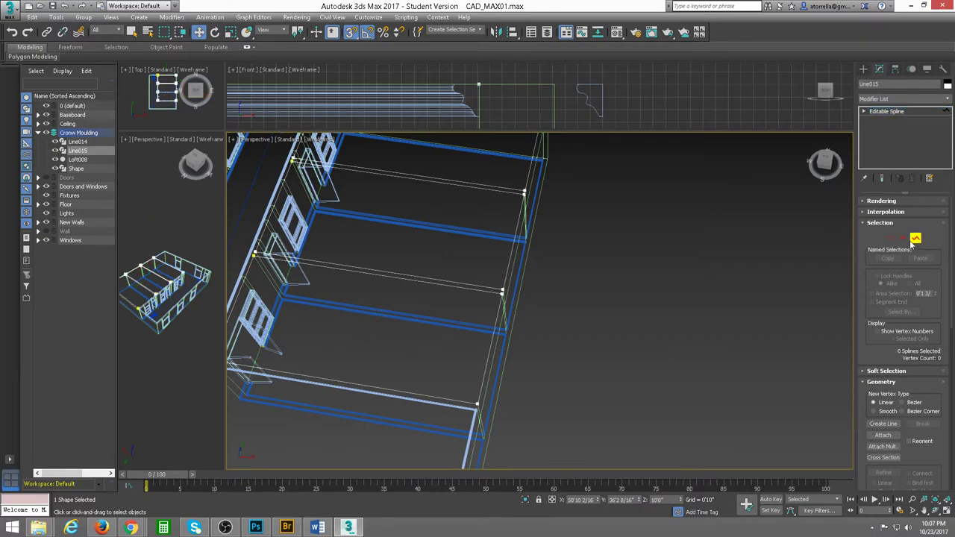
left_click(390, 276)
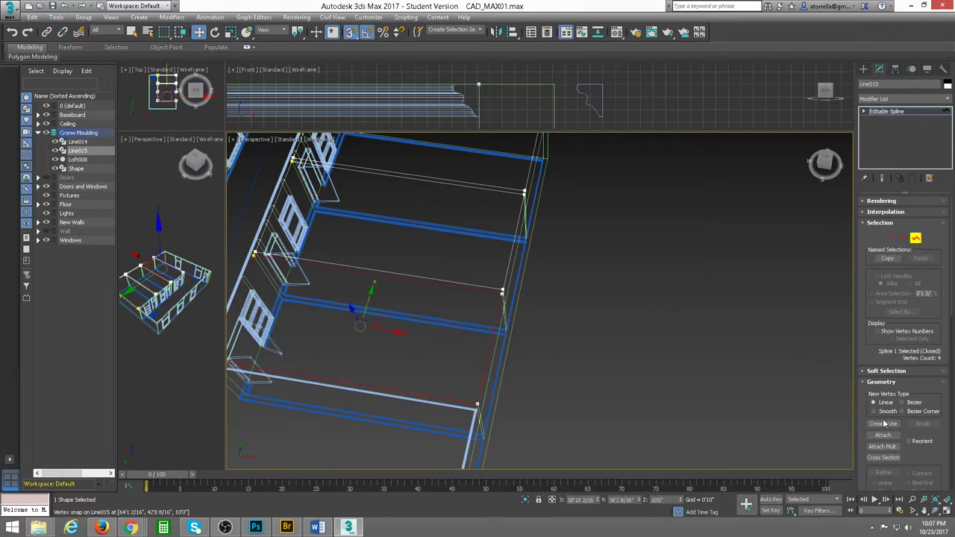
left_click_drag(916, 456, 912, 196)
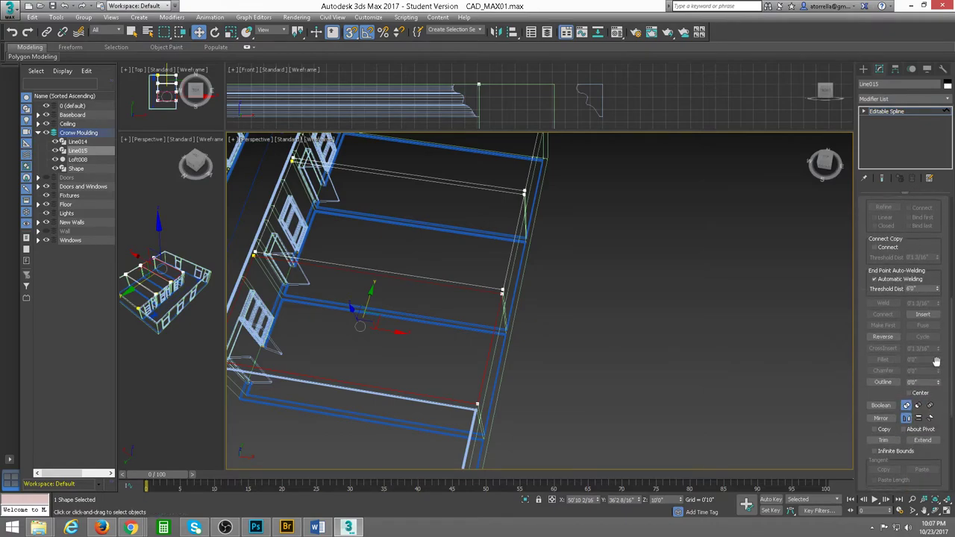
left_click_drag(880, 398, 883, 348)
scroll(883, 348, "down", 3)
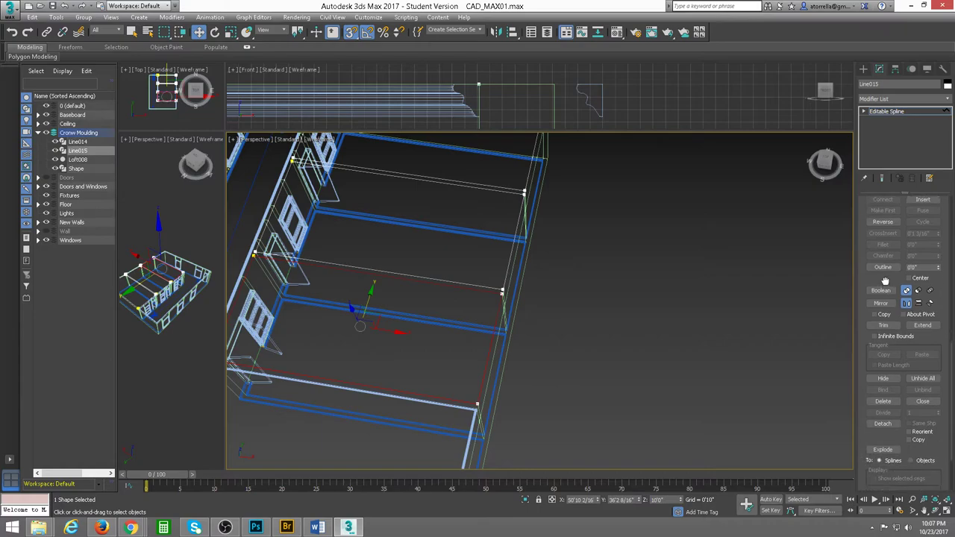
left_click(883, 403)
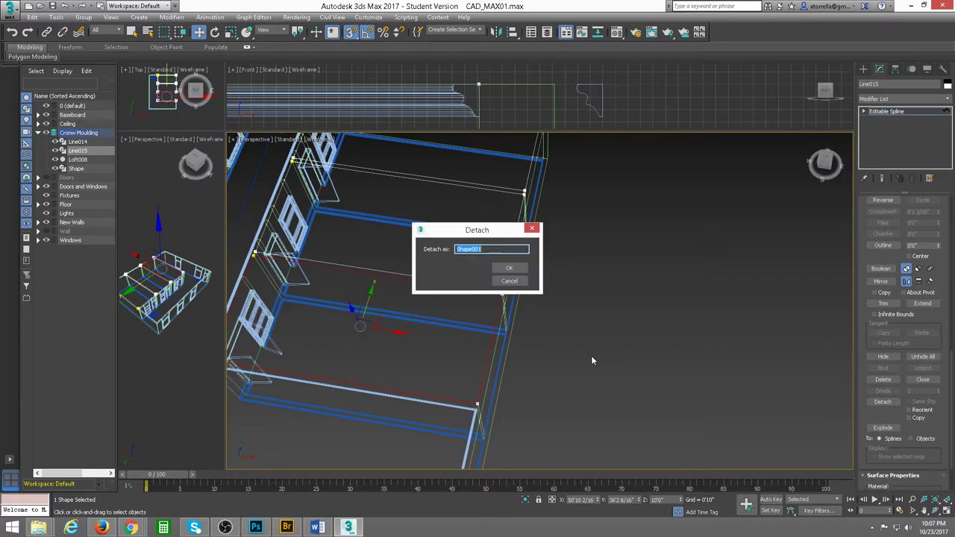
left_click(509, 271)
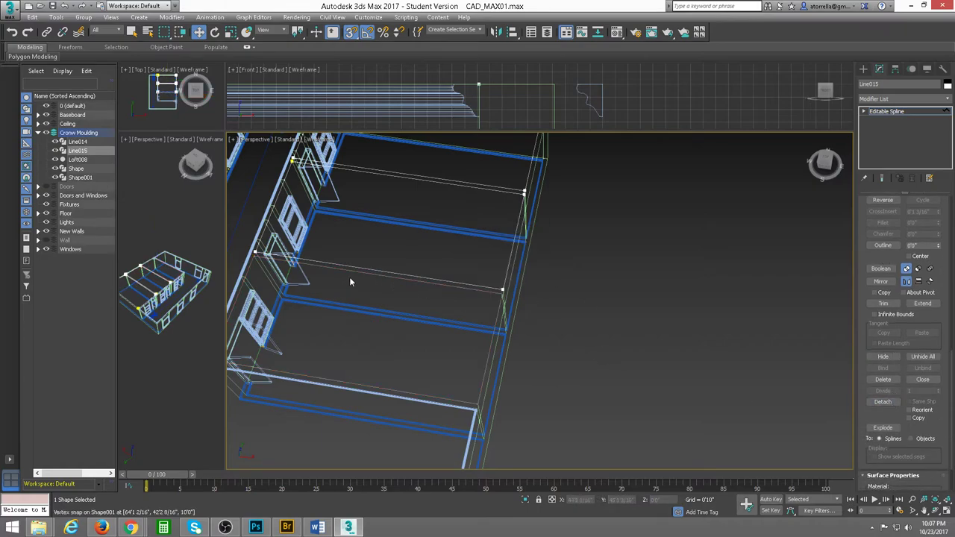
Step: Detach the next two room rectangles as Shape002 and Shape003
middle_click_drag(349, 281, 671, 285, "alt")
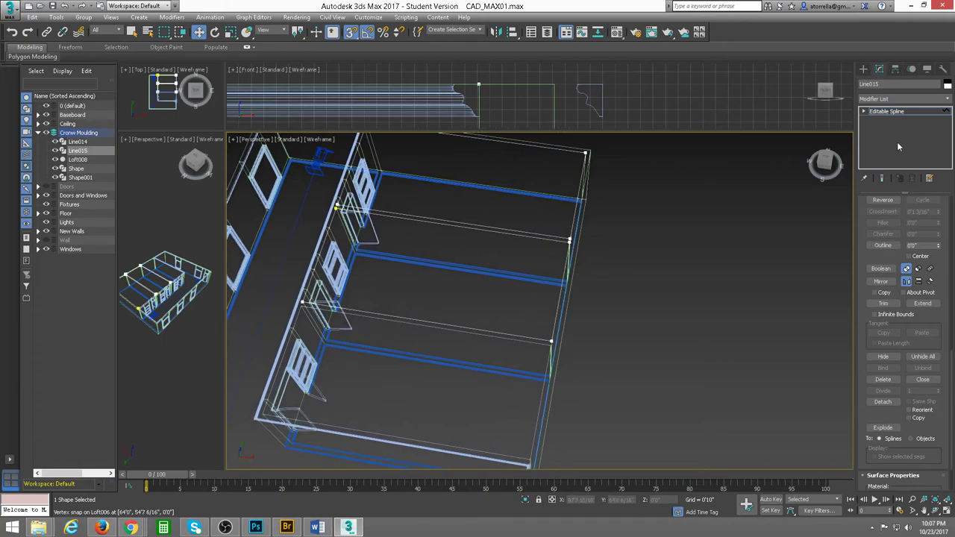
left_click(865, 112)
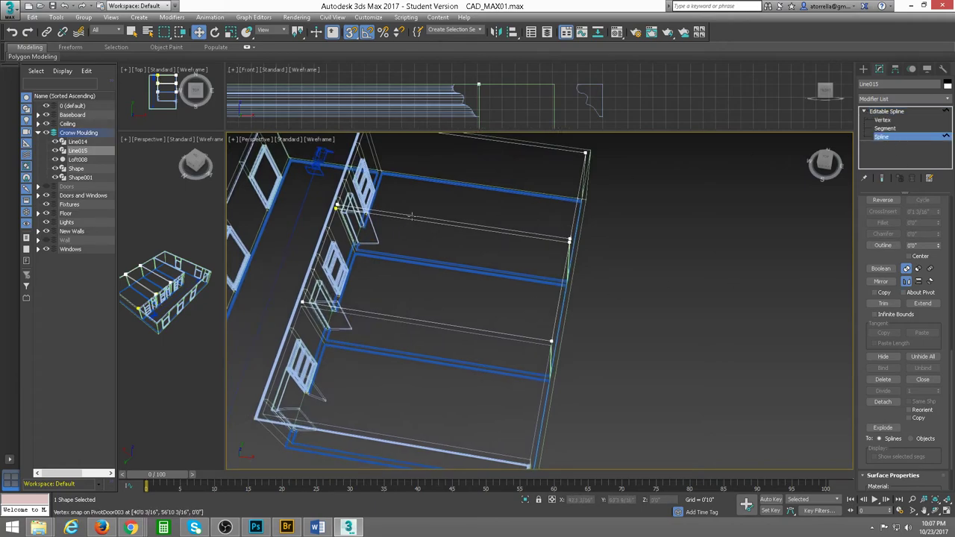
left_click(411, 221)
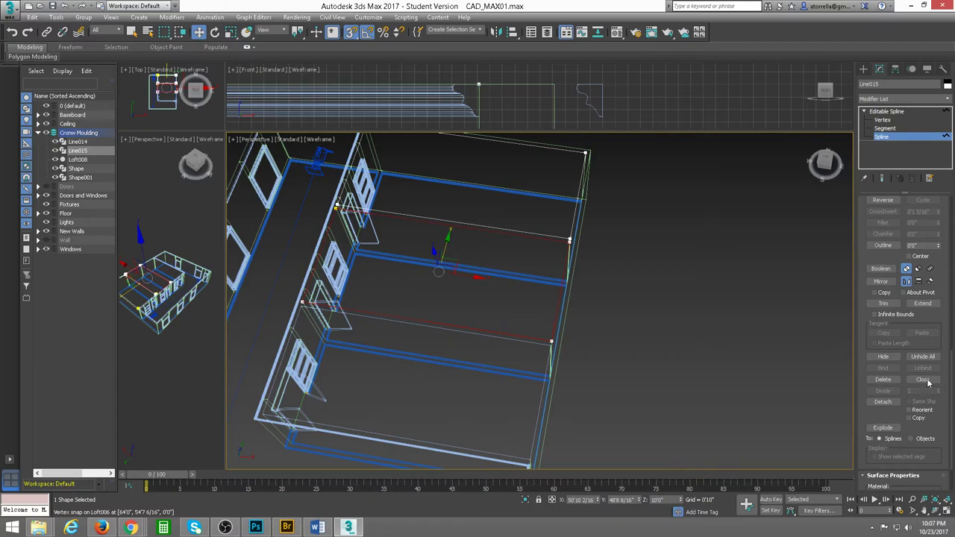
left_click(883, 402)
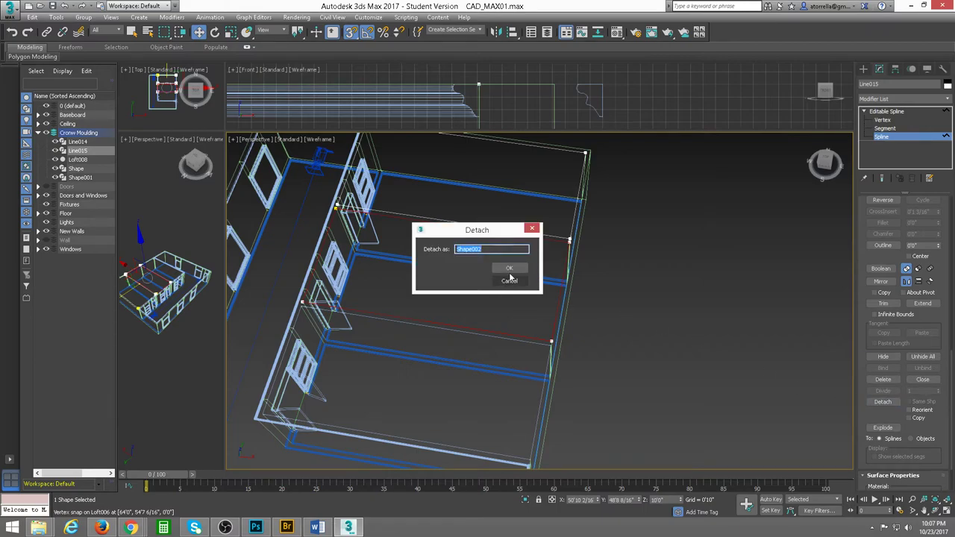
left_click(508, 272)
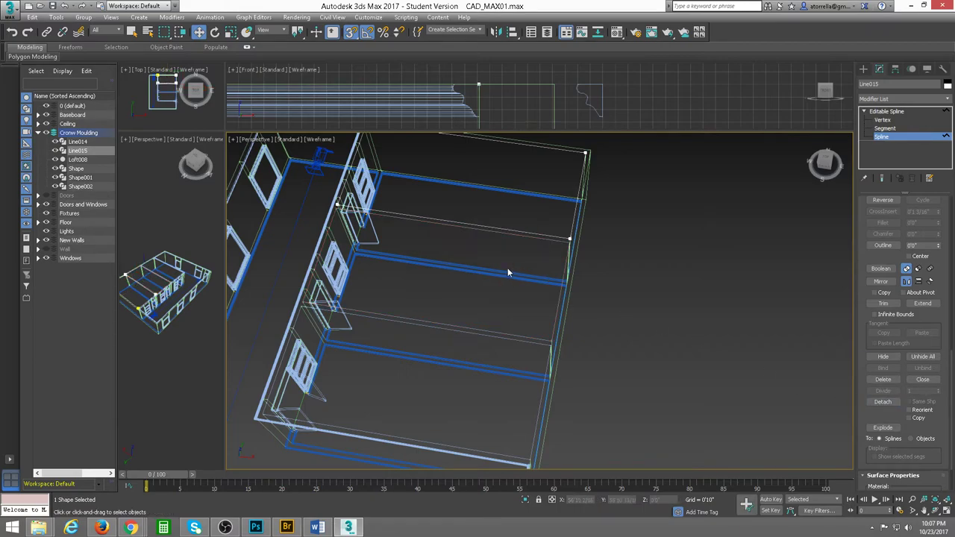
left_click(443, 221)
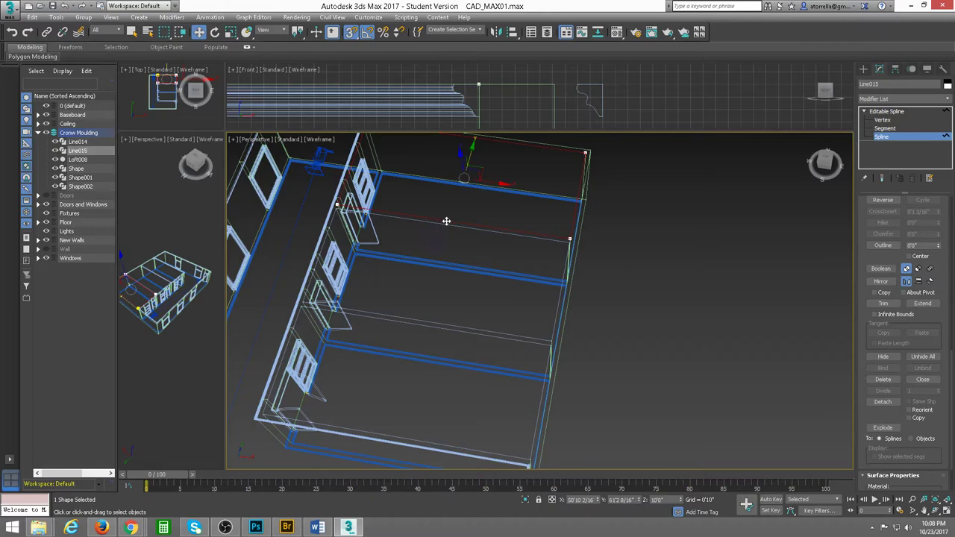
left_click(895, 404)
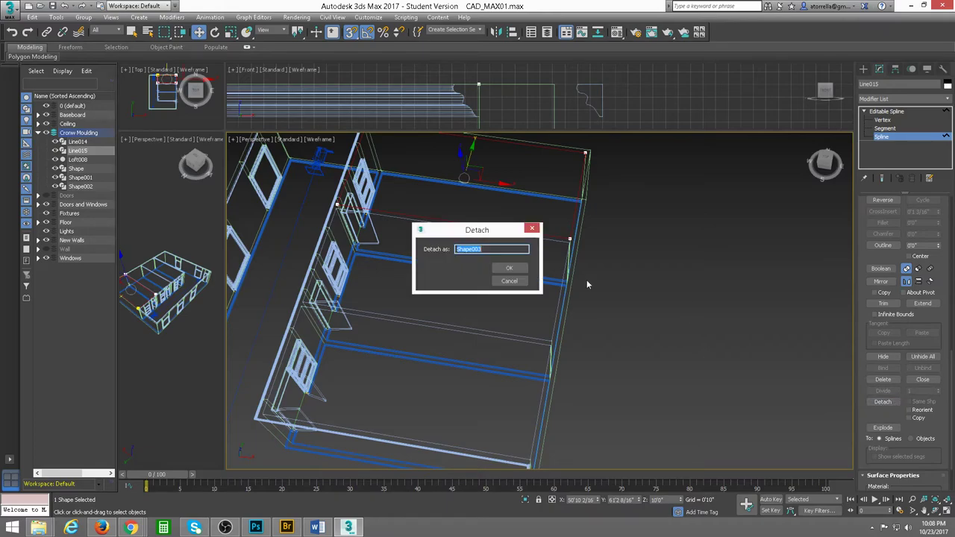
left_click(509, 269)
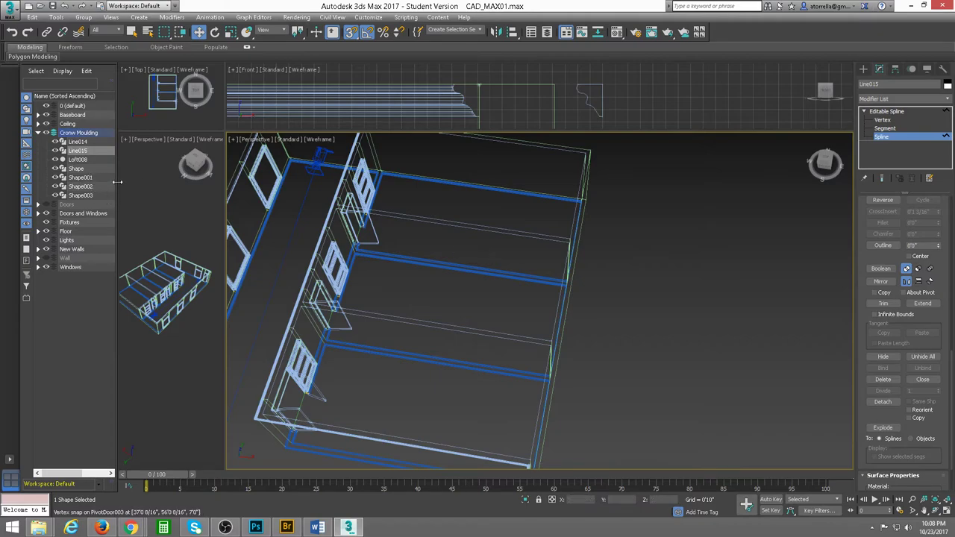
Step: Loft the moulding profile along Shape001 with Compound Objects > Loft, creating Loft009
left_click(84, 177)
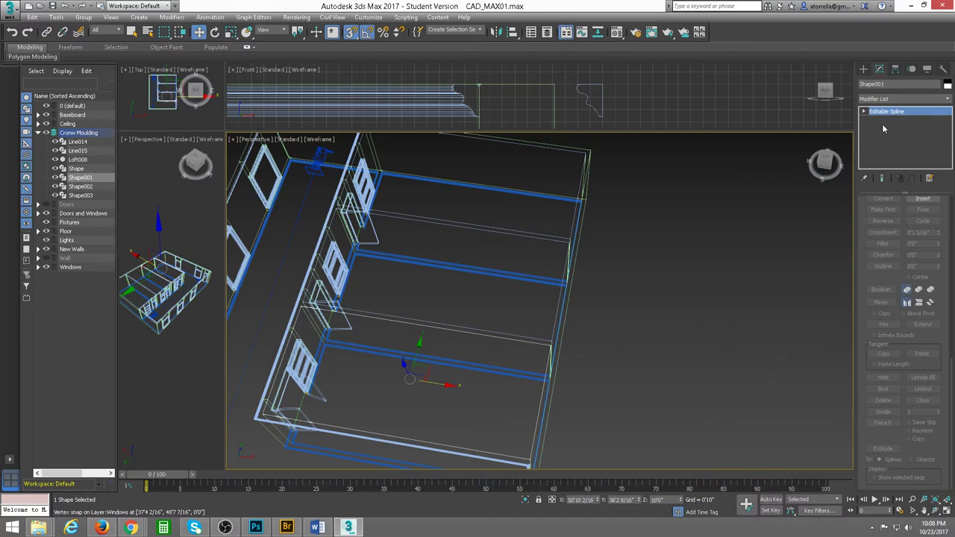
left_click(863, 69)
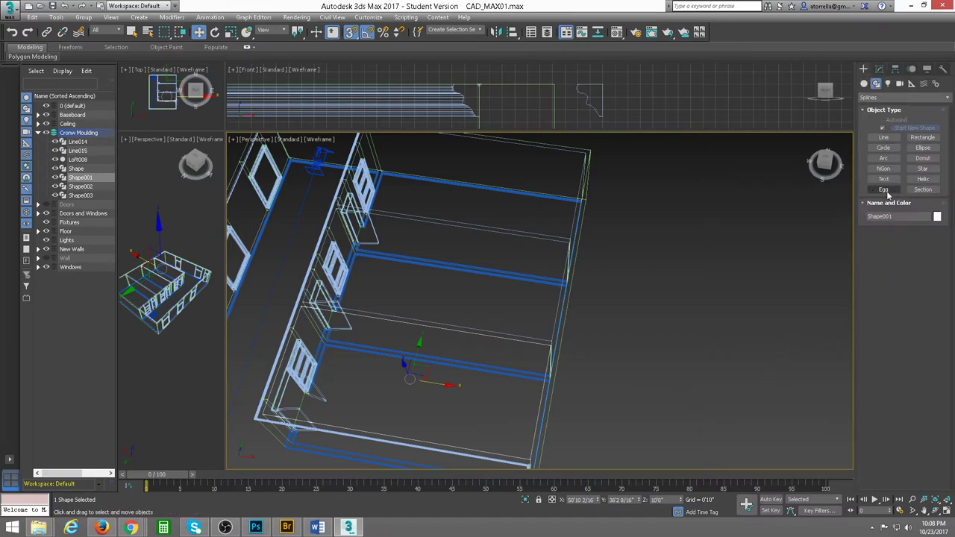
left_click(864, 84)
left_click(883, 171)
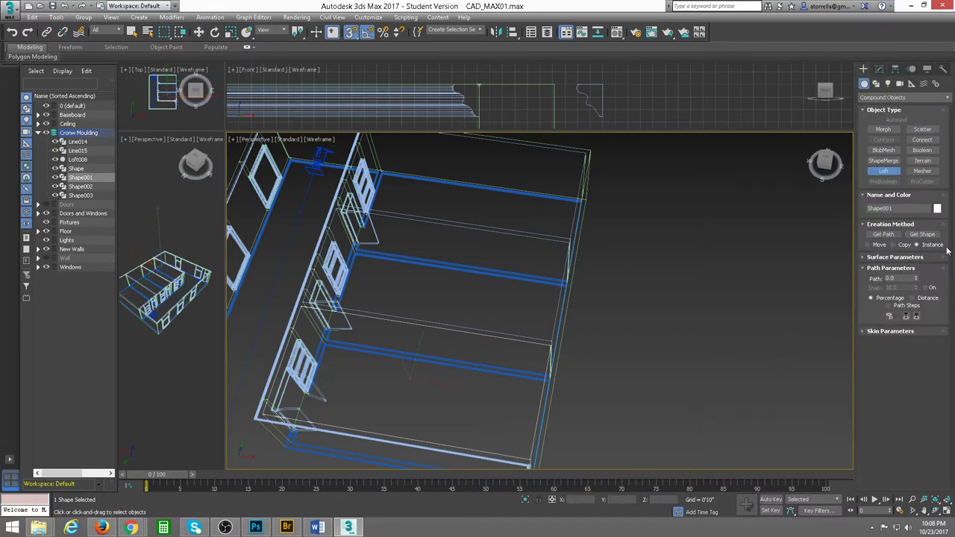
left_click(924, 234)
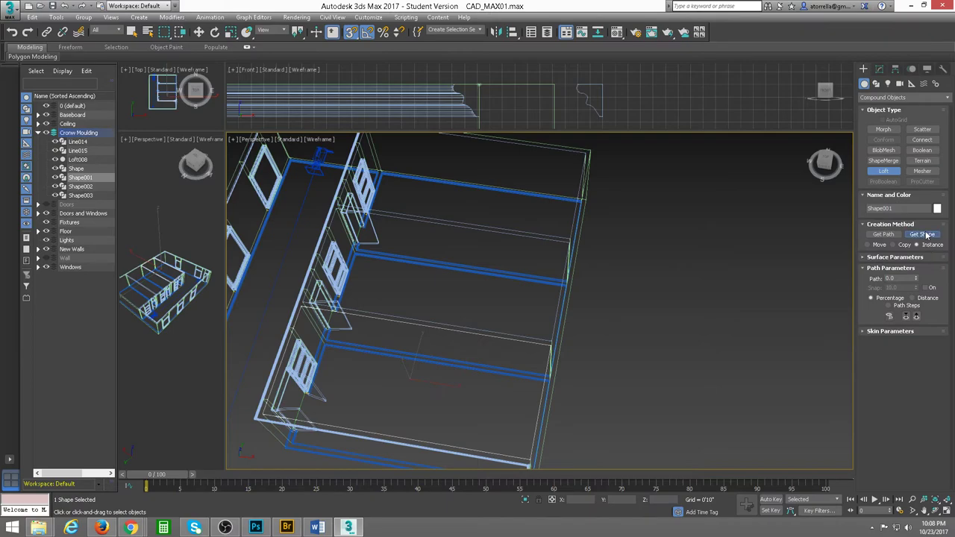
left_click(601, 84)
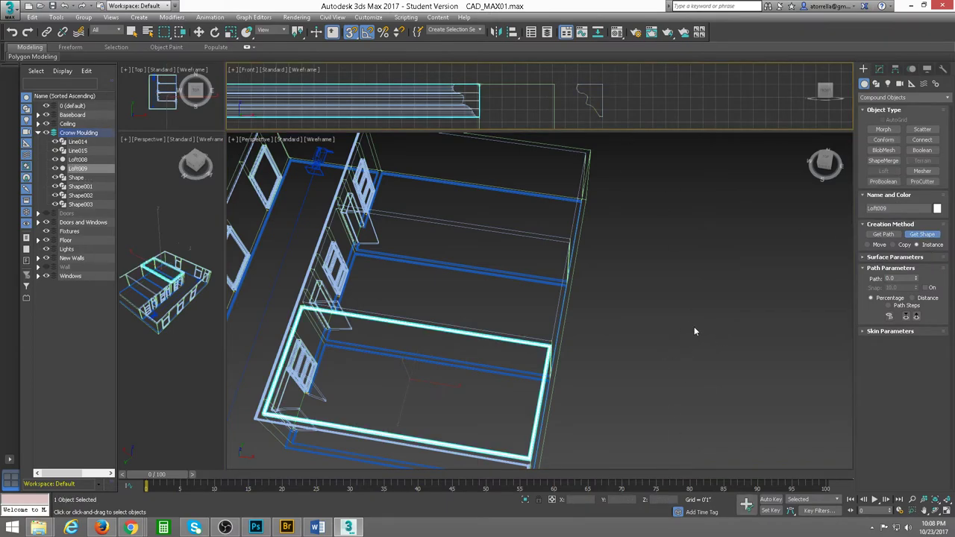
Step: Check Optimize Shapes in Loft009's Skin Parameters
mouse_move(549, 324)
middle_mouse_down("alt")
mouse_move(582, 281)
mouse_move(545, 371)
middle_mouse_up("alt")
scroll(545, 371, "up", 3)
scroll(576, 315, "up", 3)
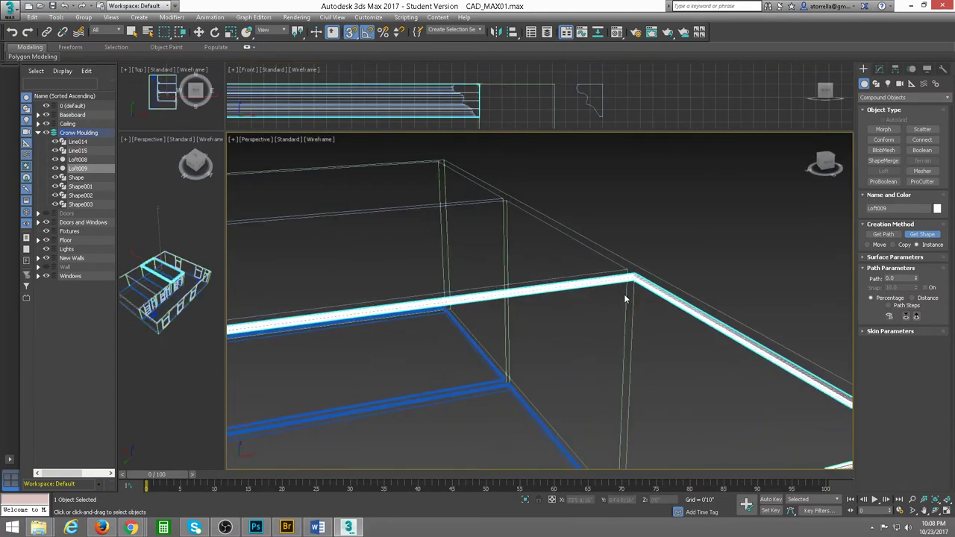
scroll(636, 286, "up", 2)
scroll(612, 309, "up", 1)
scroll(612, 310, "up", 1)
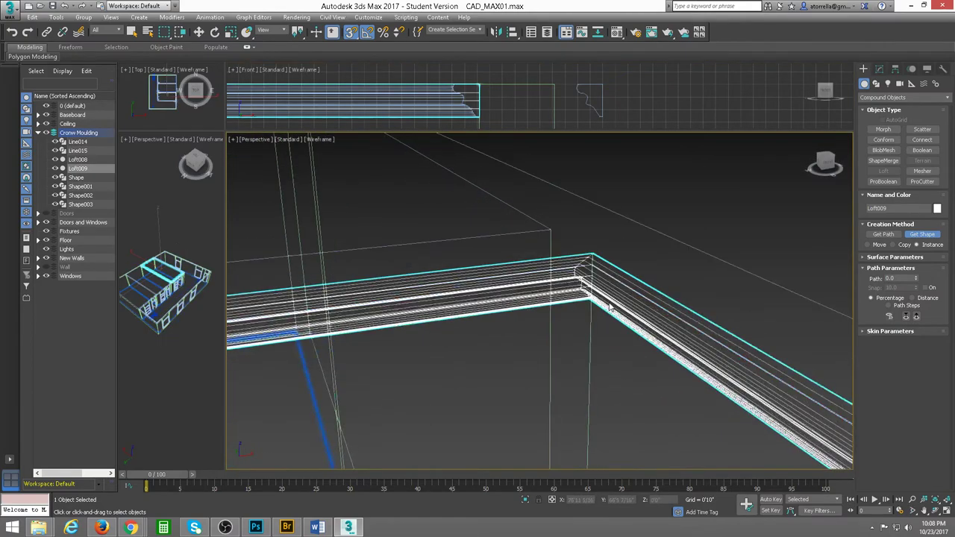
scroll(616, 306, "up", 1)
mouse_move(616, 306)
middle_mouse_down("alt")
mouse_move(537, 304)
mouse_move(854, 319)
middle_mouse_up("alt")
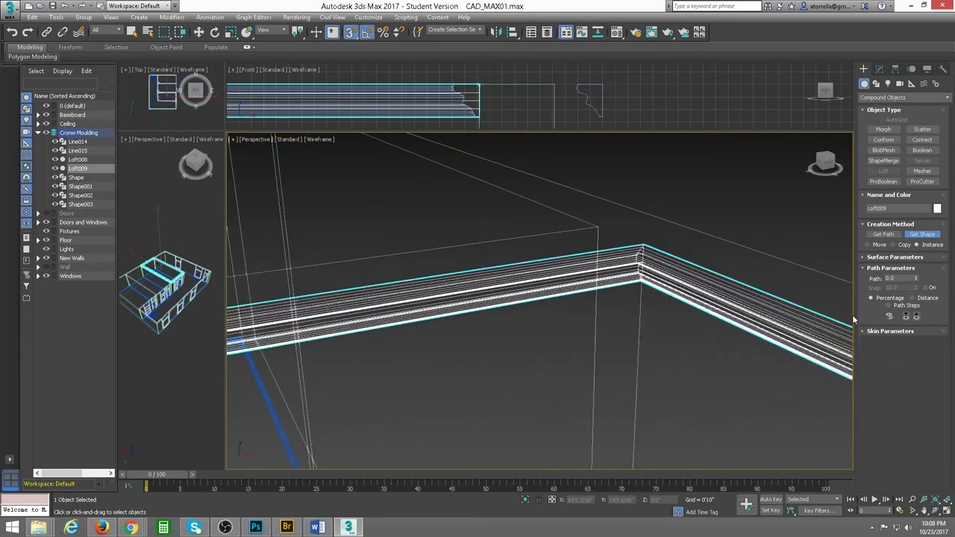
left_click(870, 331)
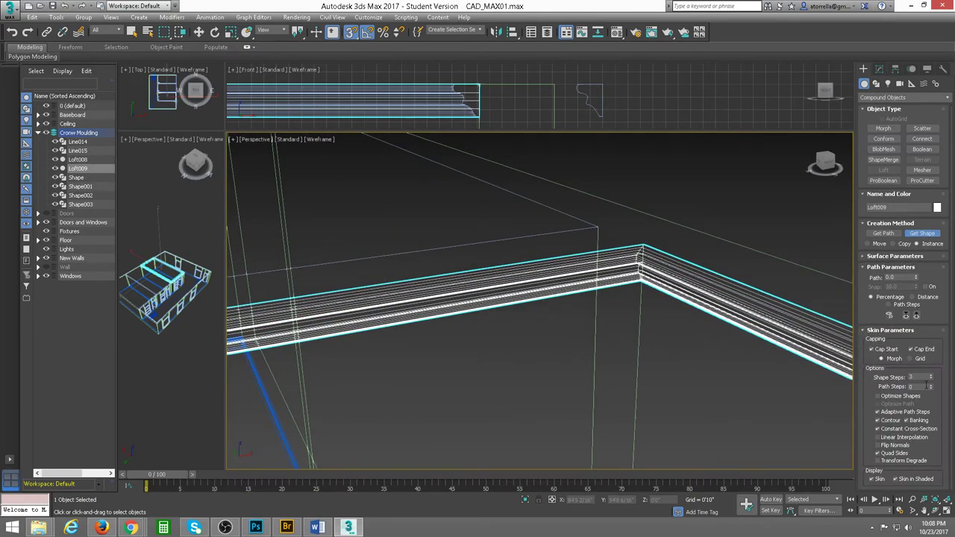
left_click(878, 396)
middle_click_drag(609, 238, 676, 293)
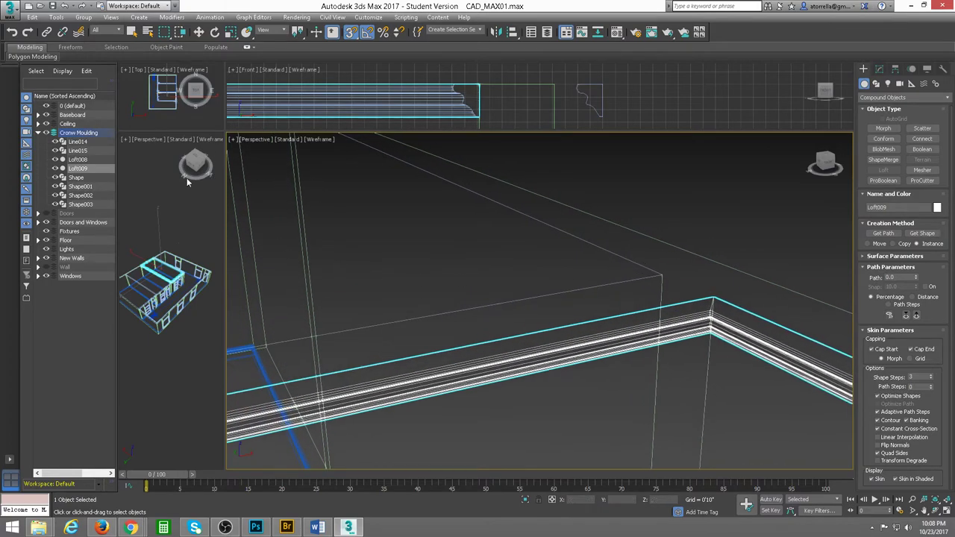
Step: Select Shape002 and loft the moulding profile along it with Get Shape, creating Loft010
left_click(80, 196)
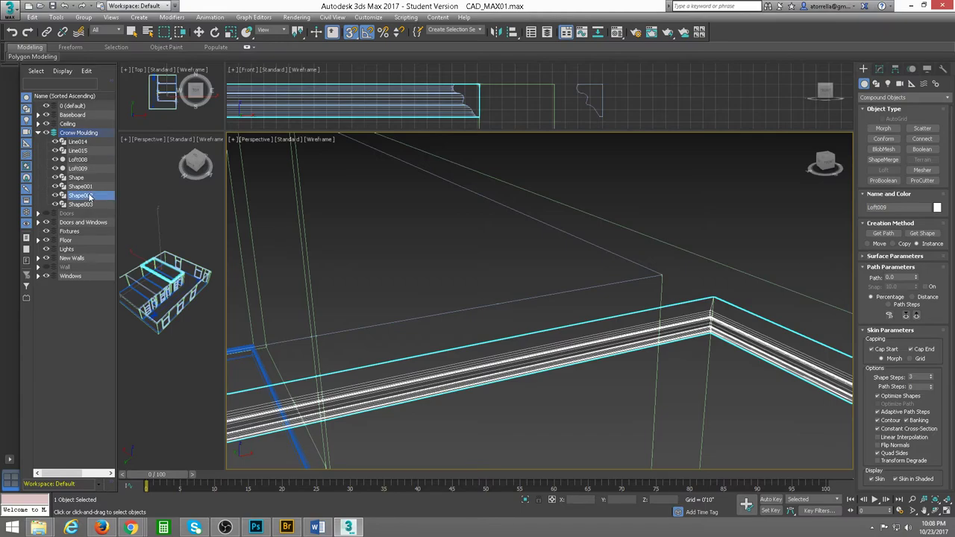
key("w")
scroll(284, 230, "down", 3)
middle_click_drag(542, 279, 670, 292)
scroll(670, 292, "down", 2)
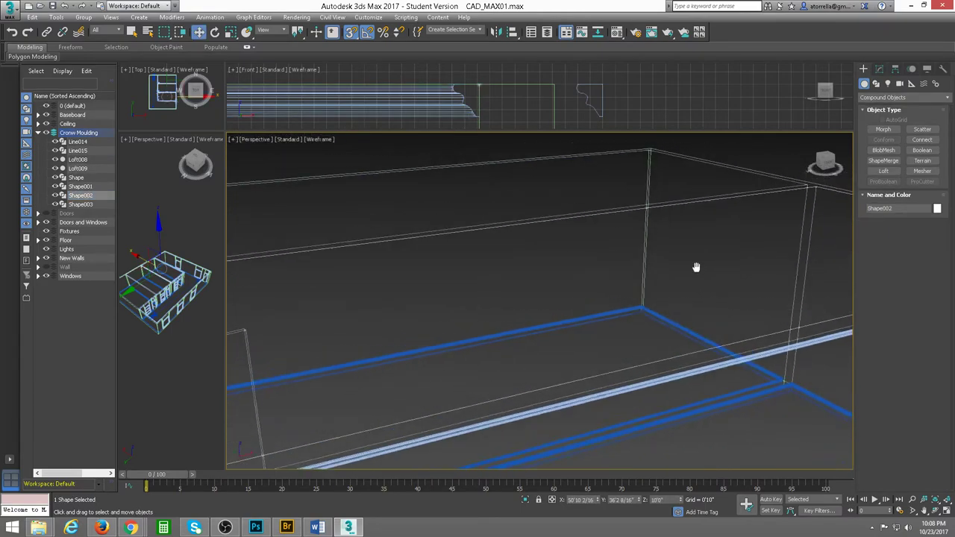
scroll(635, 266, "down", 3)
scroll(589, 281, "down", 1)
left_click(886, 172)
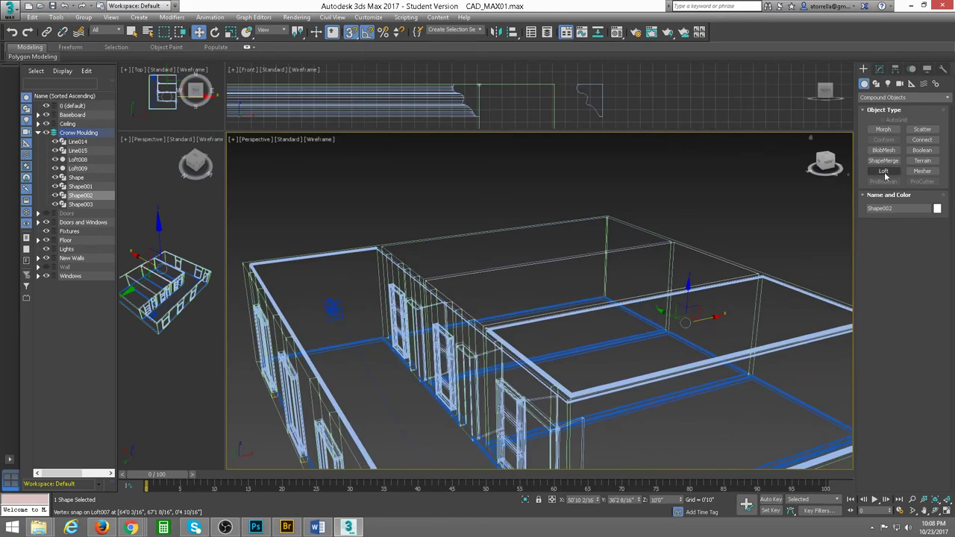
left_click(923, 234)
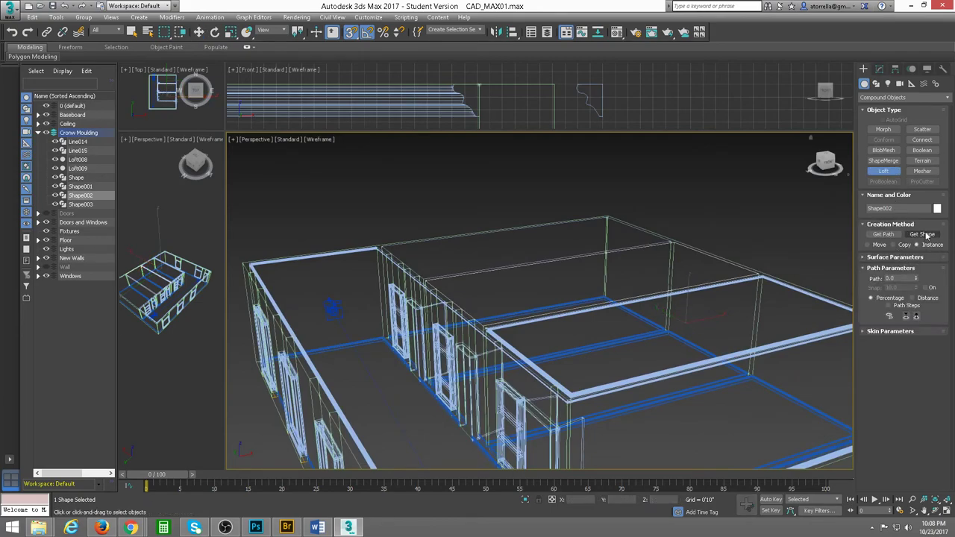
left_click(607, 90)
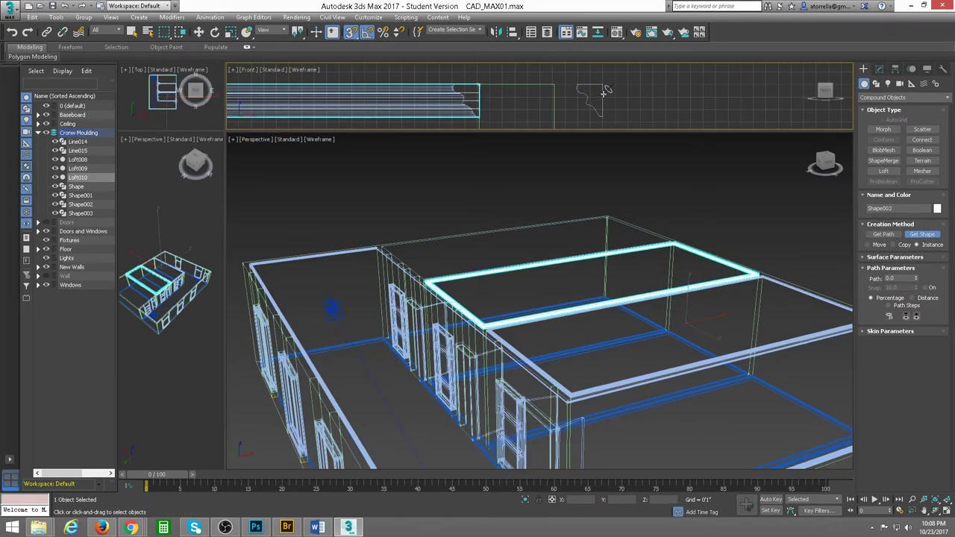
left_click(866, 331)
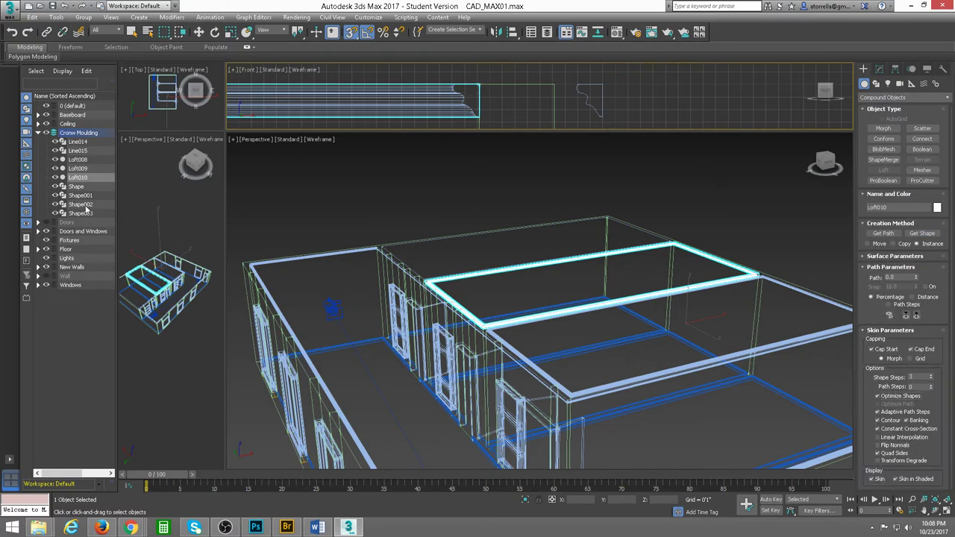
Step: Select the Shape003 ceiling spline
left_click(81, 213)
key("w")
middle_click_drag(629, 259, 645, 282)
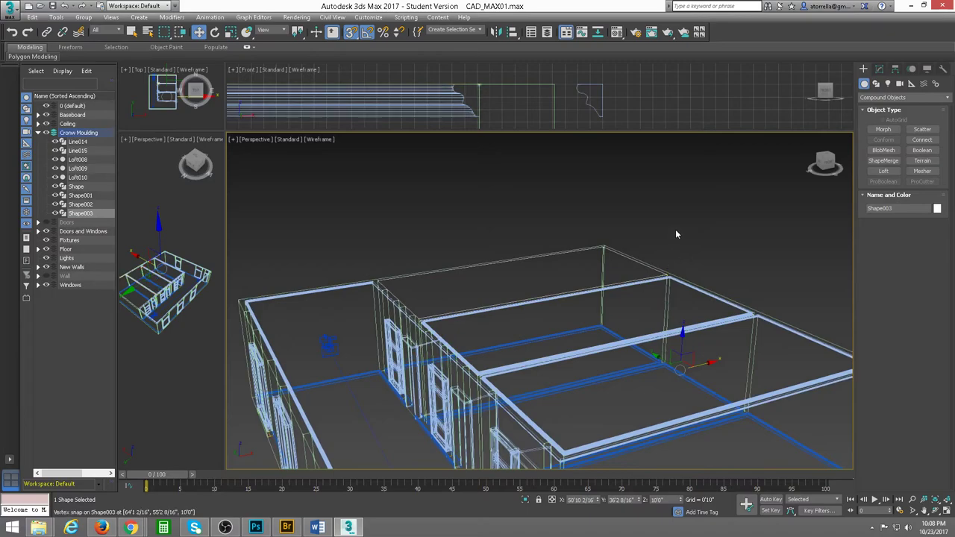
Step: Loft the moulding profile along Shape003 with Get Shape, creating Loft011
scroll(531, 286, "up", 1)
scroll(531, 286, "up", 1)
scroll(553, 245, "up", 2)
scroll(554, 245, "down", 2)
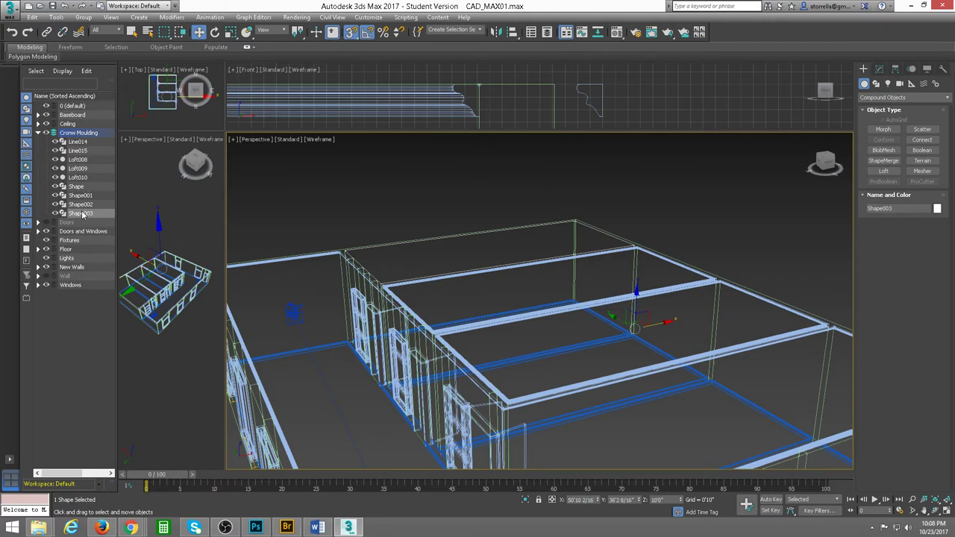
scroll(420, 271, "up", 1)
scroll(423, 291, "up", 2)
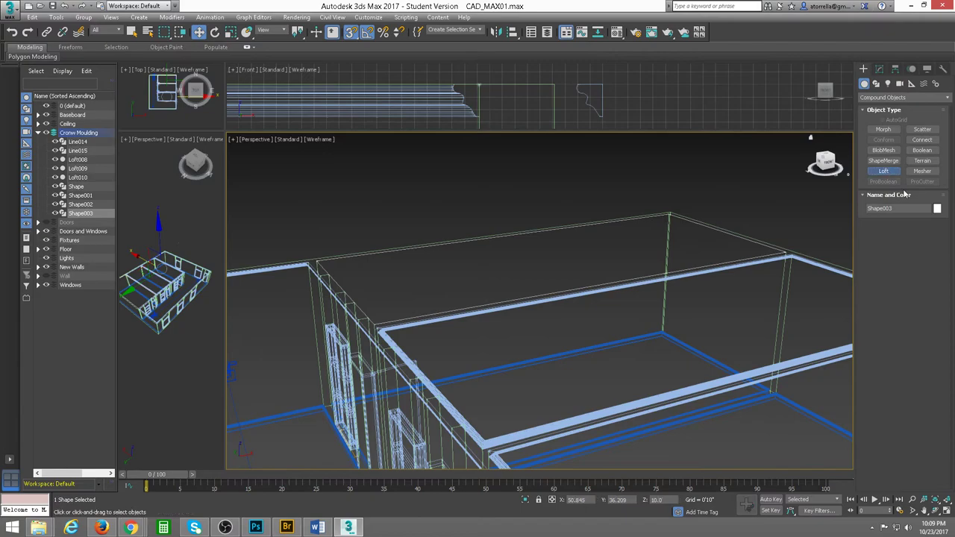
left_click(884, 171)
left_click(929, 236)
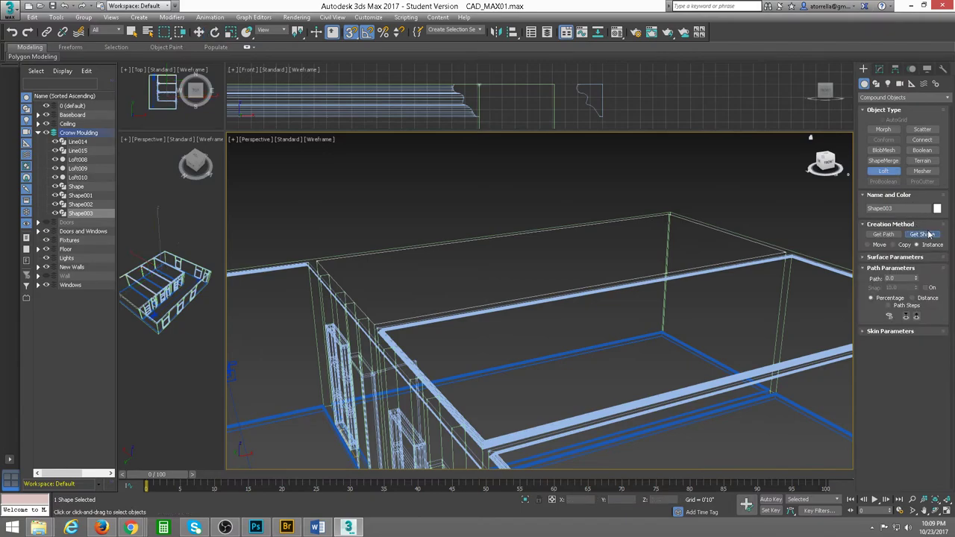
left_click(603, 91)
Step: Check Optimize Shapes in Loft011's Skin Parameters
middle_click_drag(793, 244, 757, 298)
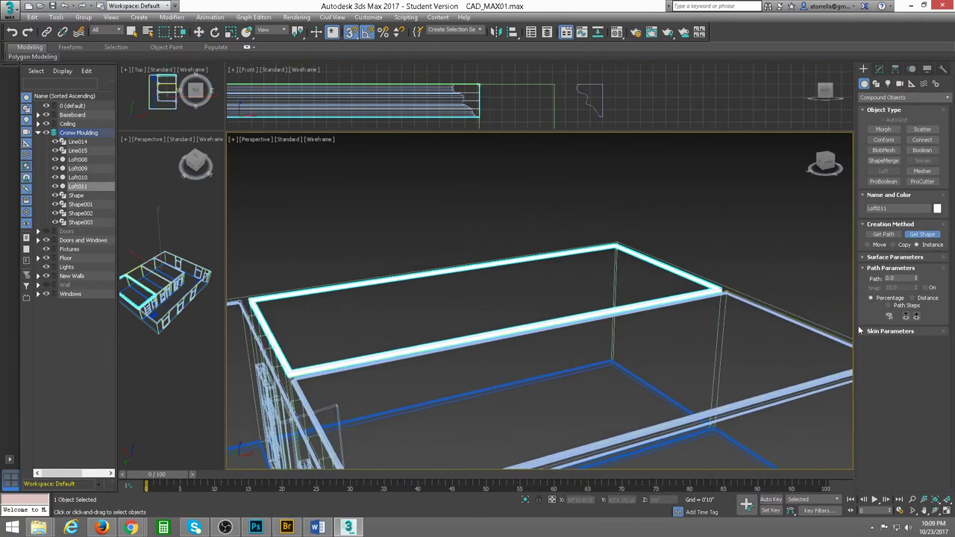
left_click(873, 330)
left_click(877, 395)
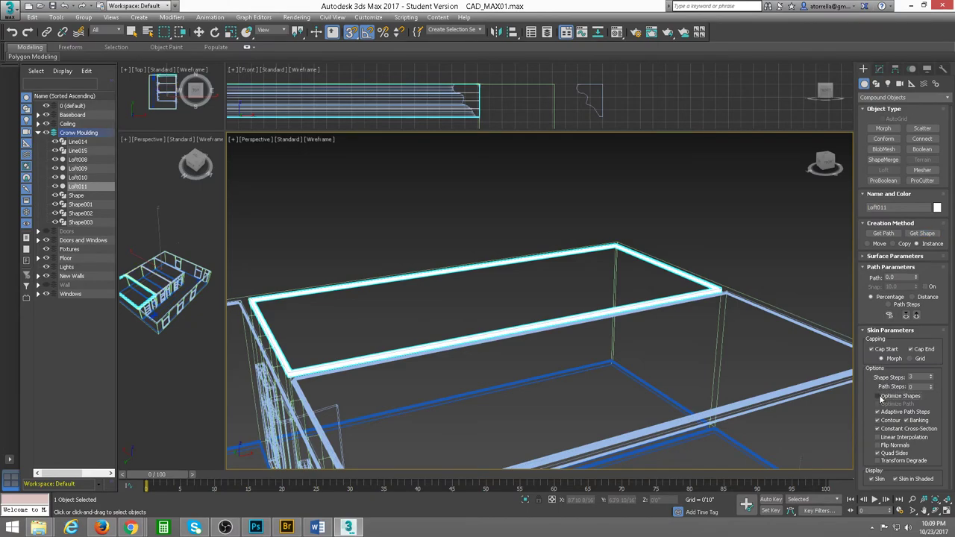
middle_click_drag(661, 289, 638, 216)
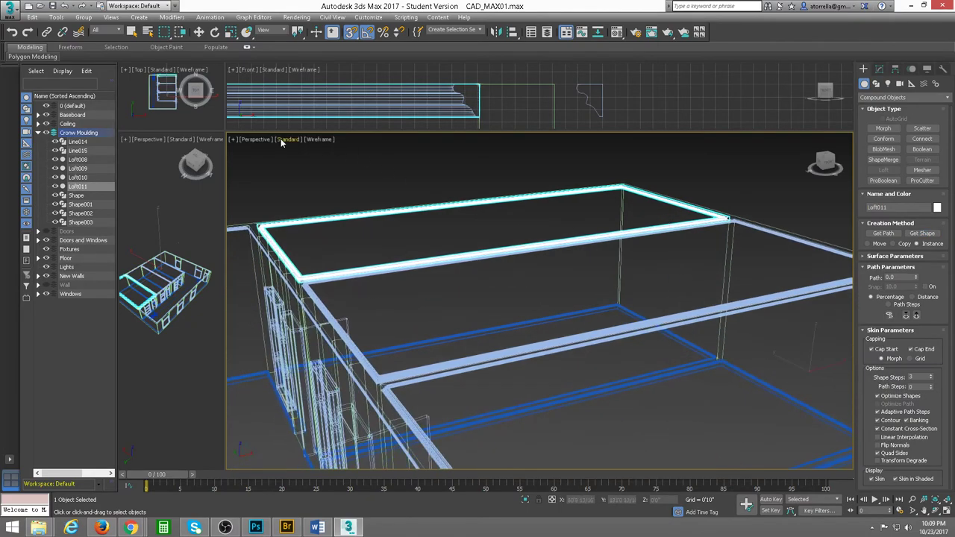
Step: Switch the viewport from Wireframe to Edged Faces shading
left_click(287, 139)
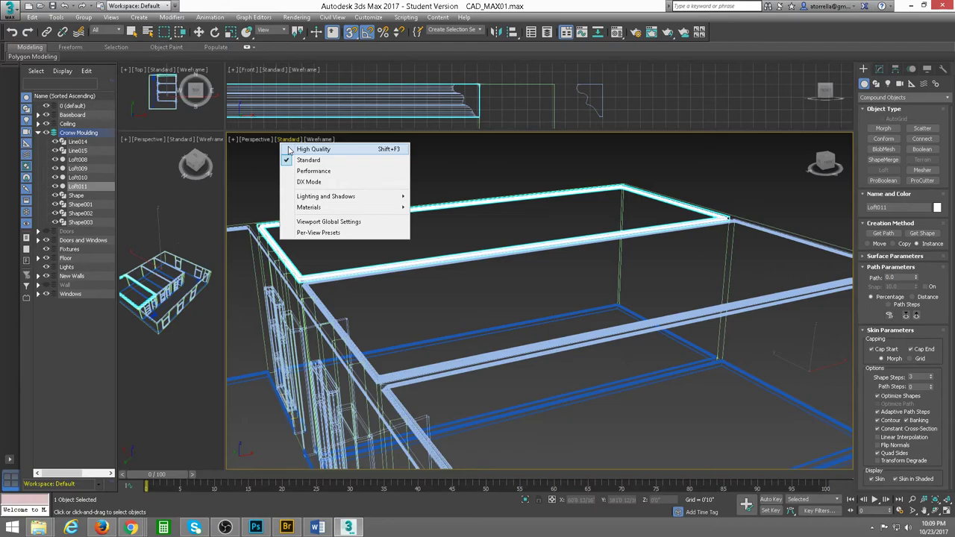
left_click(318, 140)
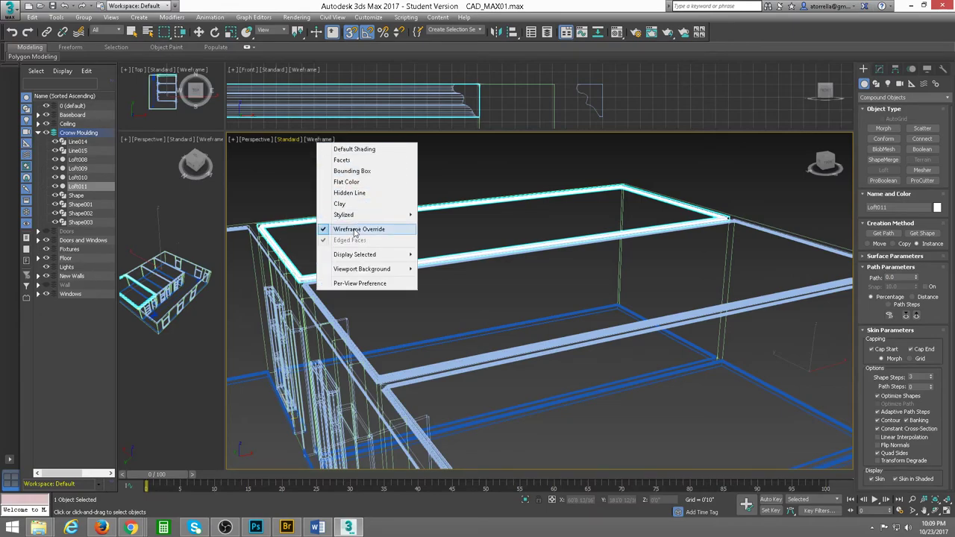
left_click(358, 150)
scroll(567, 296, "up", 2)
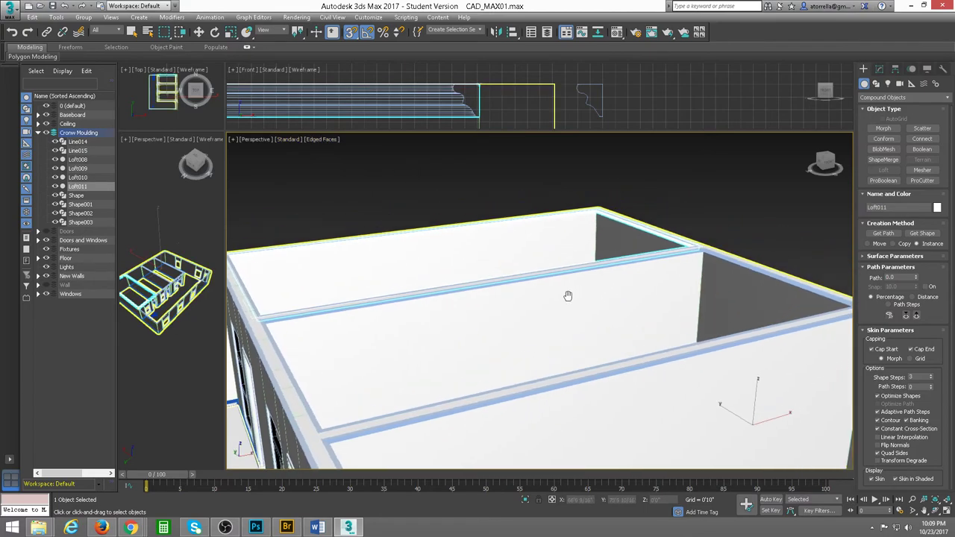
scroll(657, 342, "up", 2)
scroll(658, 344, "up", 2)
scroll(655, 293, "up", 1)
scroll(661, 303, "up", 2)
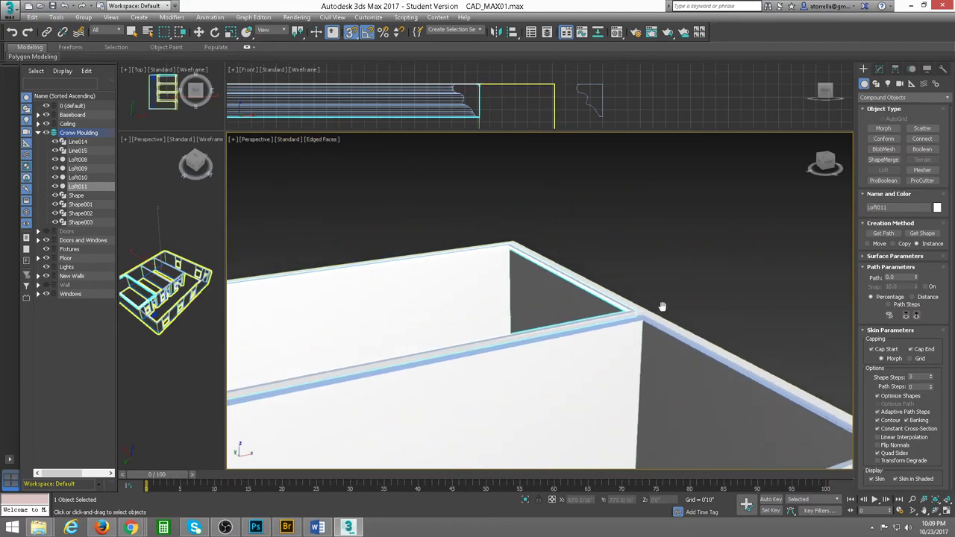
Step: Orbit around the shaded building, then view through PhysCamera001 into the room interior
middle_click_drag(663, 304, 629, 332, "alt")
scroll(627, 334, "up", 2)
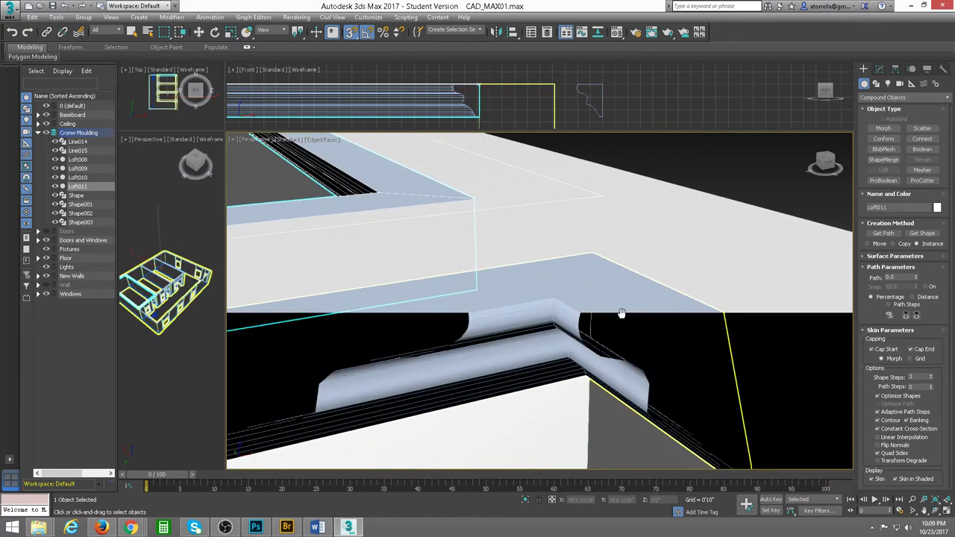
scroll(625, 328, "up", 2)
scroll(621, 313, "up", 2)
scroll(632, 324, "up", 2)
scroll(657, 299, "down", 2)
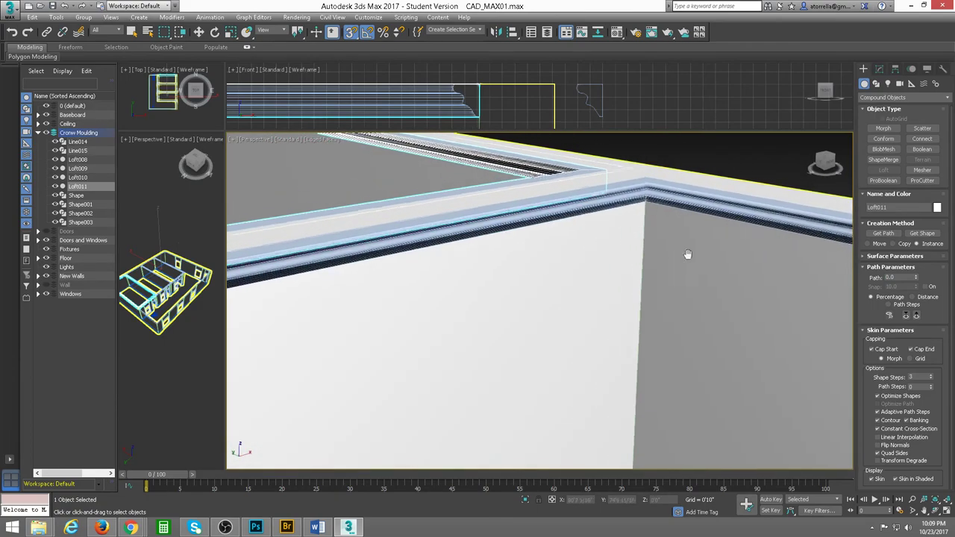
scroll(712, 292, "down", 2)
scroll(722, 313, "down", 4)
scroll(723, 325, "down", 3)
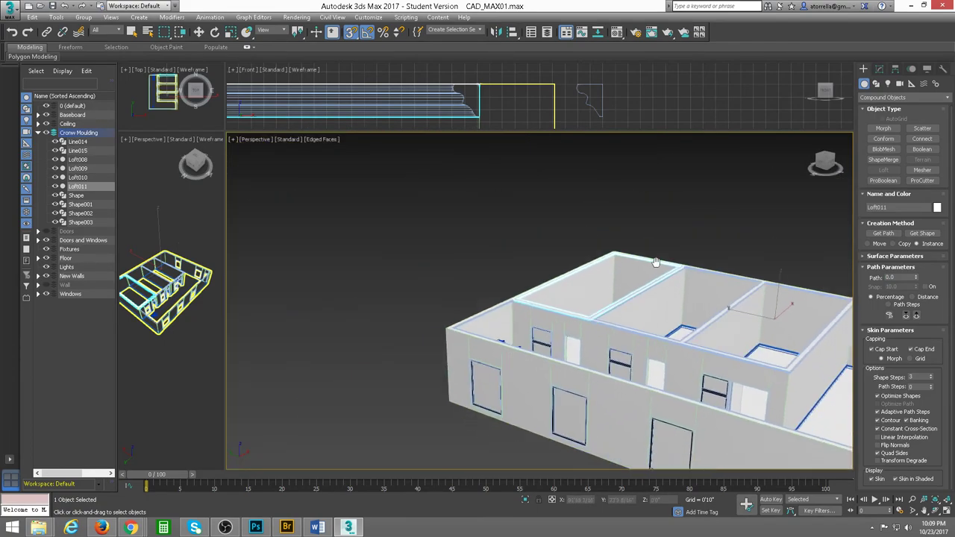
mouse_move(722, 324)
middle_mouse_down("alt")
mouse_move(762, 339)
mouse_move(689, 354)
mouse_move(694, 376)
mouse_move(690, 364)
middle_mouse_up("alt")
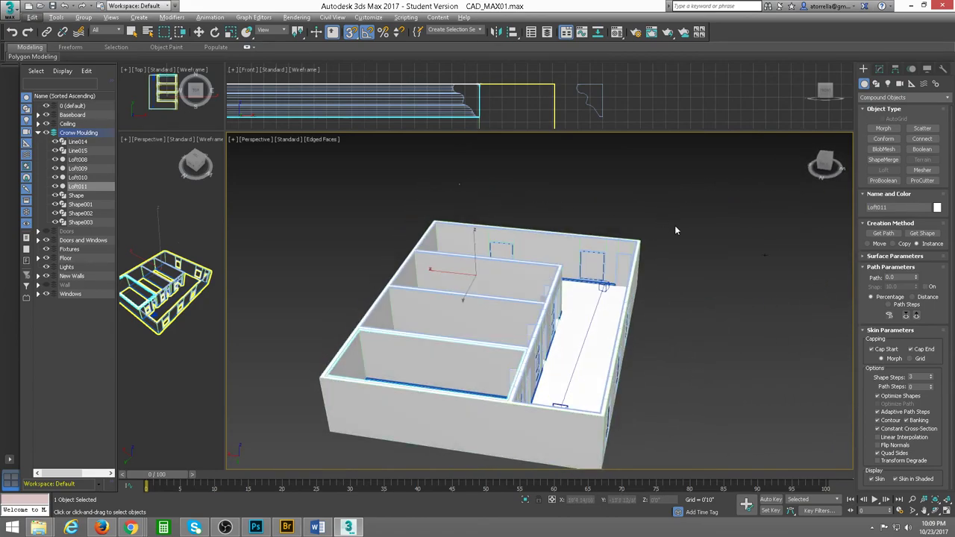
mouse_move(676, 231)
middle_mouse_down("alt")
mouse_move(644, 206)
mouse_move(614, 274)
mouse_move(638, 297)
mouse_move(623, 324)
middle_mouse_up("alt")
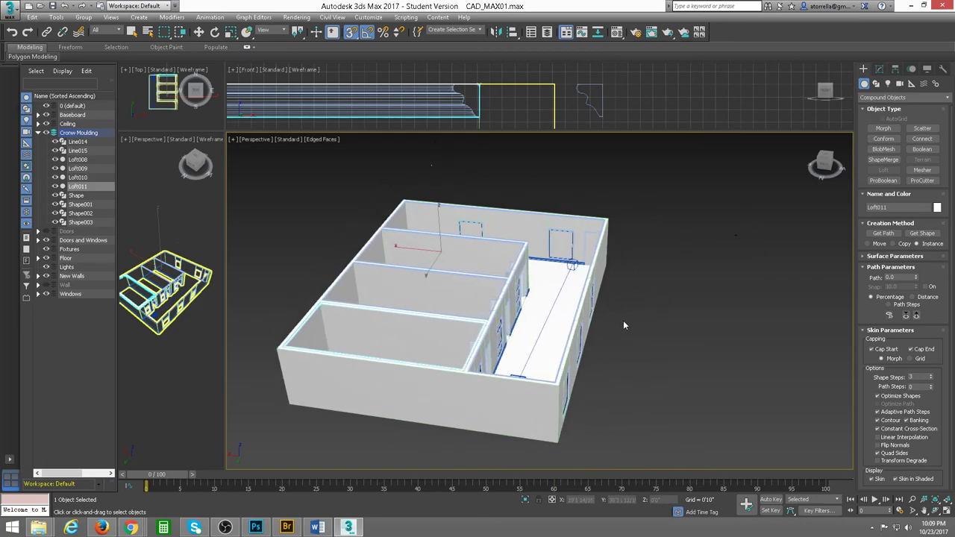
left_click(259, 140)
left_click(439, 148)
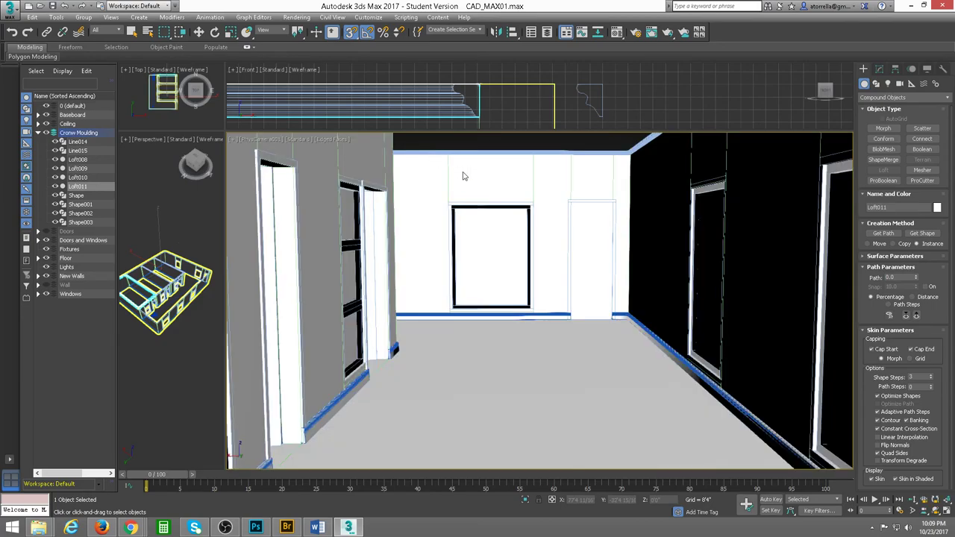
Step: Unhide and select the Line005 ceiling line inside the Ceiling layer
left_click(38, 124)
left_click(55, 132)
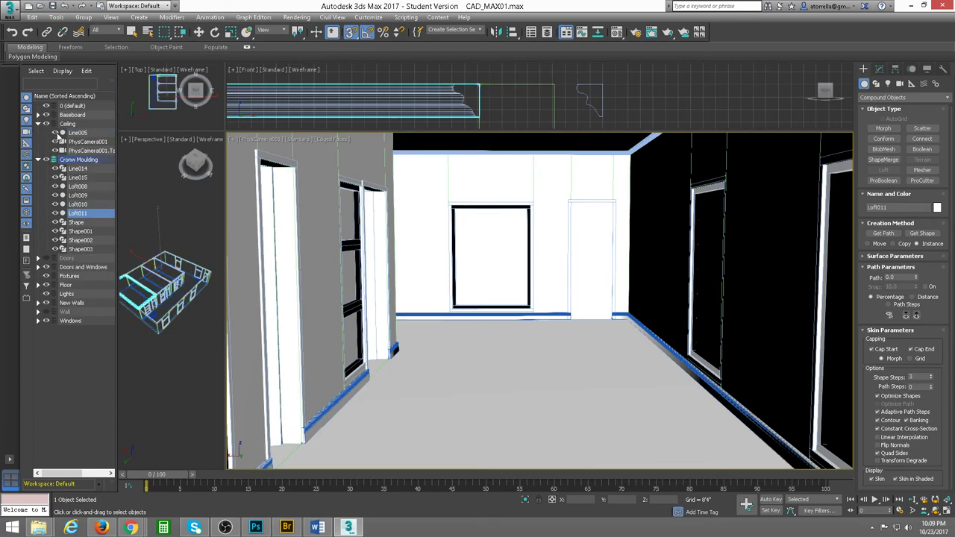
left_click(79, 132)
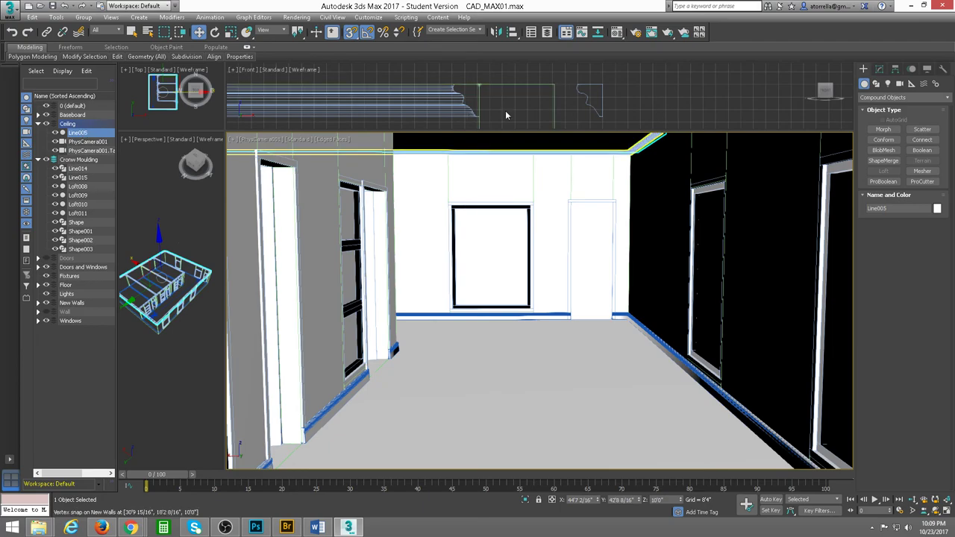
Step: Rename Line005 to 'Ceiling' in the Modify panel
left_click(879, 69)
double_click(866, 85)
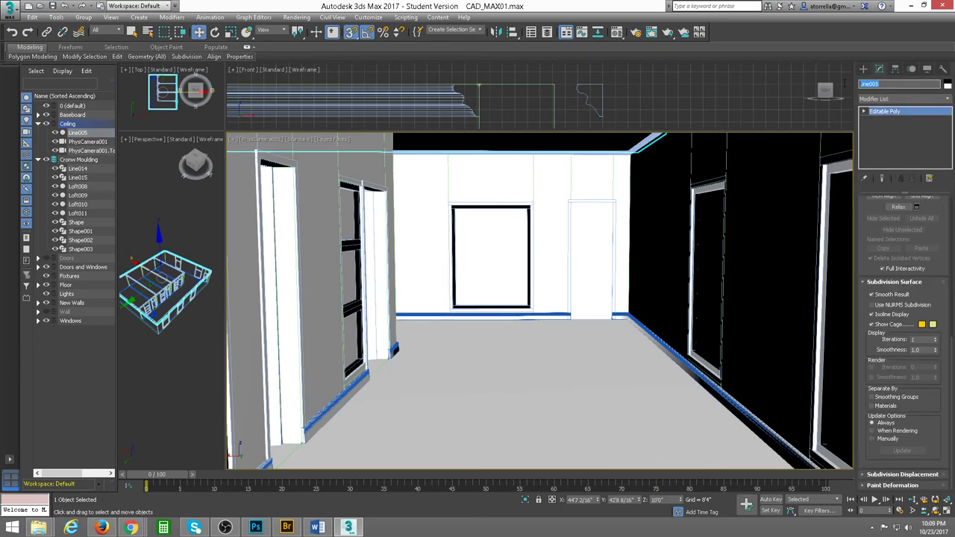
type("Ceiling")
key("Return")
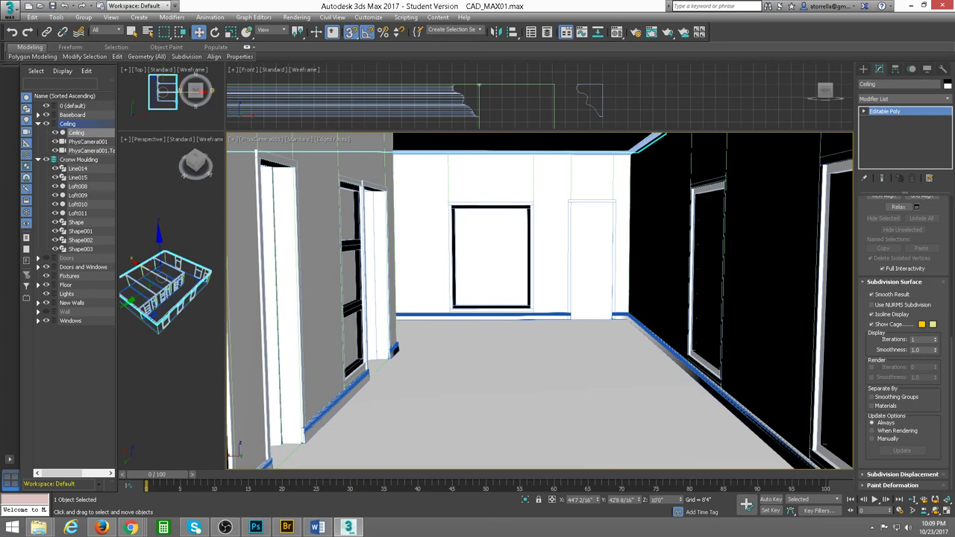